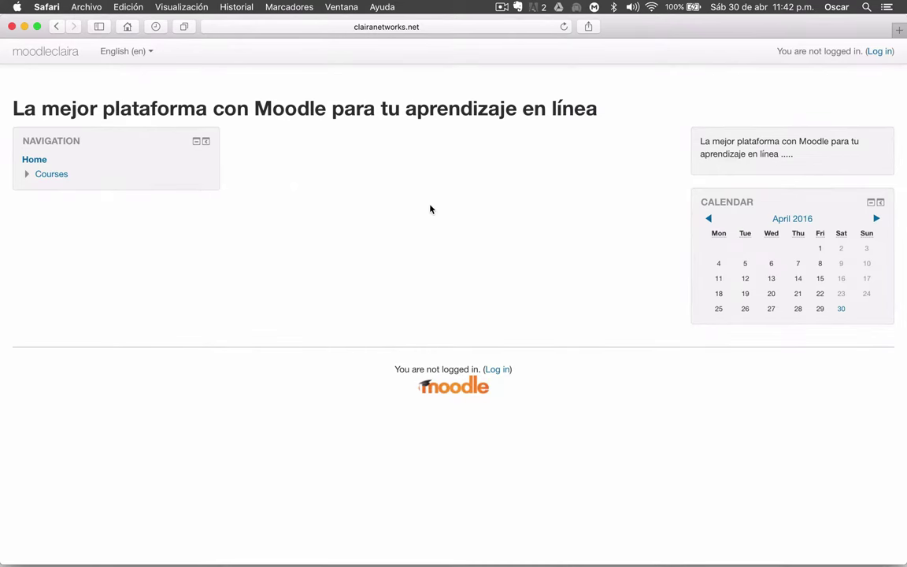
Check the site's web address, then go from the public front page to the Log in page
{"action": "left_click", "coordinate": [441, 27]}
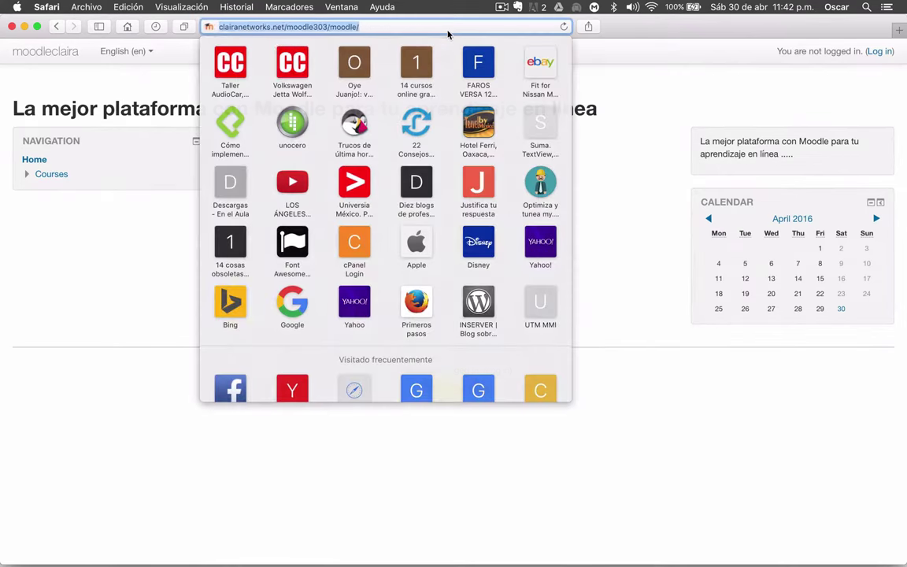
{"action": "left_click", "coordinate": [378, 28]}
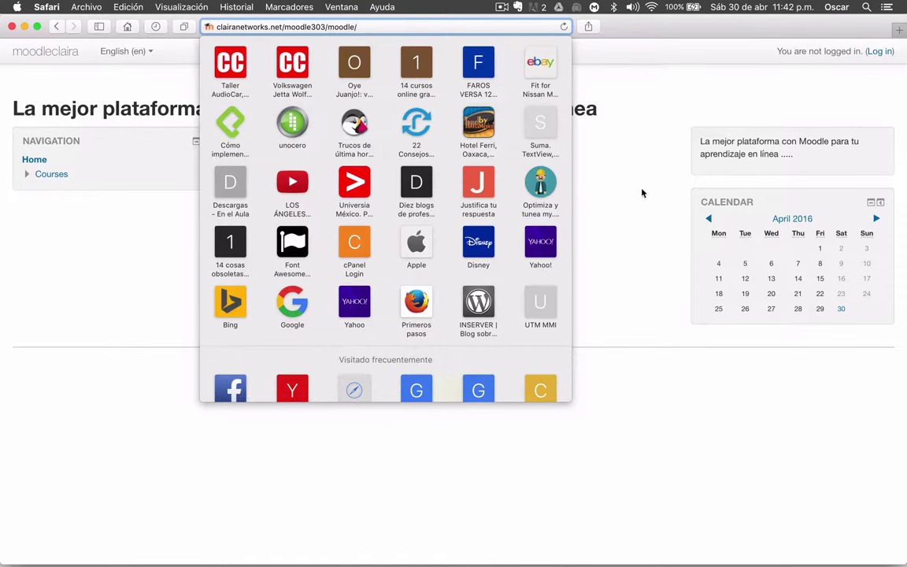
{"action": "key", "text": "Return"}
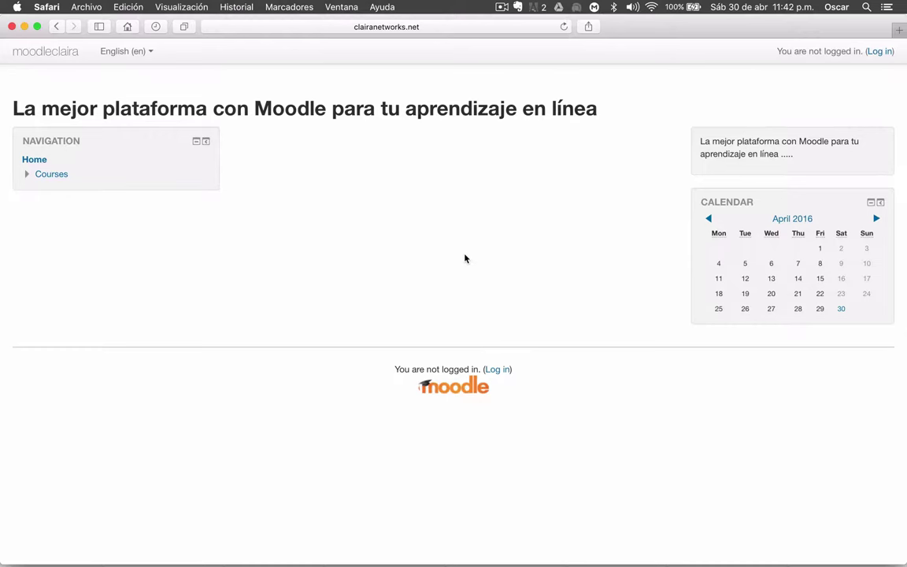
{"action": "left_click", "coordinate": [879, 51]}
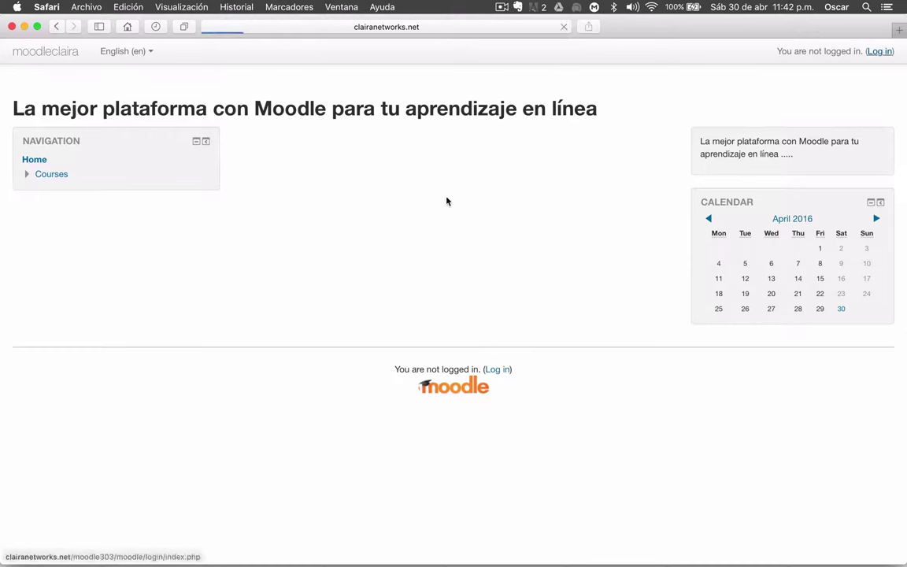
Log in with the administrator's username and password, with Remember username ticked, updating the saved password
{"action": "left_click", "coordinate": [481, 234]}
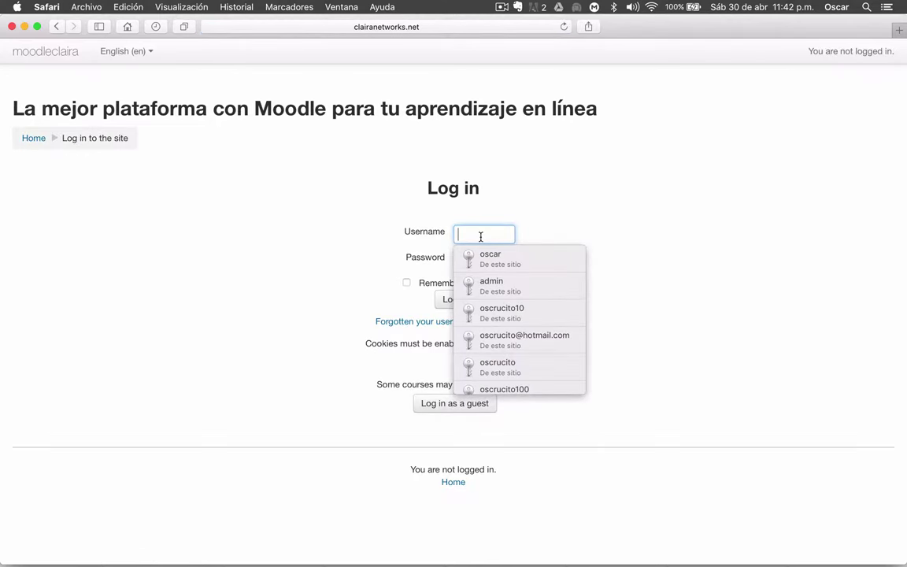
{"action": "type", "text": "admin"}
{"action": "key", "text": "Tab"}
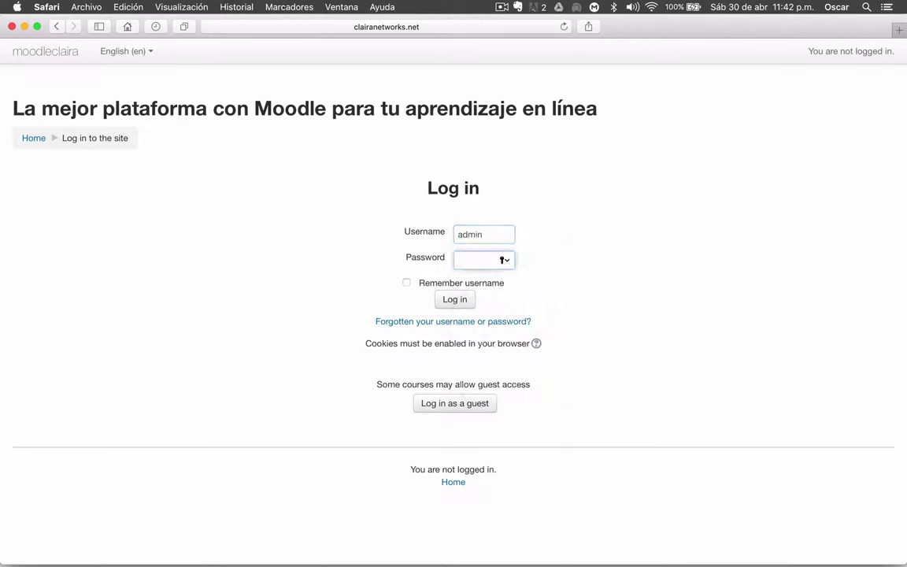
{"action": "type", "text": "•"}
{"action": "left_click", "coordinate": [425, 283]}
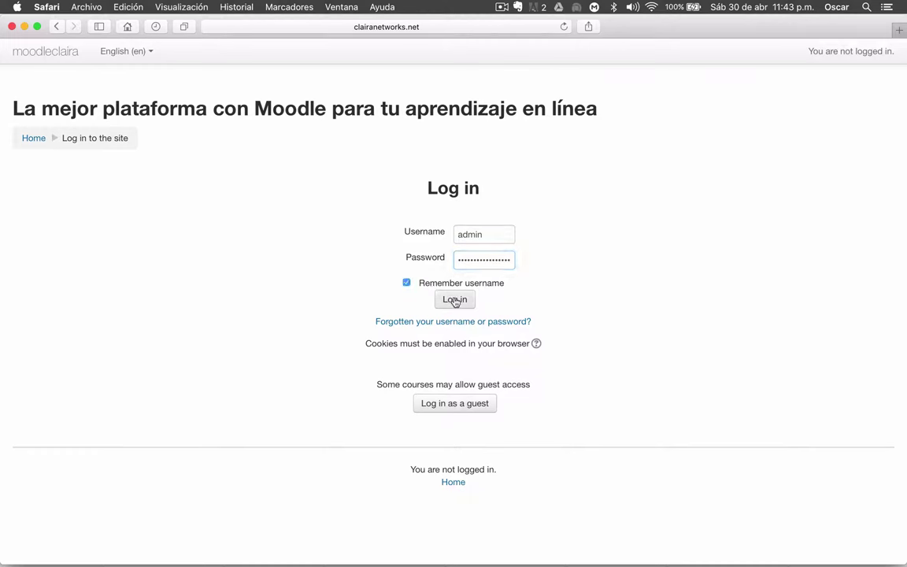
{"action": "left_click", "coordinate": [455, 300]}
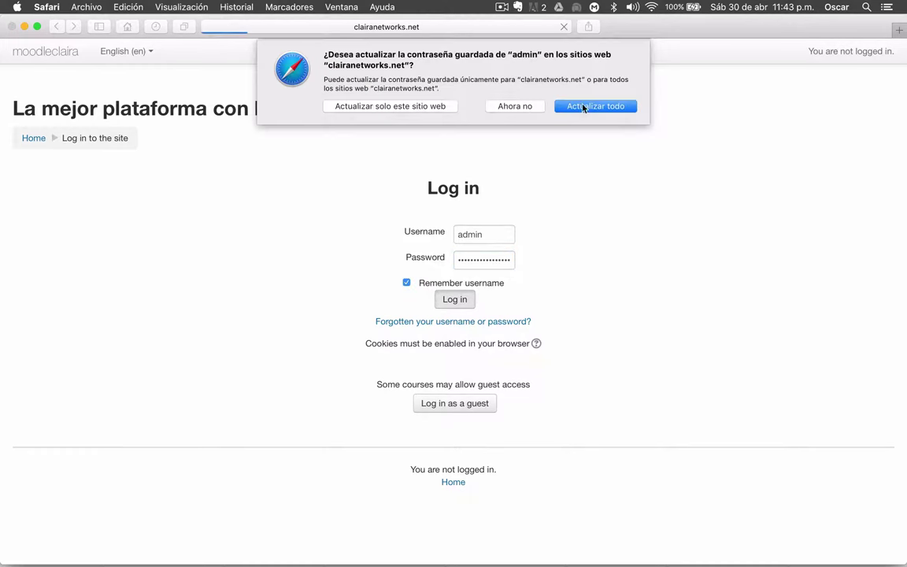
{"action": "left_click", "coordinate": [587, 106]}
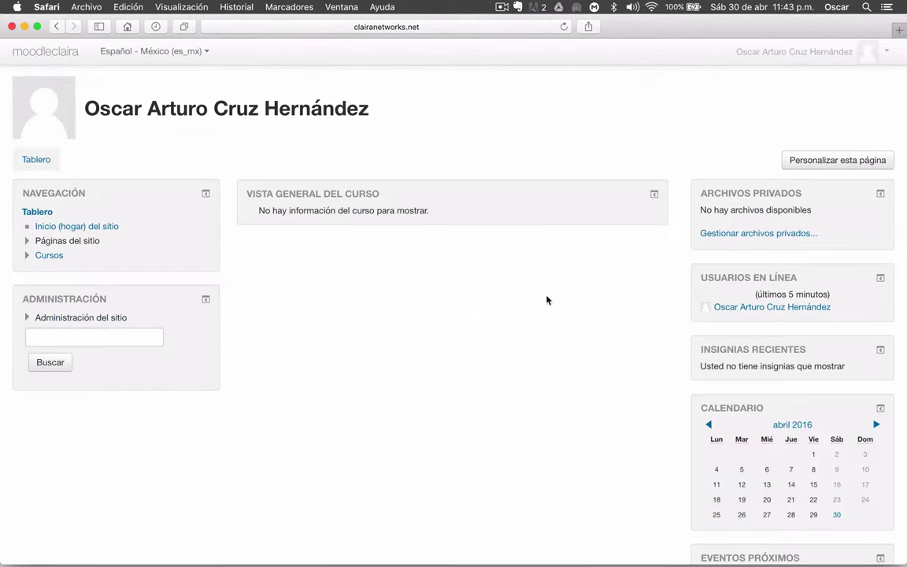
Expand Administración del sitio in the dashboard's Administración block
{"action": "scroll", "coordinate": [488, 318], "scroll_direction": "down", "scroll_amount": 1}
{"action": "scroll", "coordinate": [488, 318], "scroll_direction": "up", "scroll_amount": 1}
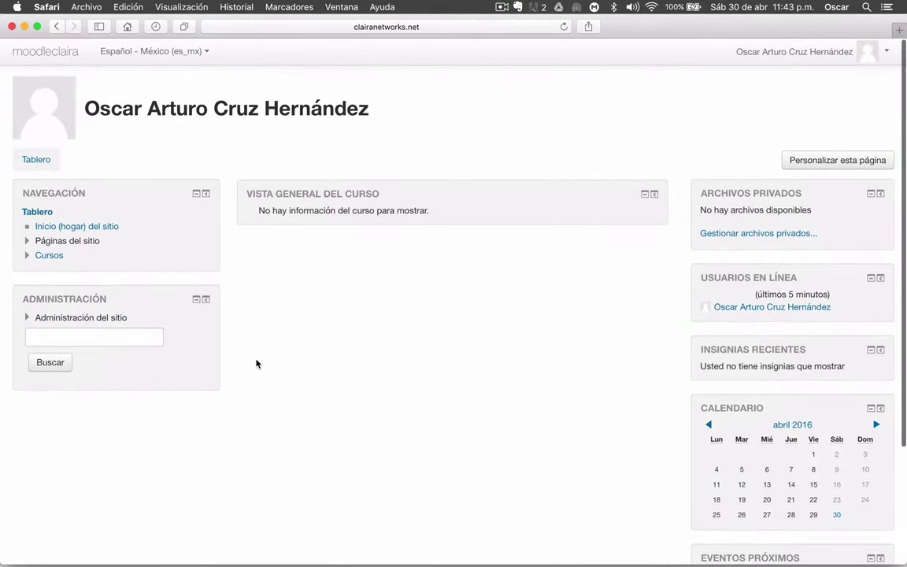
{"action": "scroll", "coordinate": [256, 363], "scroll_direction": "down", "scroll_amount": 5}
{"action": "scroll", "coordinate": [256, 364], "scroll_direction": "up", "scroll_amount": 5}
{"action": "scroll", "coordinate": [446, 356], "scroll_direction": "down", "scroll_amount": 4}
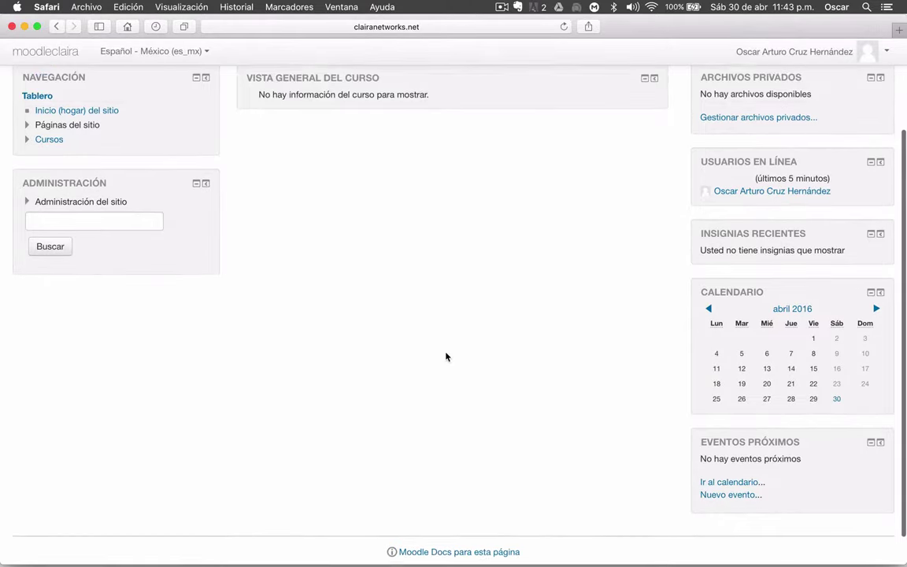
{"action": "scroll", "coordinate": [446, 356], "scroll_direction": "down", "scroll_amount": 2}
{"action": "scroll", "coordinate": [446, 356], "scroll_direction": "up", "scroll_amount": 2}
{"action": "scroll", "coordinate": [446, 357], "scroll_direction": "down", "scroll_amount": 2}
{"action": "scroll", "coordinate": [445, 357], "scroll_direction": "up", "scroll_amount": 4}
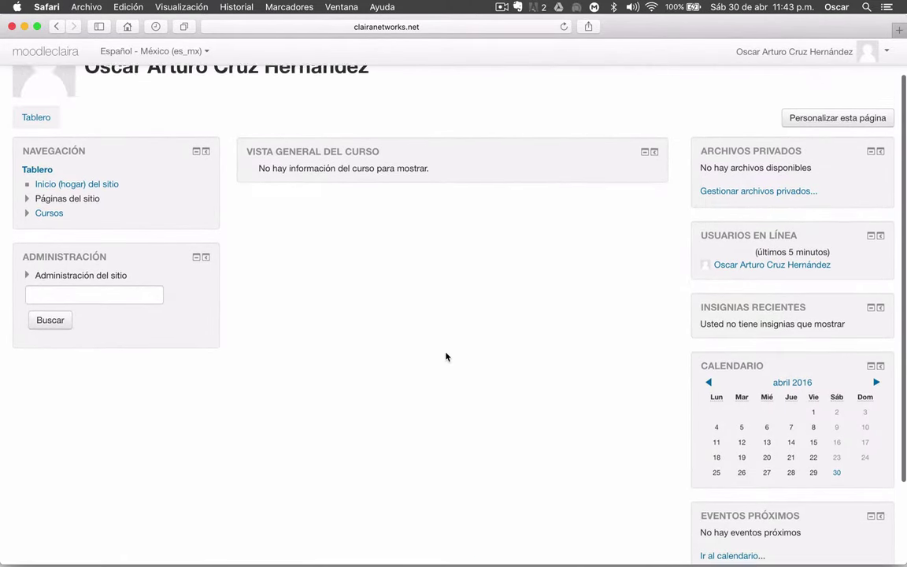
{"action": "scroll", "coordinate": [446, 357], "scroll_direction": "up", "scroll_amount": 2}
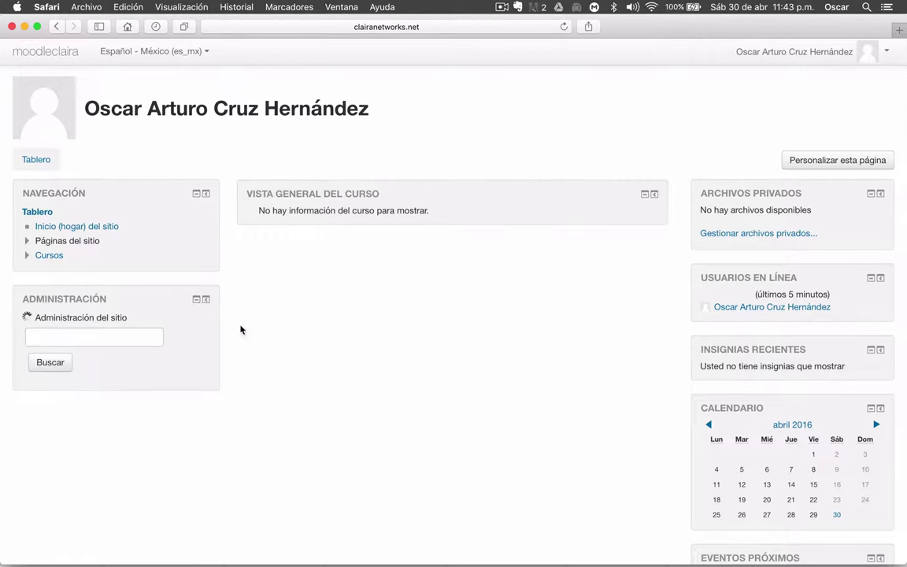
{"action": "left_click", "coordinate": [29, 318]}
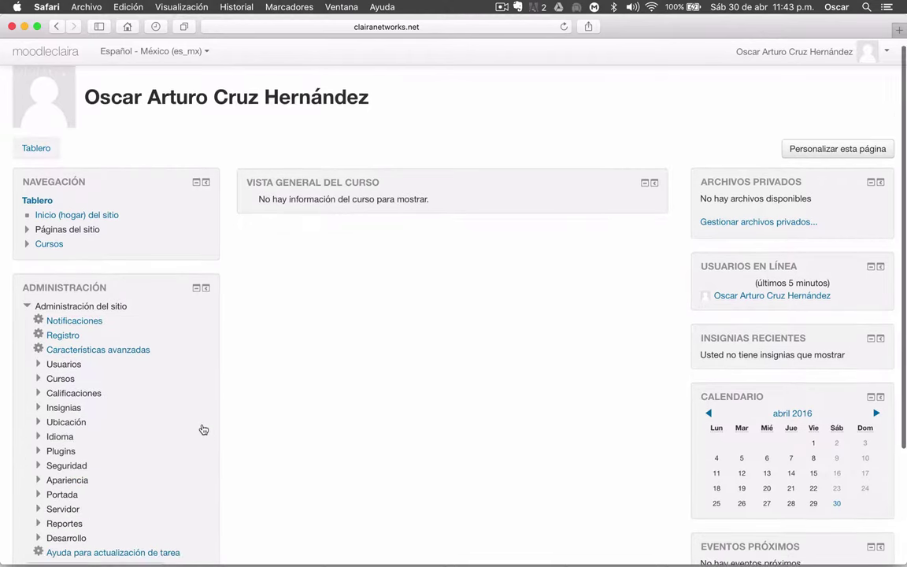
Expand the Plugins settings group, look through it, and collapse it again
{"action": "scroll", "coordinate": [204, 432], "scroll_direction": "down", "scroll_amount": 2}
{"action": "scroll", "coordinate": [139, 415], "scroll_direction": "down", "scroll_amount": 2}
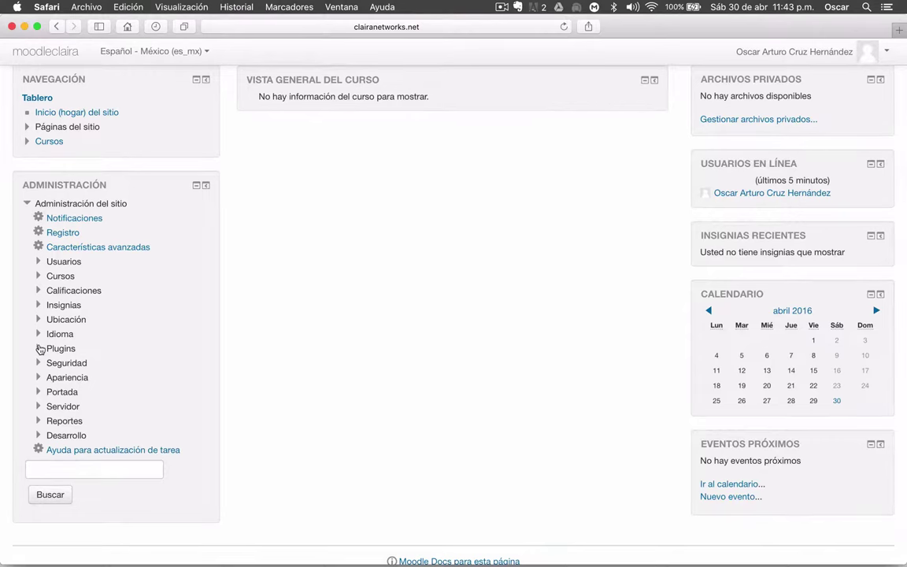
{"action": "left_click", "coordinate": [39, 349]}
{"action": "scroll", "coordinate": [333, 364], "scroll_direction": "down", "scroll_amount": 6}
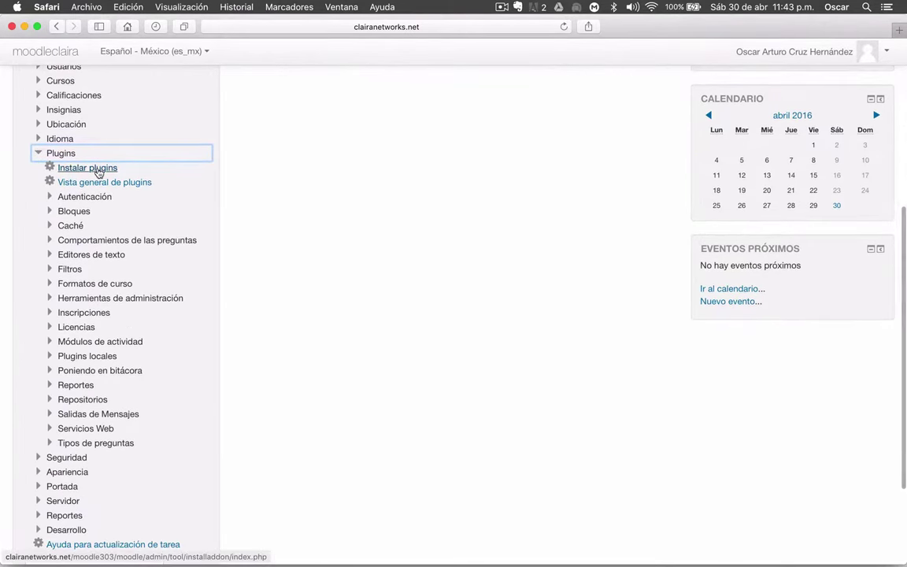
{"action": "scroll", "coordinate": [284, 287], "scroll_direction": "up", "scroll_amount": 6}
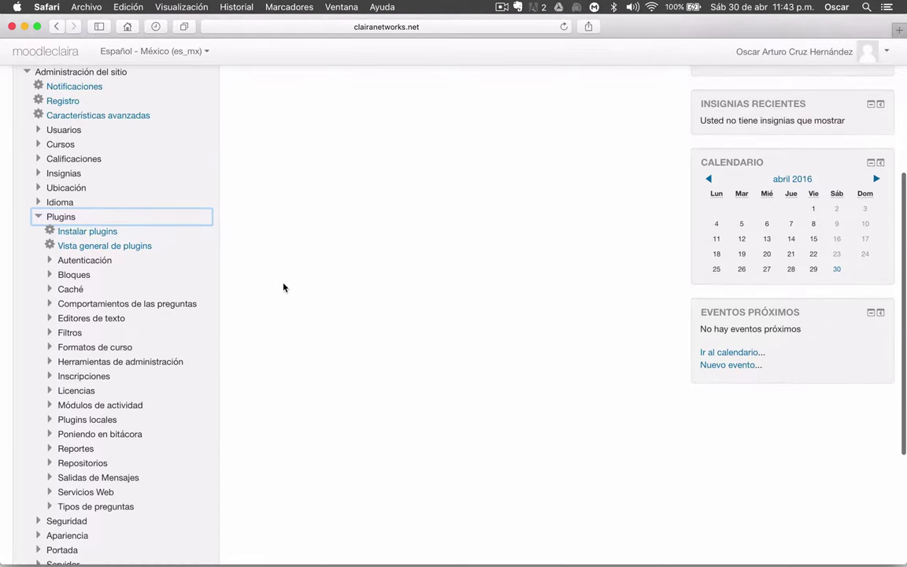
{"action": "scroll", "coordinate": [283, 288], "scroll_direction": "up", "scroll_amount": 3}
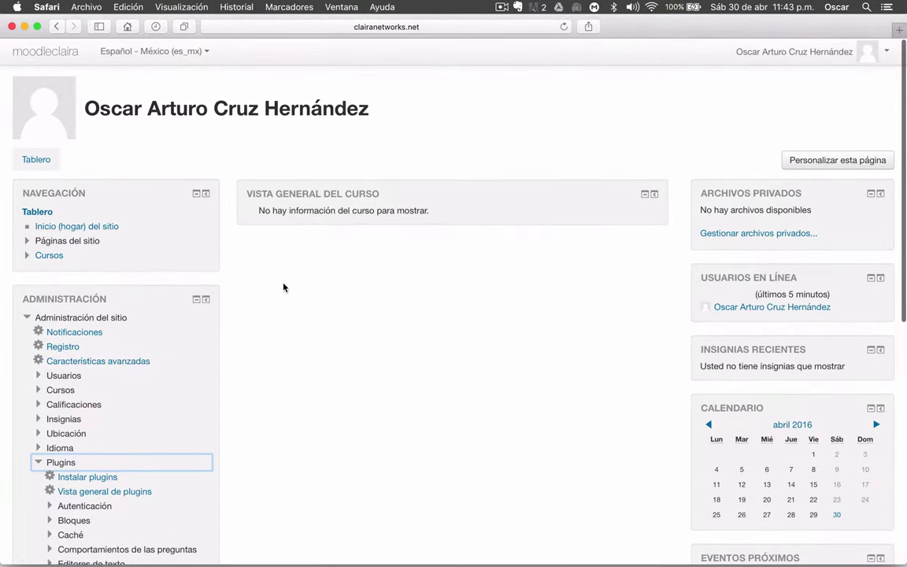
{"action": "scroll", "coordinate": [284, 287], "scroll_direction": "down", "scroll_amount": 4}
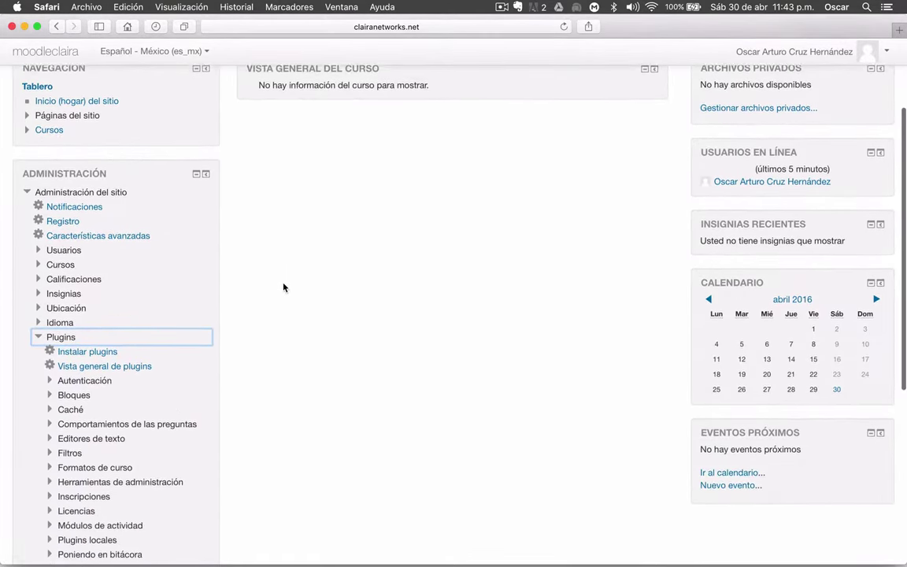
{"action": "left_click", "coordinate": [38, 331]}
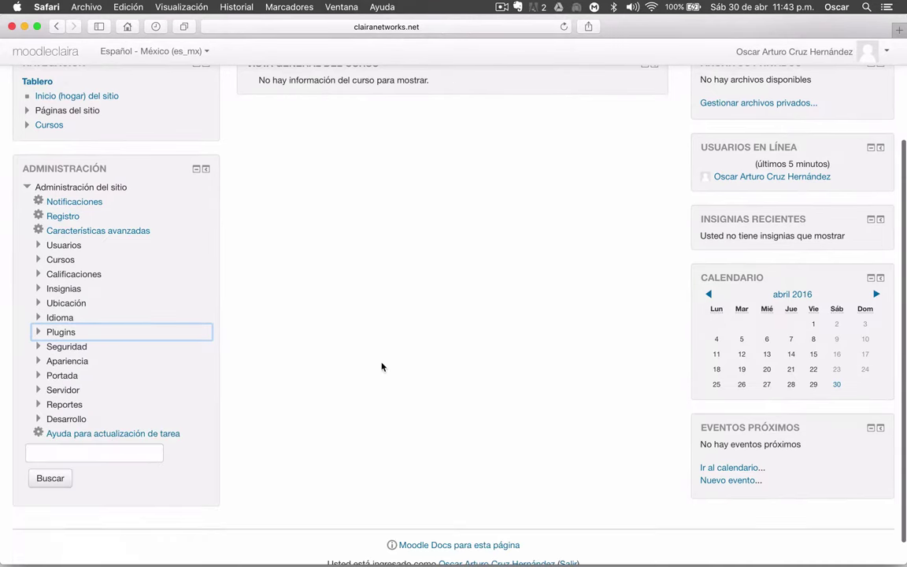
Open the Selector de temas page under Apariencia > Temas
{"action": "left_click", "coordinate": [52, 366]}
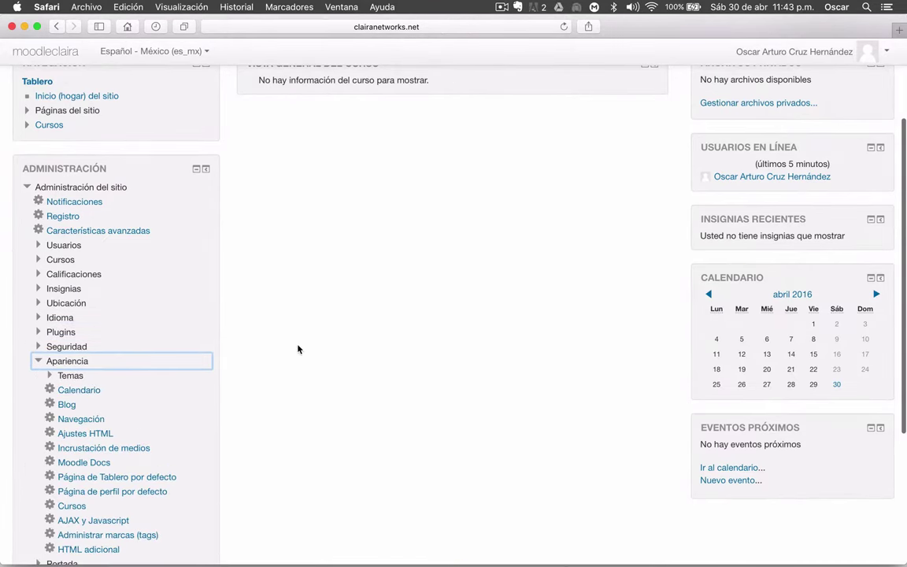
{"action": "scroll", "coordinate": [267, 308], "scroll_direction": "down", "scroll_amount": 4}
{"action": "left_click", "coordinate": [51, 253]}
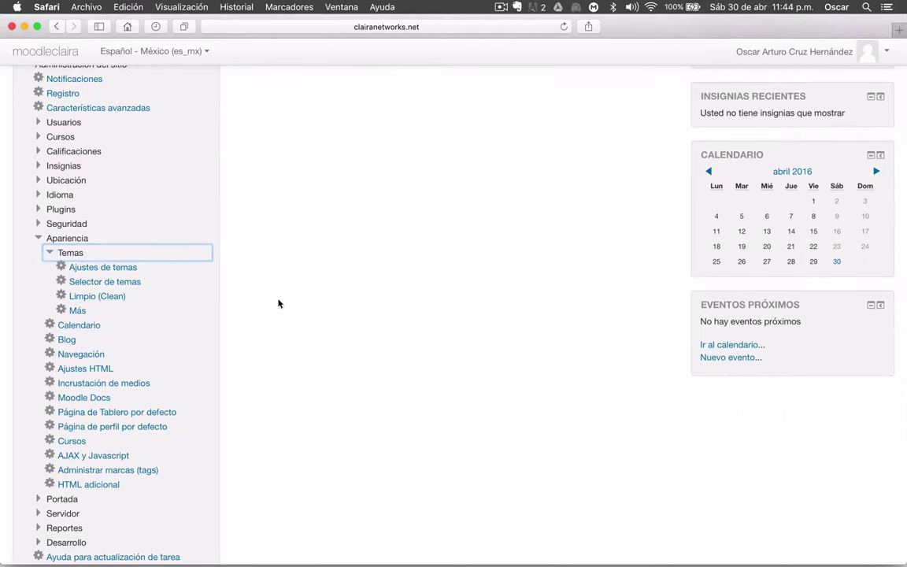
{"action": "left_click", "coordinate": [84, 283]}
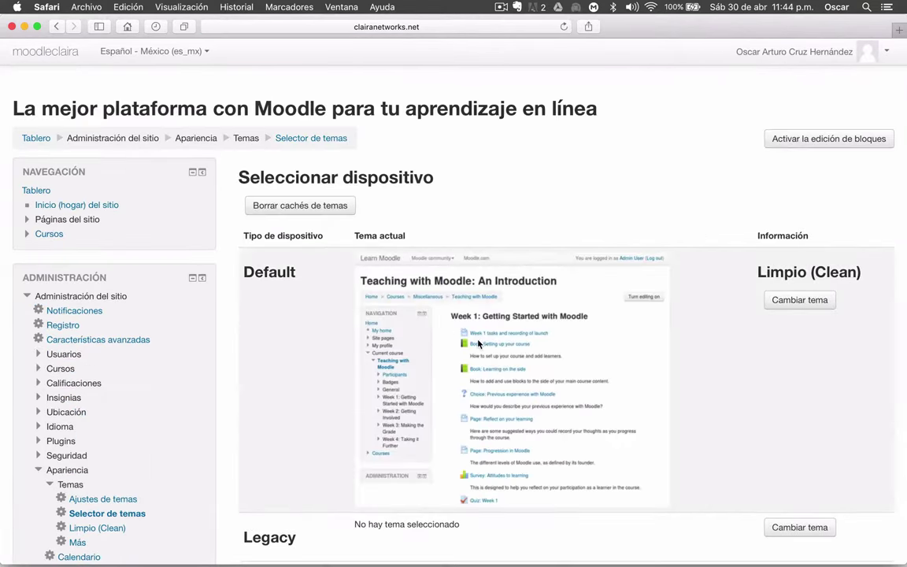
Review the theme selector and try changing the theme for the Default device
{"action": "scroll", "coordinate": [700, 324], "scroll_direction": "down", "scroll_amount": 3}
{"action": "scroll", "coordinate": [701, 323], "scroll_direction": "down", "scroll_amount": 2}
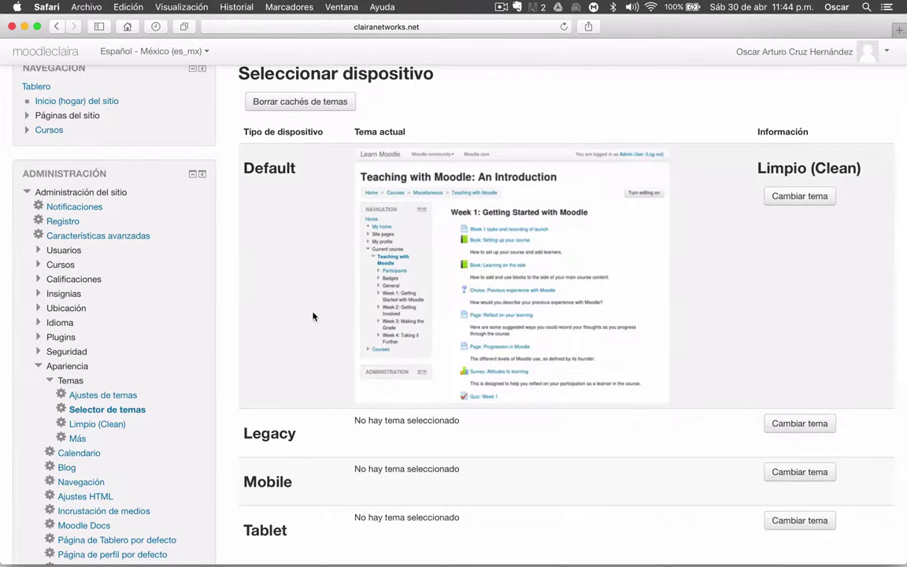
{"action": "scroll", "coordinate": [315, 279], "scroll_direction": "down", "scroll_amount": 1}
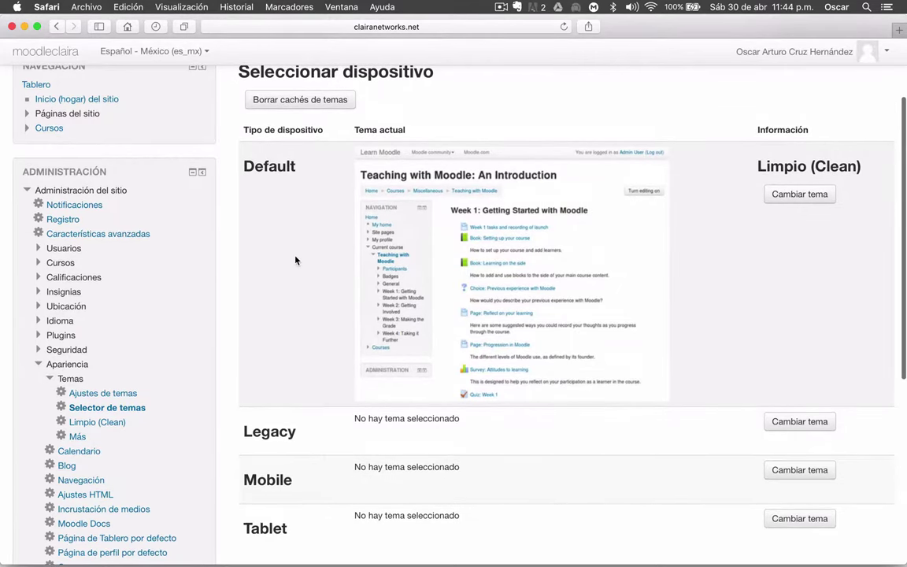
{"action": "scroll", "coordinate": [295, 257], "scroll_direction": "down", "scroll_amount": 2}
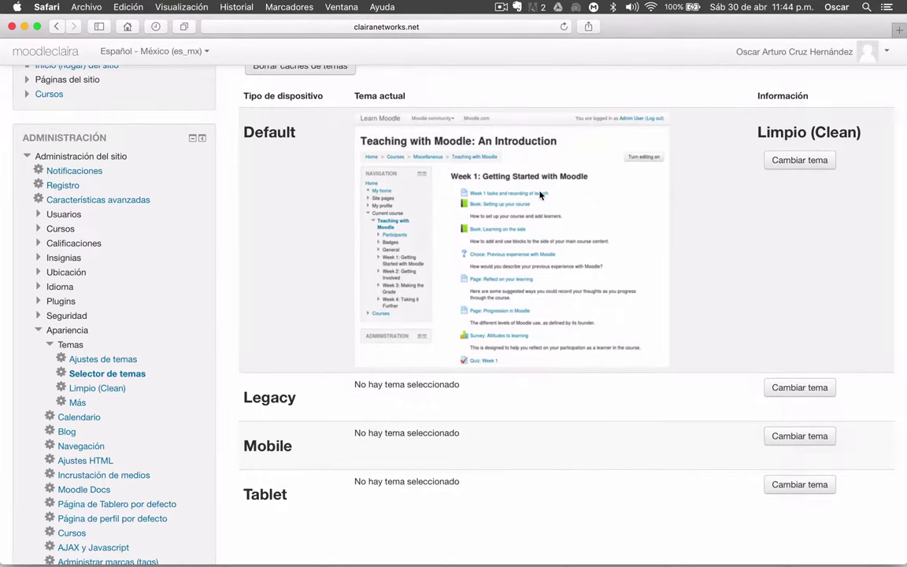
{"action": "scroll", "coordinate": [540, 194], "scroll_direction": "down", "scroll_amount": 3}
{"action": "scroll", "coordinate": [540, 194], "scroll_direction": "up", "scroll_amount": 5}
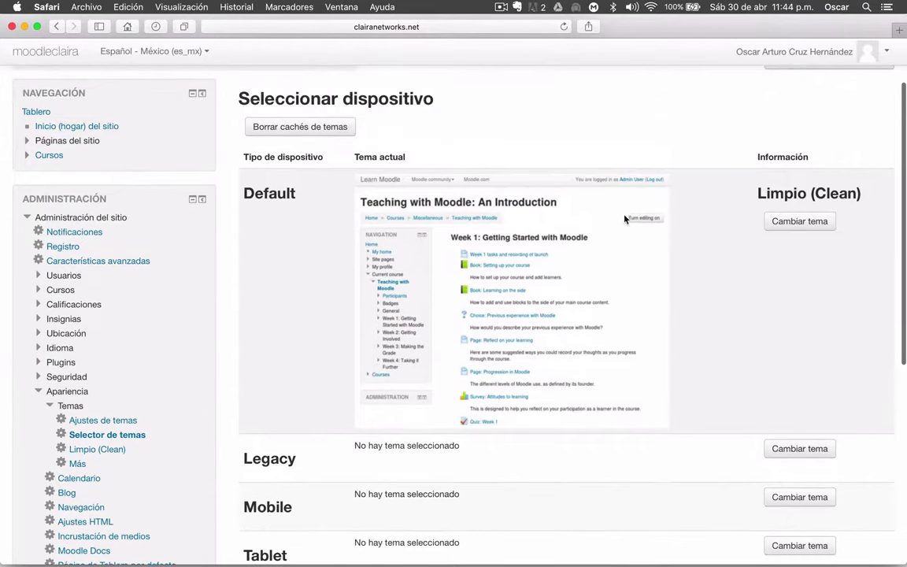
{"action": "left_click", "coordinate": [784, 224]}
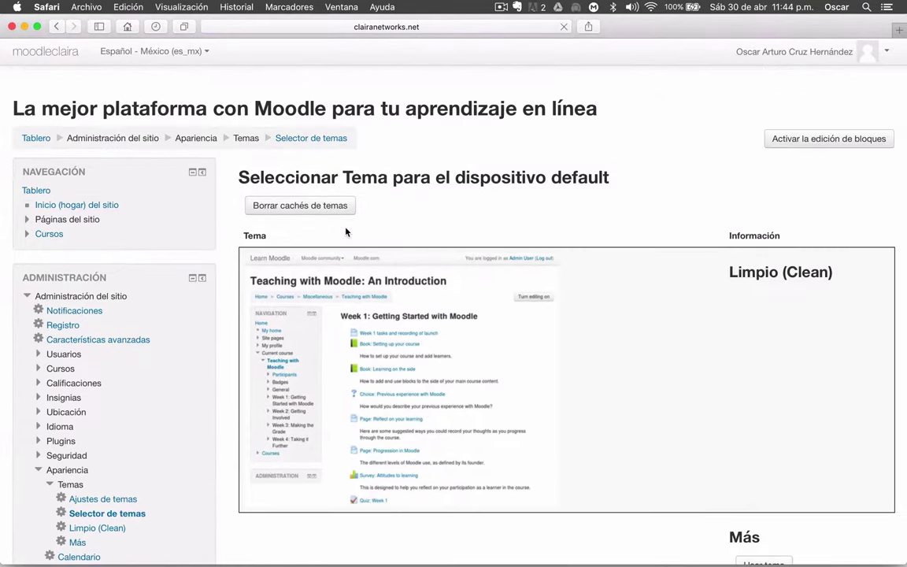
Return to the dashboard via the Tablero breadcrumb, leaving Limpio as the default theme
{"action": "scroll", "coordinate": [626, 318], "scroll_direction": "down", "scroll_amount": 10}
{"action": "scroll", "coordinate": [626, 317], "scroll_direction": "down", "scroll_amount": 3}
{"action": "scroll", "coordinate": [626, 317], "scroll_direction": "up", "scroll_amount": 10}
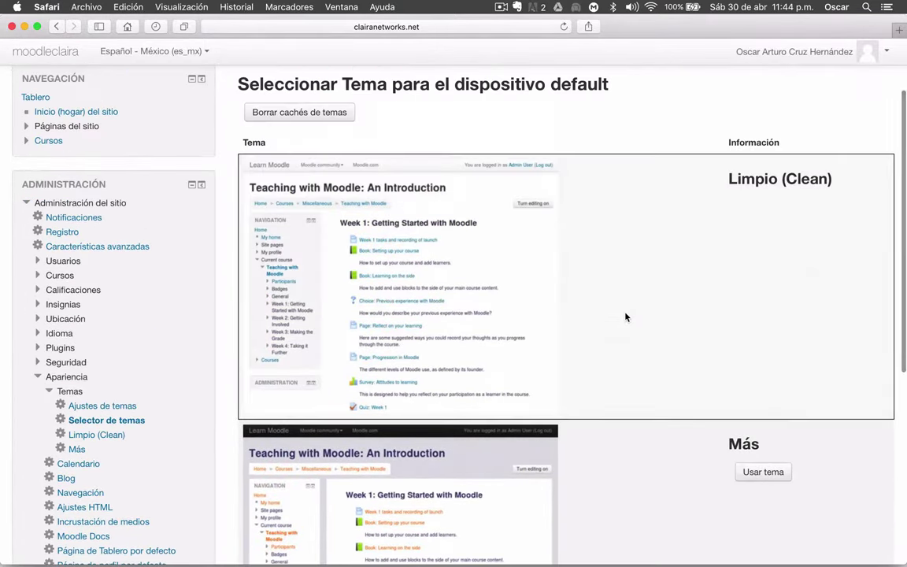
{"action": "scroll", "coordinate": [626, 317], "scroll_direction": "down", "scroll_amount": 6}
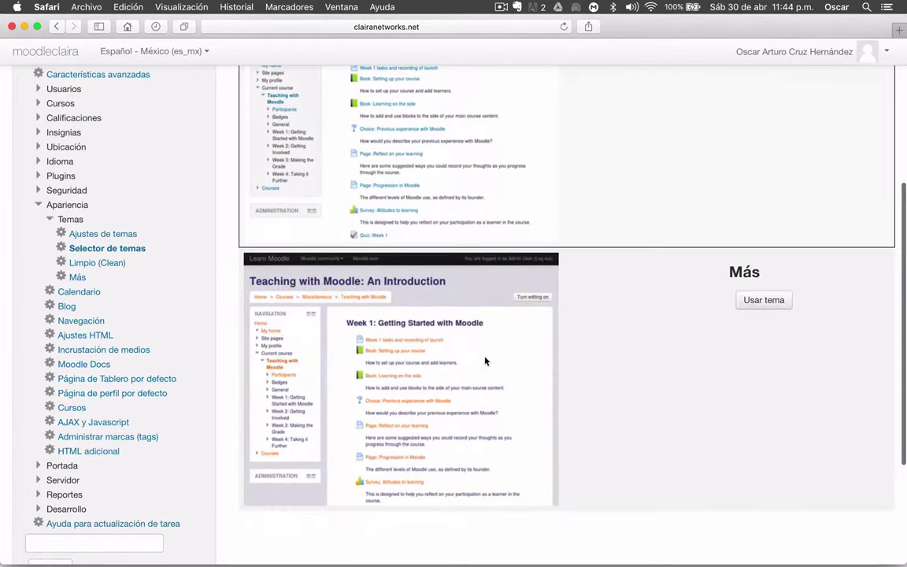
{"action": "scroll", "coordinate": [602, 347], "scroll_direction": "down", "scroll_amount": 1}
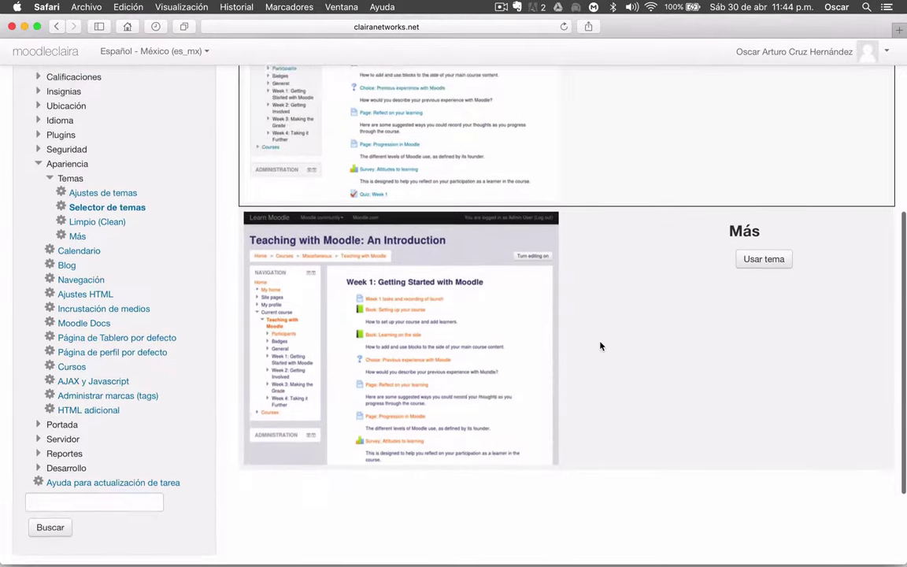
{"action": "scroll", "coordinate": [602, 346], "scroll_direction": "up", "scroll_amount": 6}
{"action": "scroll", "coordinate": [599, 346], "scroll_direction": "up", "scroll_amount": 2}
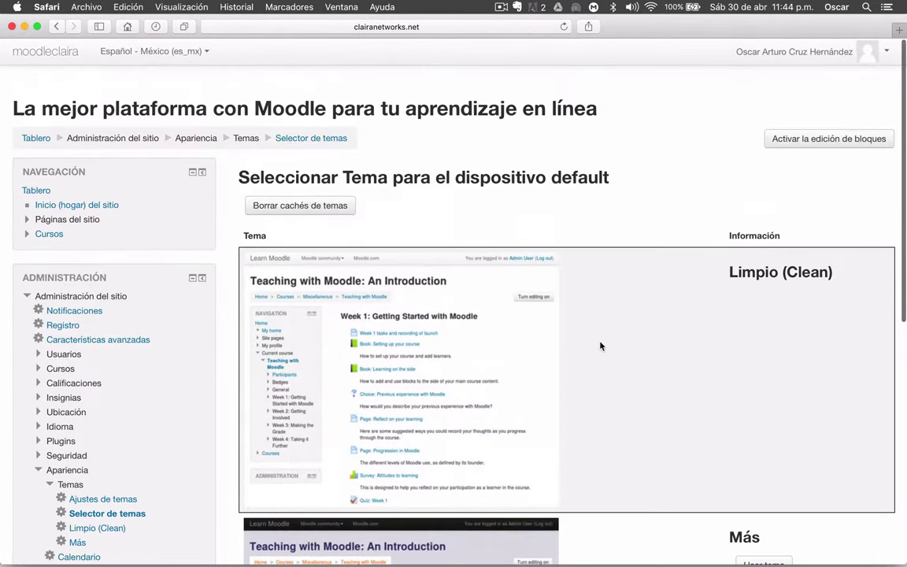
{"action": "left_click", "coordinate": [39, 139]}
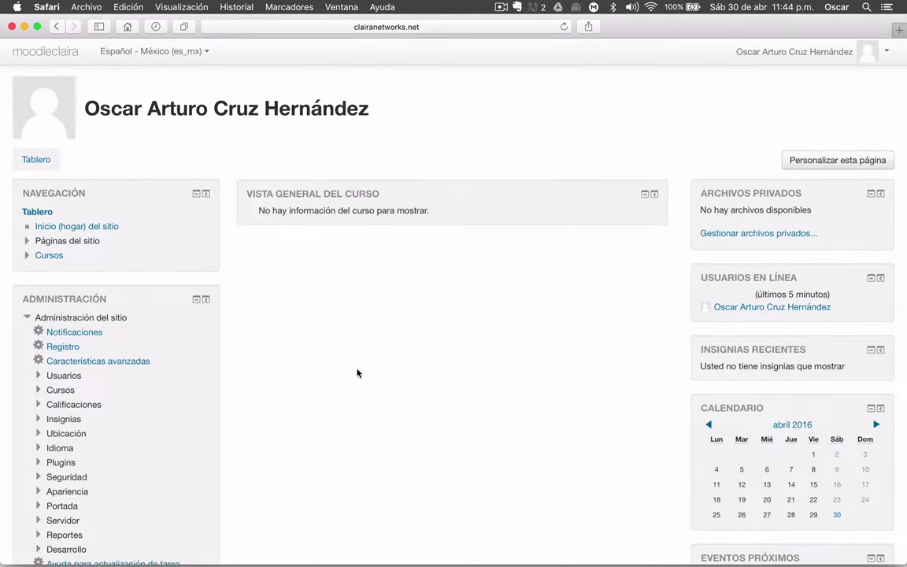
Open the Instalar plugins page from the Plugins section of site administration
{"action": "scroll", "coordinate": [359, 370], "scroll_direction": "down", "scroll_amount": 3}
{"action": "left_click", "coordinate": [60, 355]}
{"action": "scroll", "coordinate": [259, 360], "scroll_direction": "down", "scroll_amount": 3}
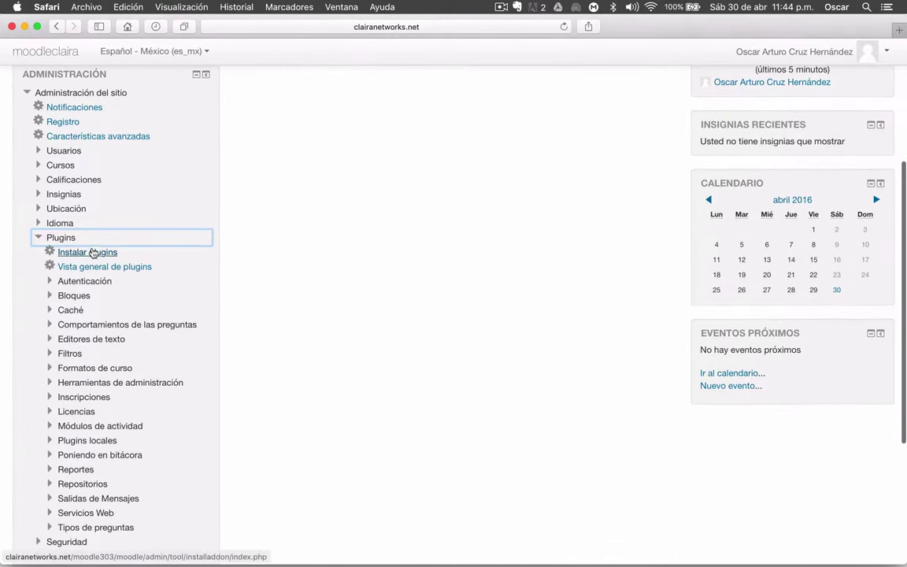
{"action": "left_click", "coordinate": [93, 253]}
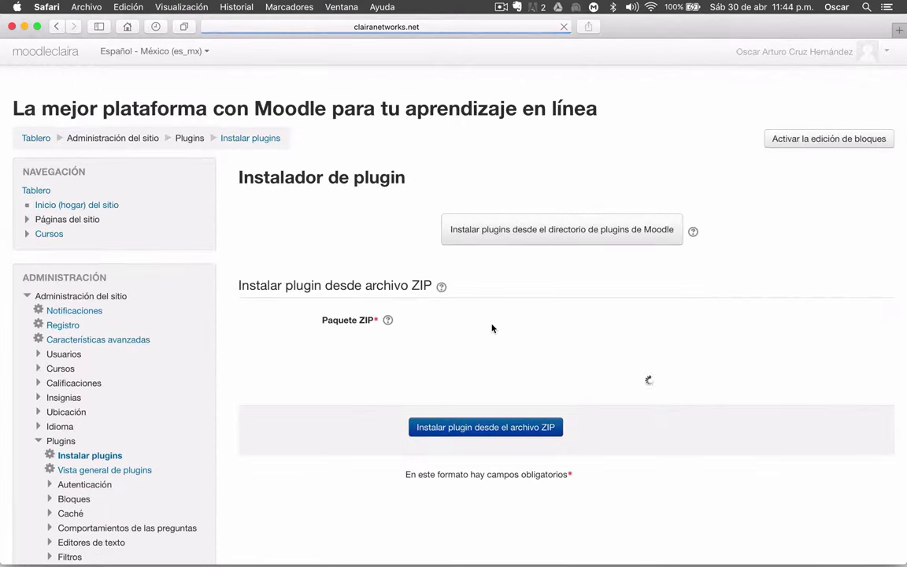
{"action": "scroll", "coordinate": [381, 201], "scroll_direction": "down", "scroll_amount": 1}
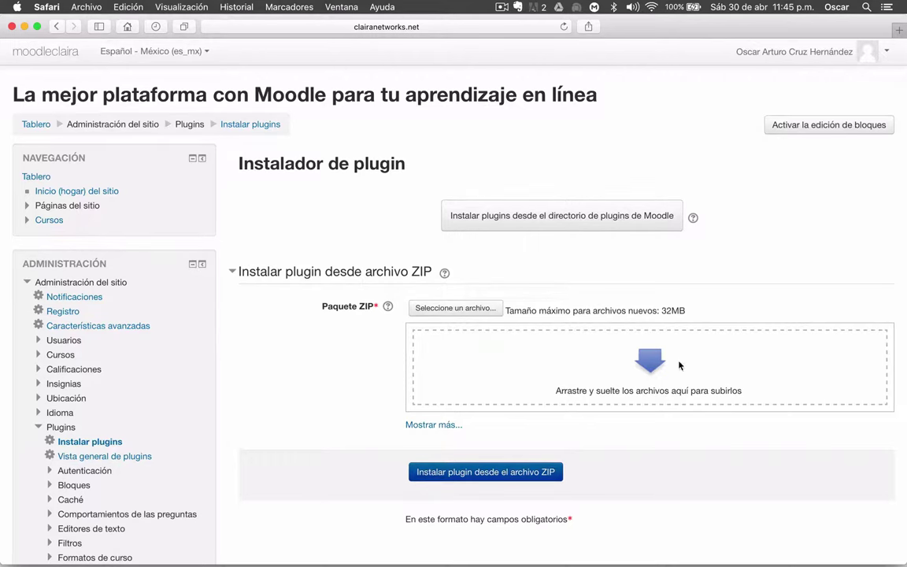
{"action": "left_click", "coordinate": [898, 30]}
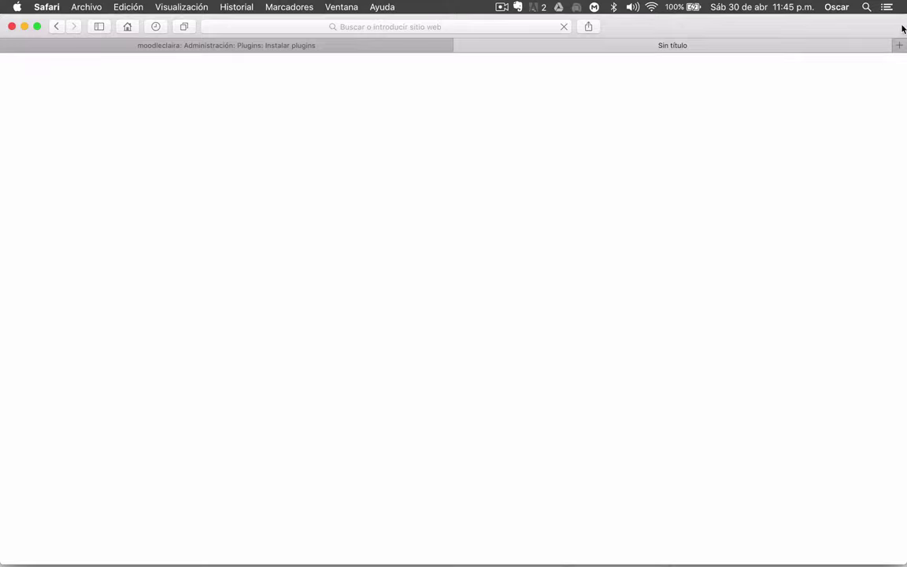
{"action": "left_click", "coordinate": [381, 30]}
{"action": "type", "text": "moodle.org"}
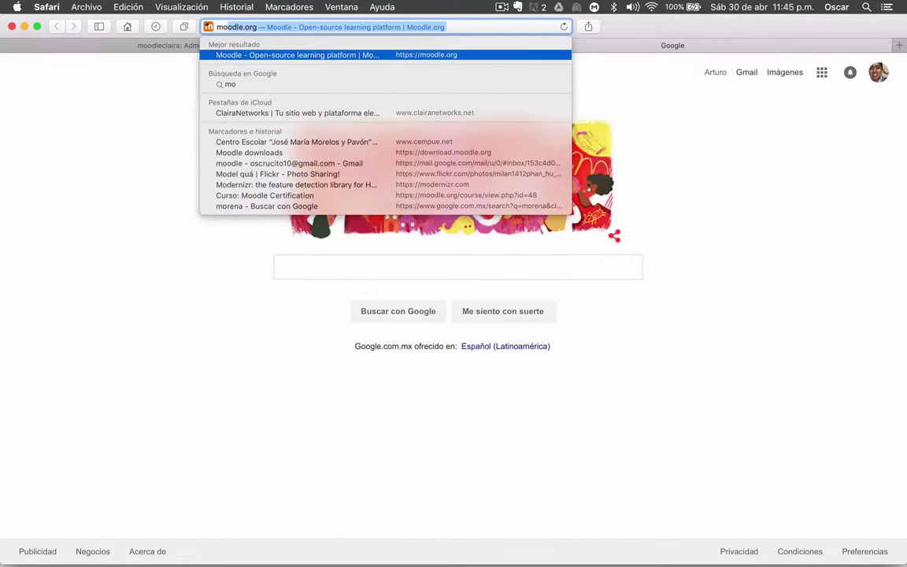
{"action": "key", "text": "Return"}
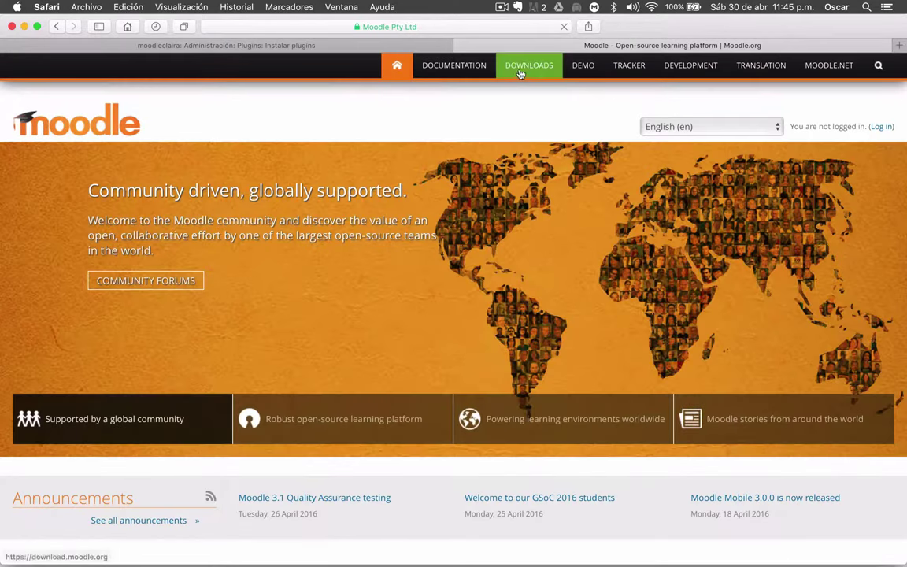
{"action": "left_click", "coordinate": [517, 71]}
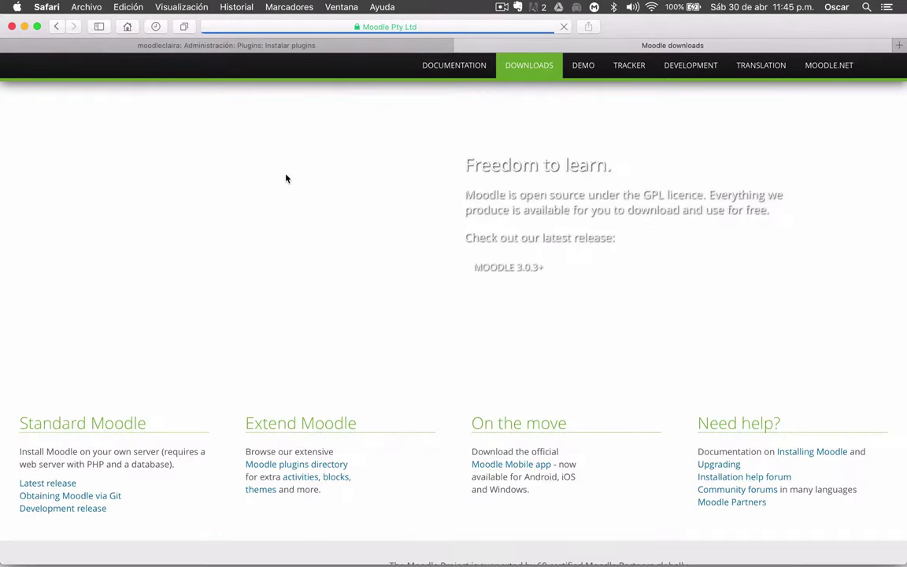
{"action": "scroll", "coordinate": [406, 321], "scroll_direction": "down", "scroll_amount": 2}
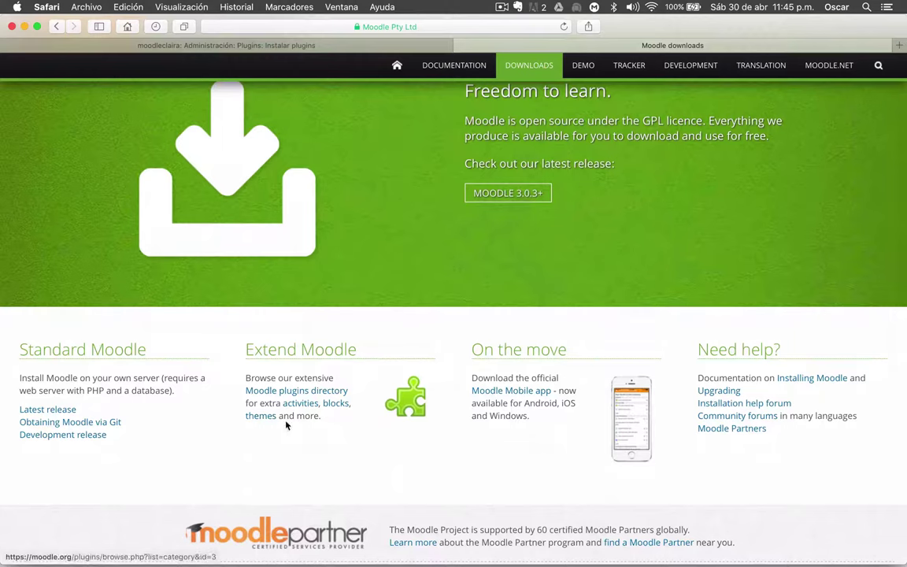
{"action": "left_click", "coordinate": [268, 421]}
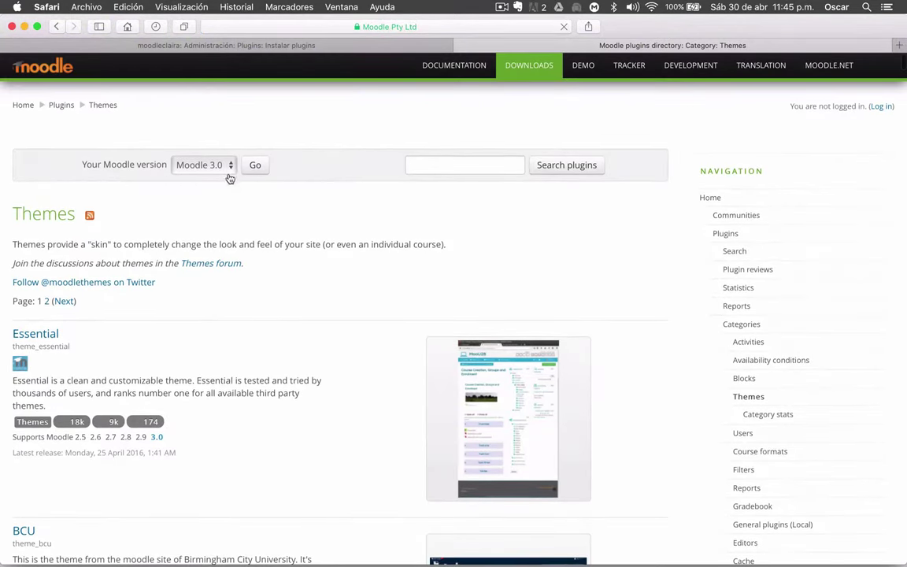
{"action": "left_click", "coordinate": [231, 167]}
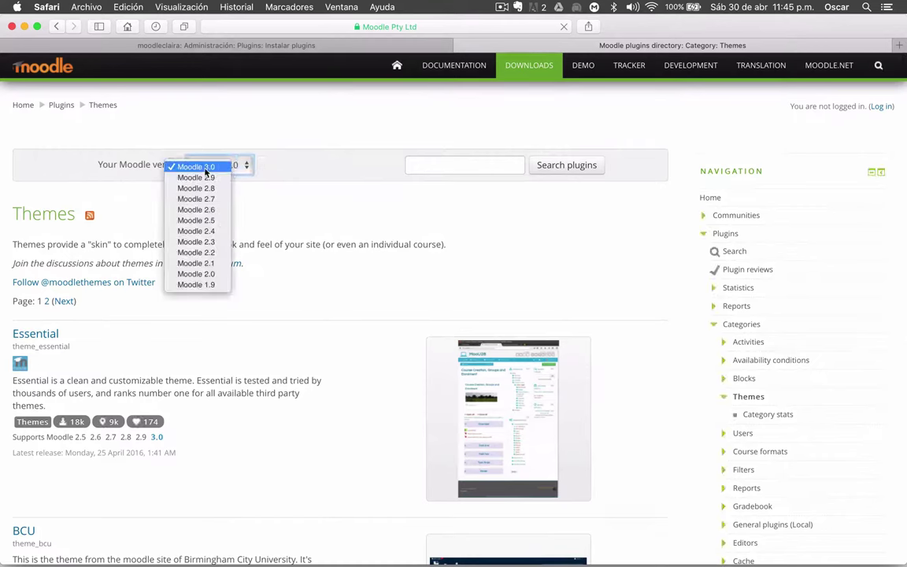
{"action": "left_click", "coordinate": [340, 247]}
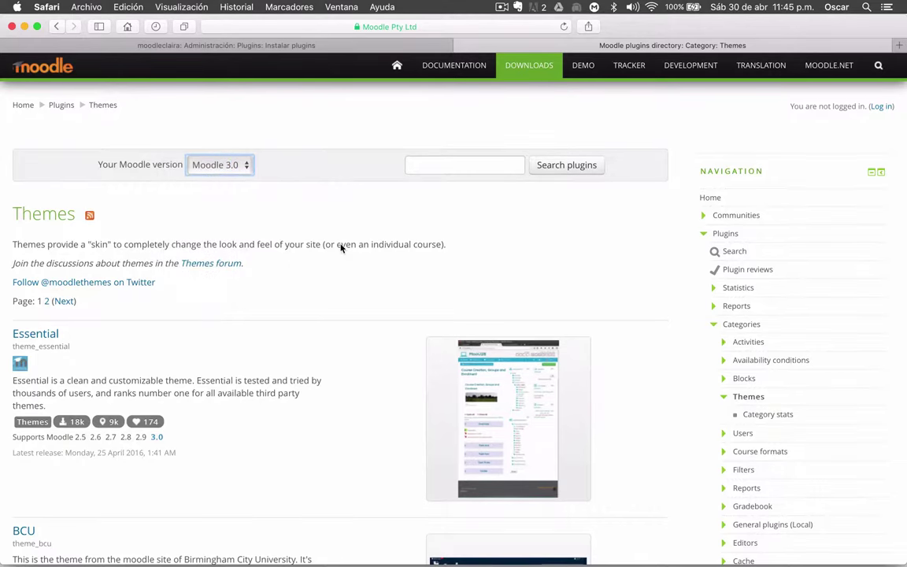
{"action": "scroll", "coordinate": [341, 248], "scroll_direction": "down", "scroll_amount": 2}
{"action": "scroll", "coordinate": [340, 248], "scroll_direction": "down", "scroll_amount": 3}
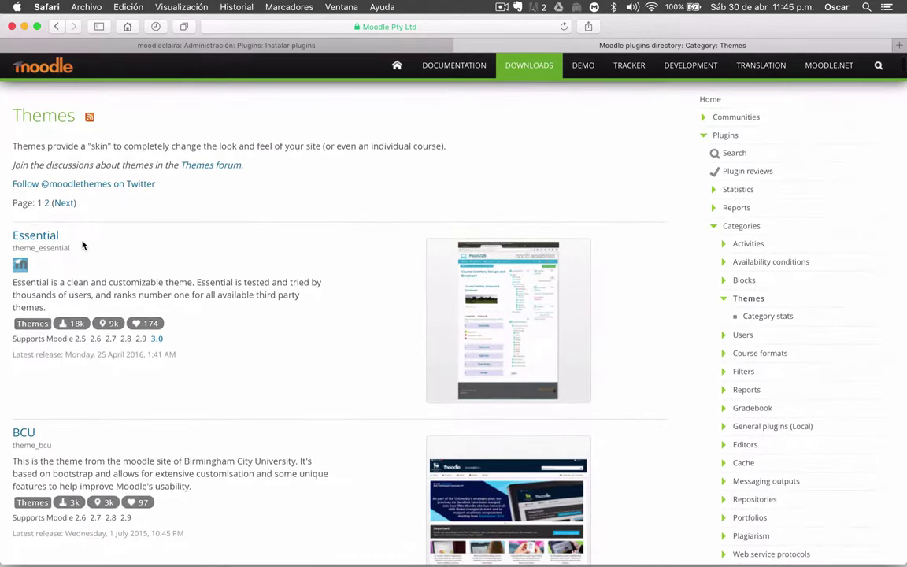
{"action": "scroll", "coordinate": [83, 246], "scroll_direction": "down", "scroll_amount": 1}
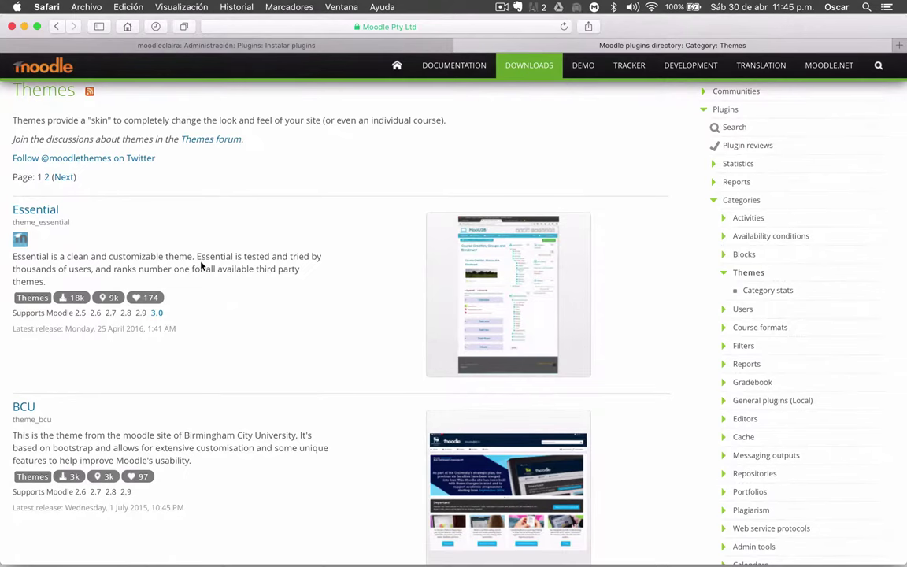
{"action": "scroll", "coordinate": [312, 281], "scroll_direction": "down", "scroll_amount": 7}
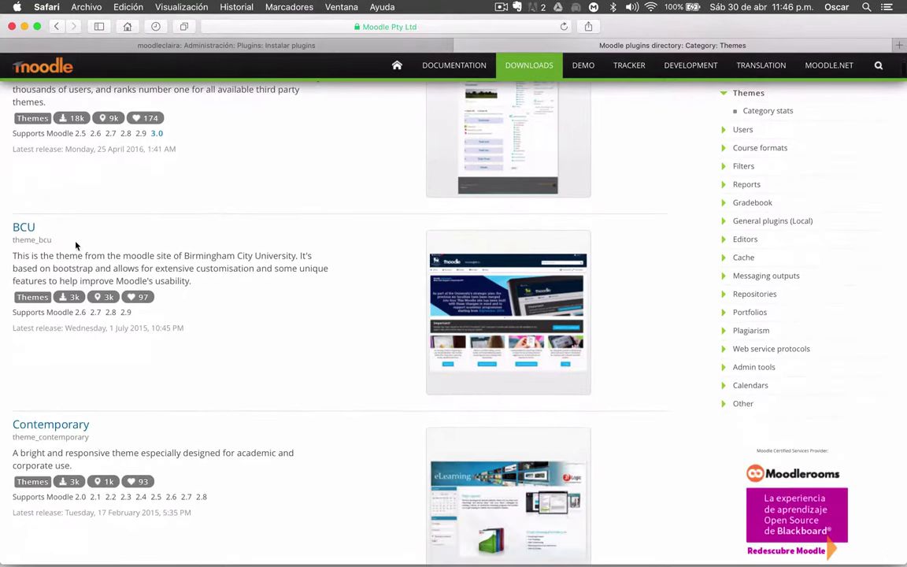
{"action": "scroll", "coordinate": [233, 268], "scroll_direction": "down", "scroll_amount": 14}
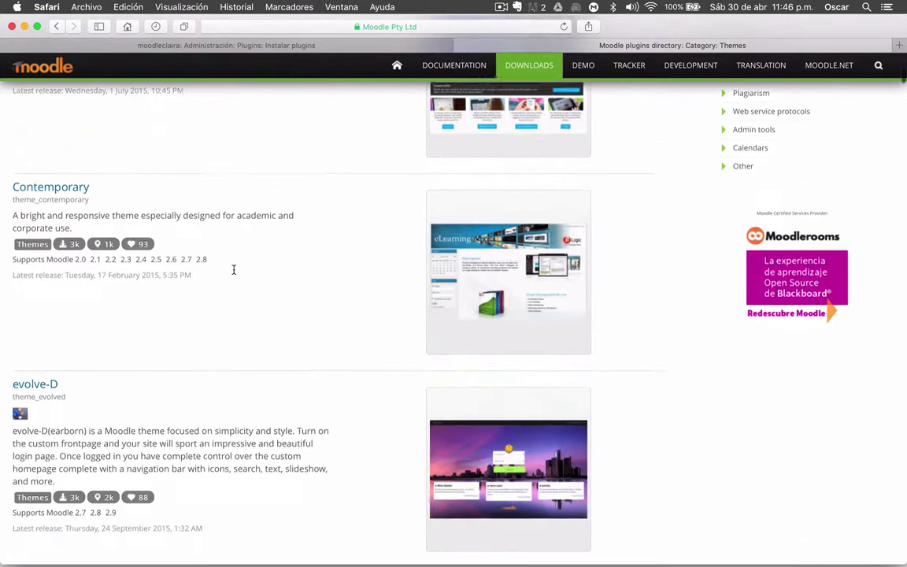
{"action": "scroll", "coordinate": [233, 270], "scroll_direction": "down", "scroll_amount": 13}
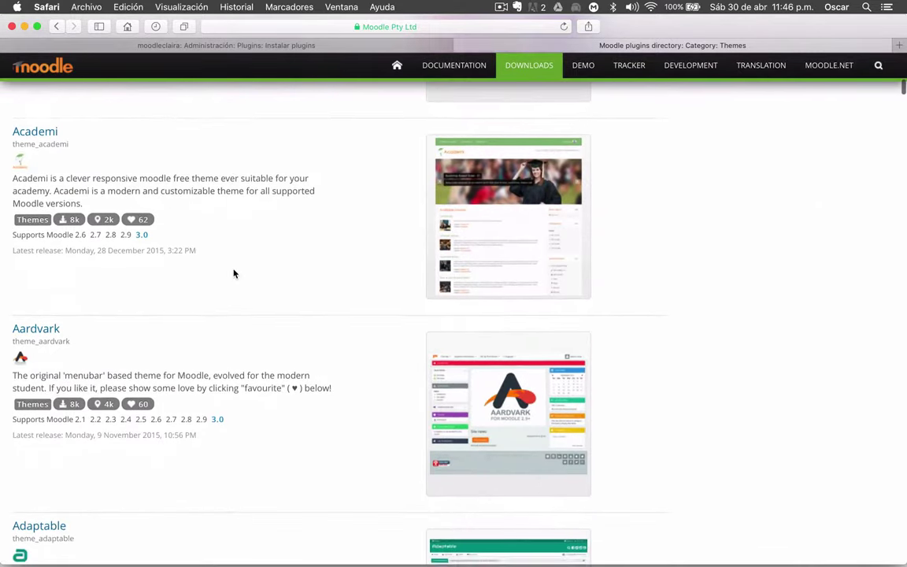
{"action": "scroll", "coordinate": [233, 273], "scroll_direction": "up", "scroll_amount": 12}
{"action": "scroll", "coordinate": [233, 273], "scroll_direction": "up", "scroll_amount": 17}
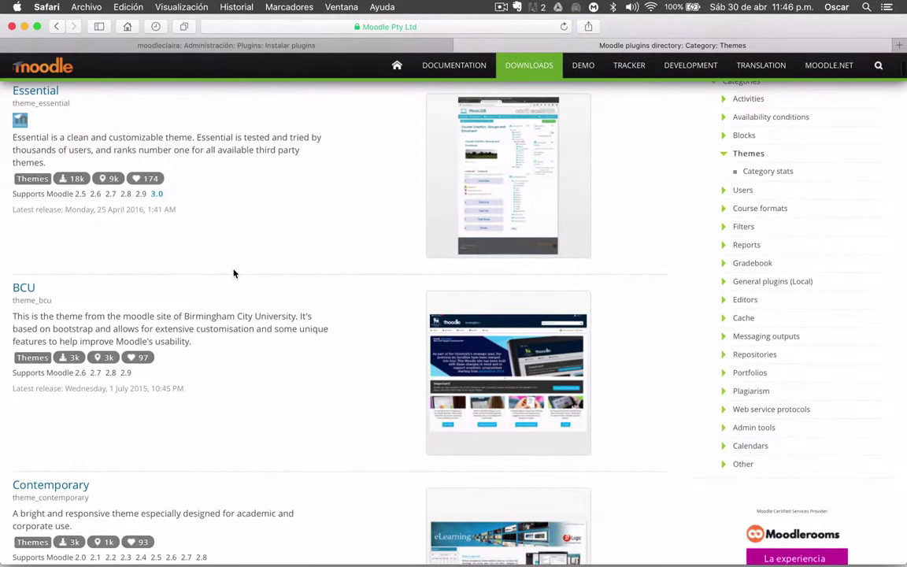
{"action": "scroll", "coordinate": [233, 273], "scroll_direction": "up", "scroll_amount": 7}
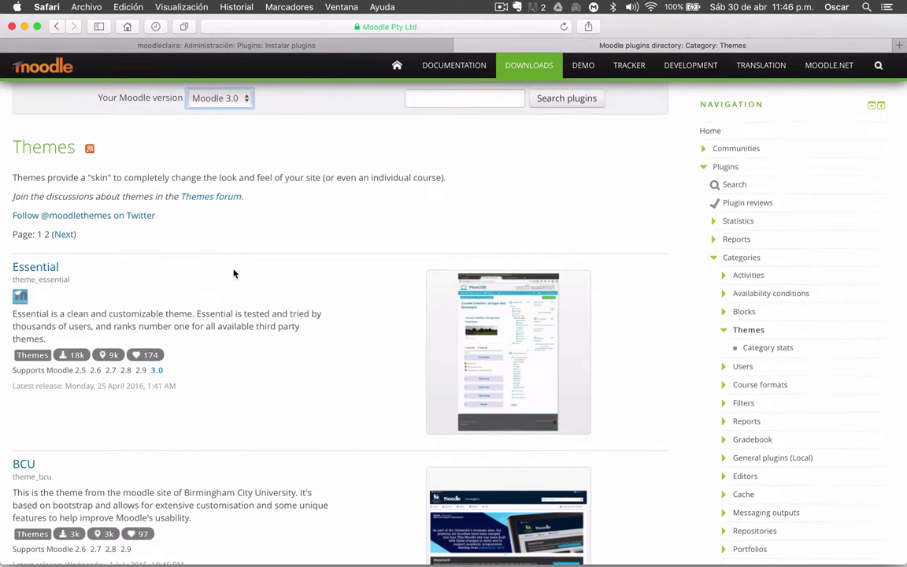
{"action": "scroll", "coordinate": [233, 273], "scroll_direction": "down", "scroll_amount": 3}
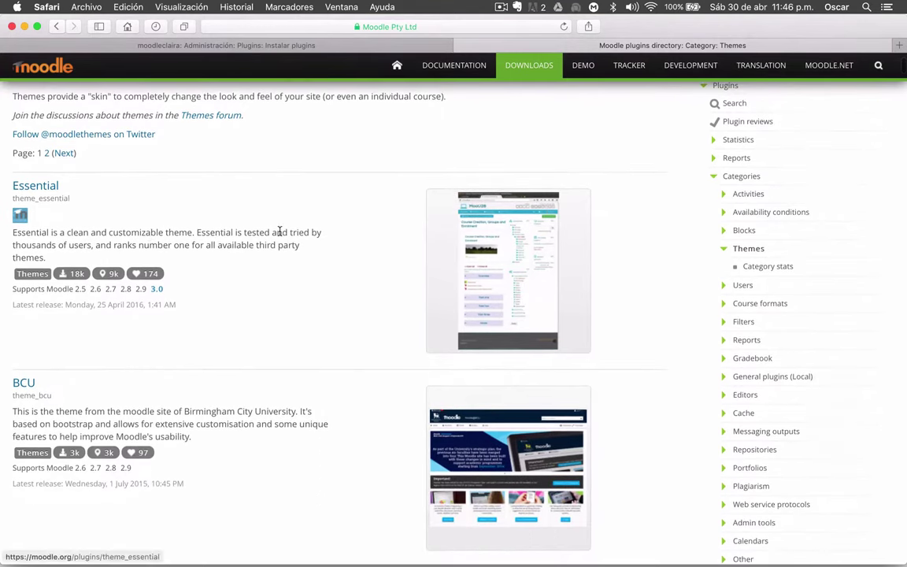
{"action": "scroll", "coordinate": [211, 264], "scroll_direction": "down", "scroll_amount": 20}
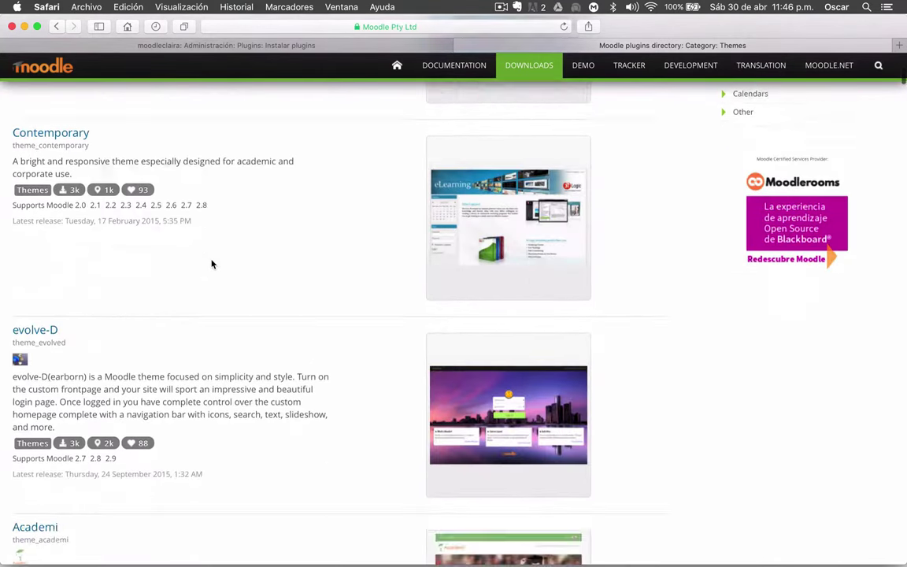
{"action": "scroll", "coordinate": [211, 264], "scroll_direction": "down", "scroll_amount": 3}
{"action": "scroll", "coordinate": [220, 305], "scroll_direction": "down", "scroll_amount": 15}
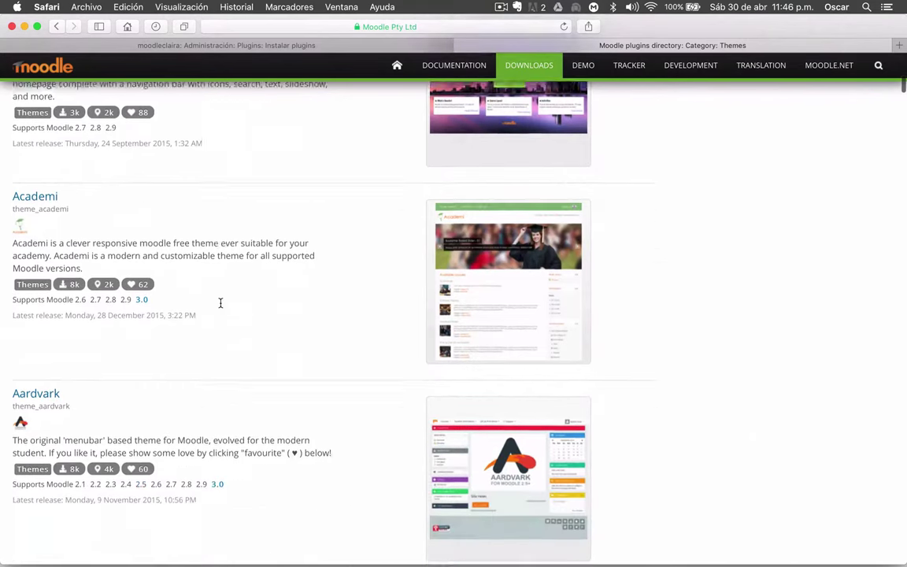
{"action": "scroll", "coordinate": [221, 307], "scroll_direction": "down", "scroll_amount": 8}
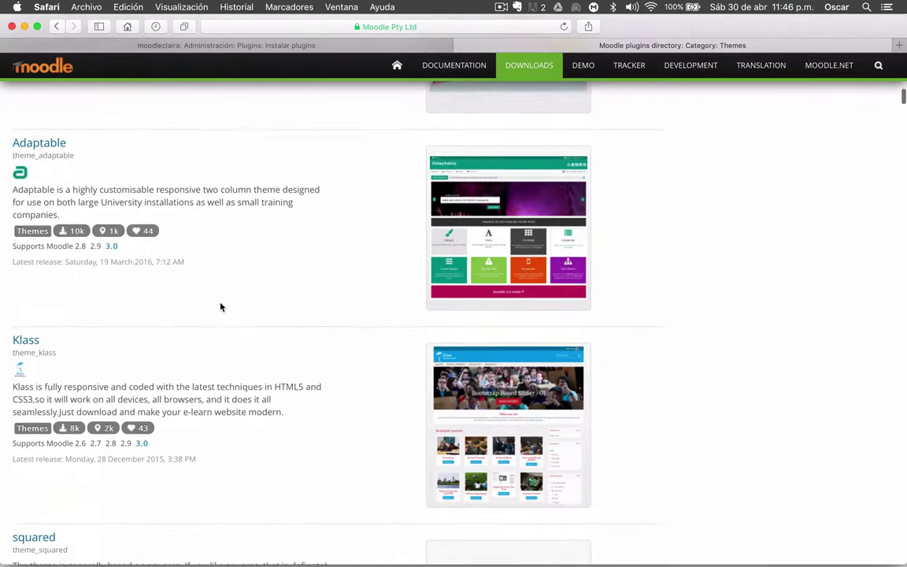
{"action": "scroll", "coordinate": [183, 303], "scroll_direction": "down", "scroll_amount": 9}
{"action": "scroll", "coordinate": [183, 303], "scroll_direction": "down", "scroll_amount": 10}
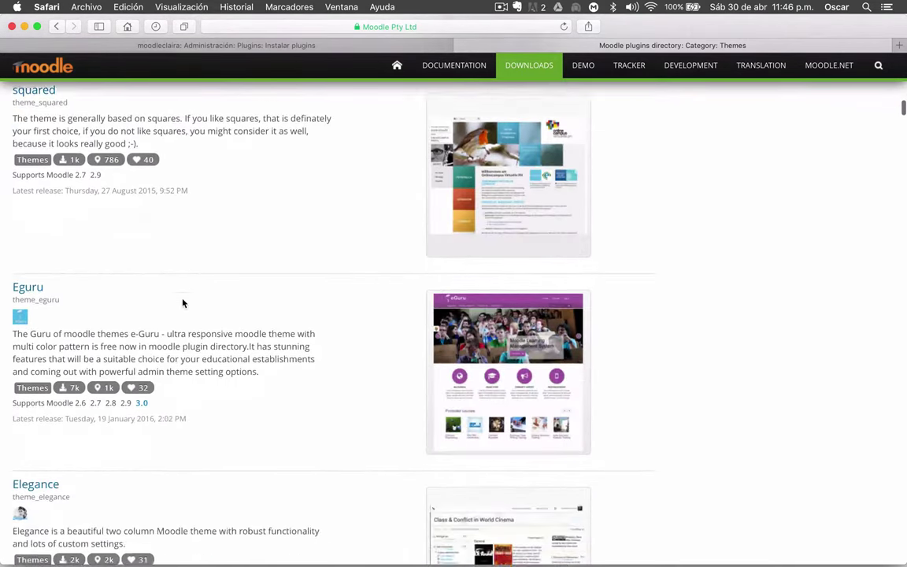
{"action": "scroll", "coordinate": [183, 303], "scroll_direction": "down", "scroll_amount": 20}
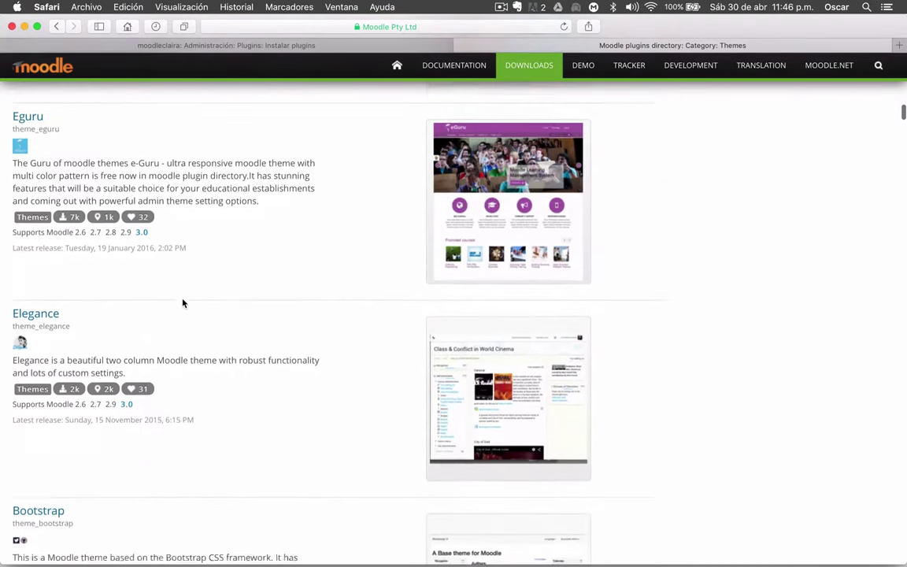
{"action": "scroll", "coordinate": [182, 303], "scroll_direction": "down", "scroll_amount": 17}
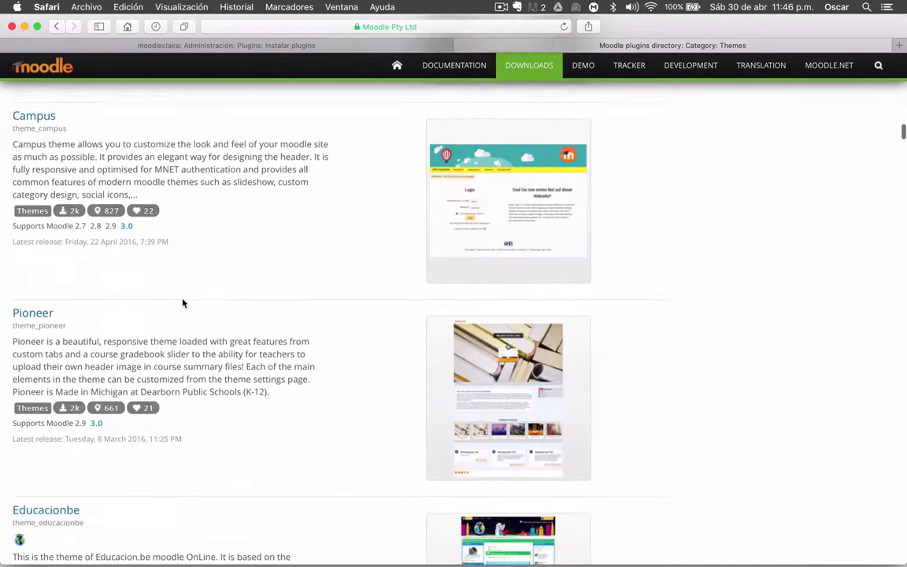
{"action": "scroll", "coordinate": [183, 303], "scroll_direction": "down", "scroll_amount": 18}
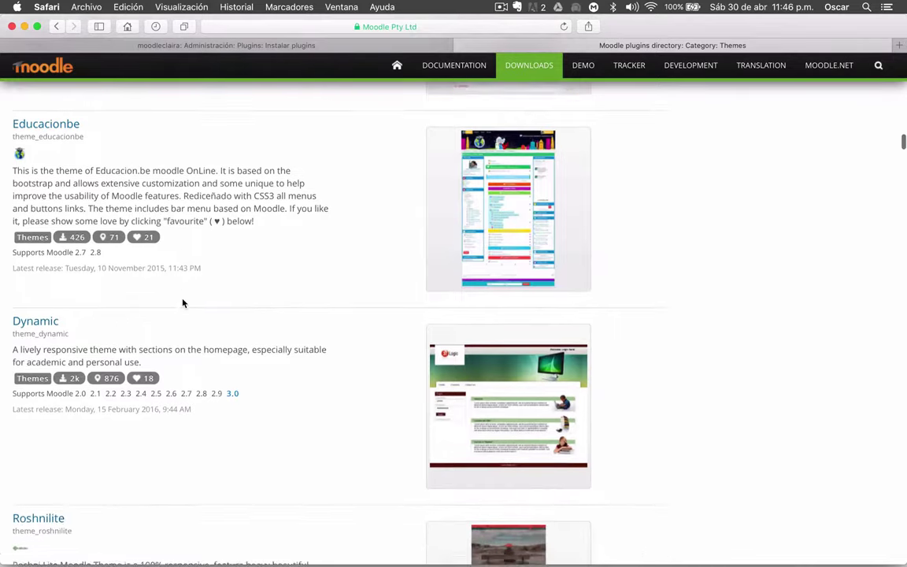
{"action": "scroll", "coordinate": [183, 303], "scroll_direction": "down", "scroll_amount": 20}
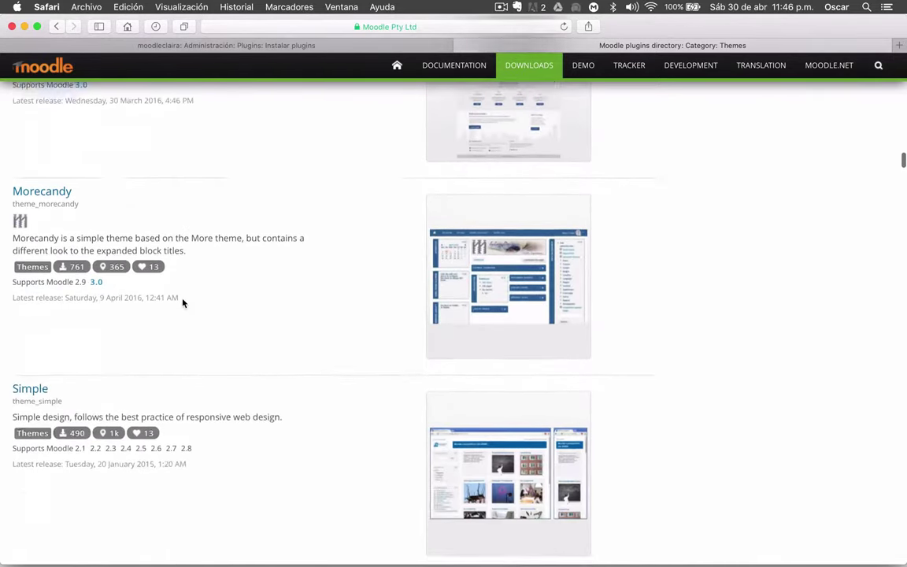
{"action": "scroll", "coordinate": [182, 303], "scroll_direction": "down", "scroll_amount": 10}
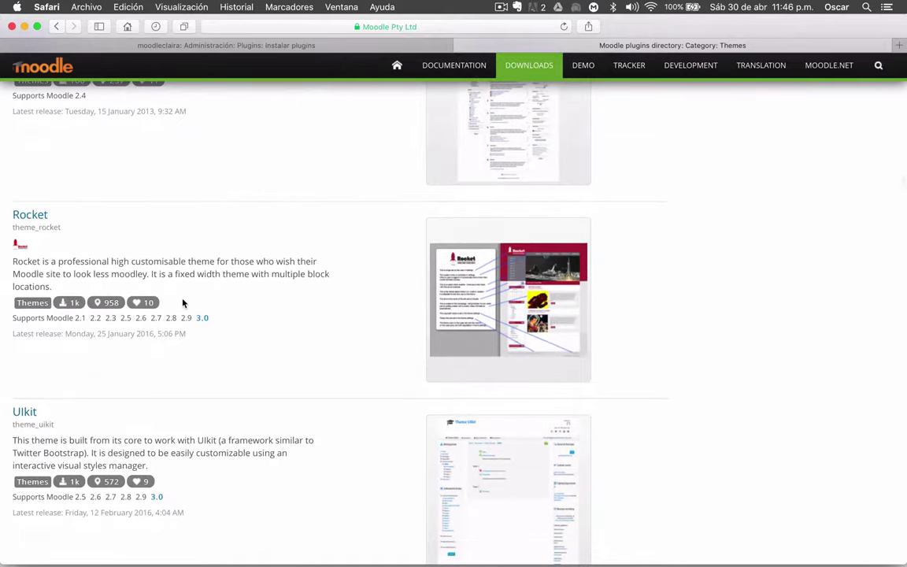
{"action": "scroll", "coordinate": [183, 303], "scroll_direction": "up", "scroll_amount": 20}
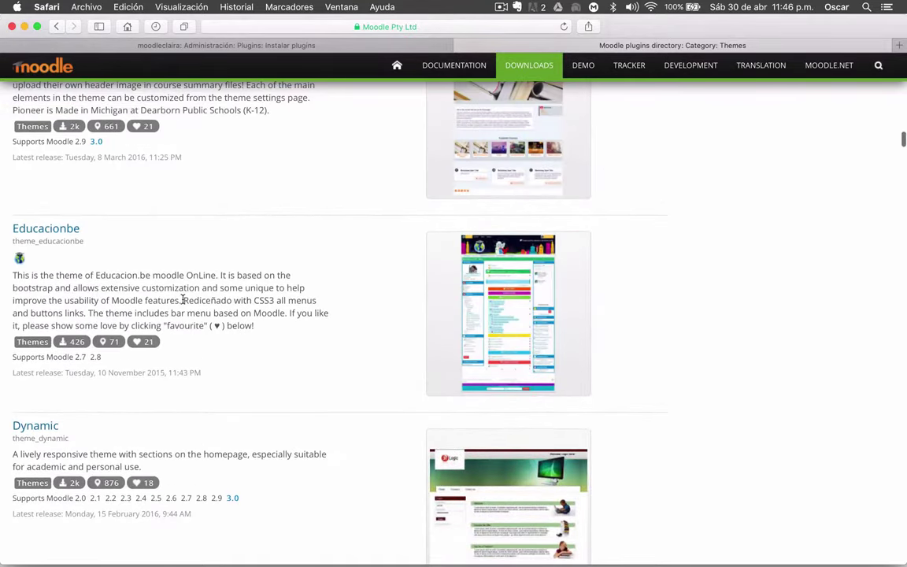
{"action": "scroll", "coordinate": [183, 300], "scroll_direction": "up", "scroll_amount": 20}
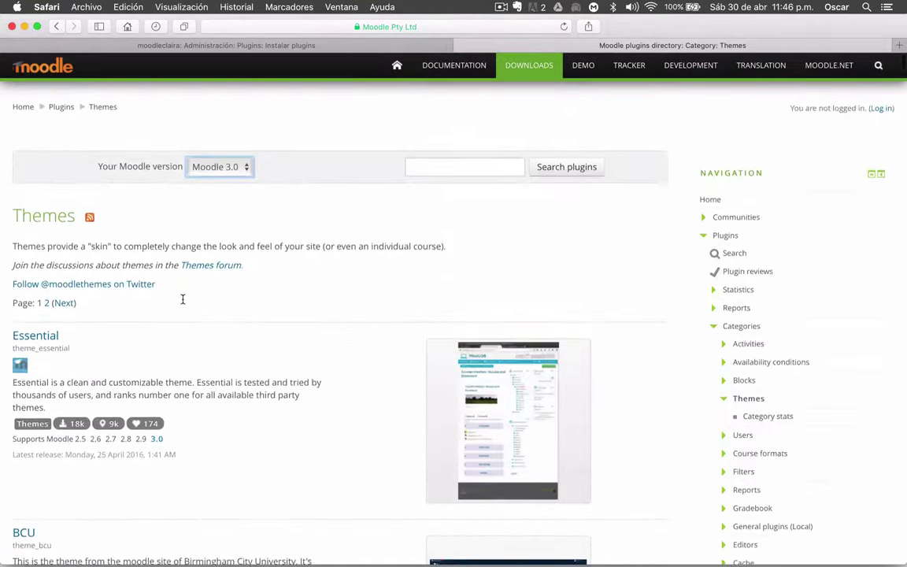
{"action": "scroll", "coordinate": [182, 299], "scroll_direction": "down", "scroll_amount": 11}
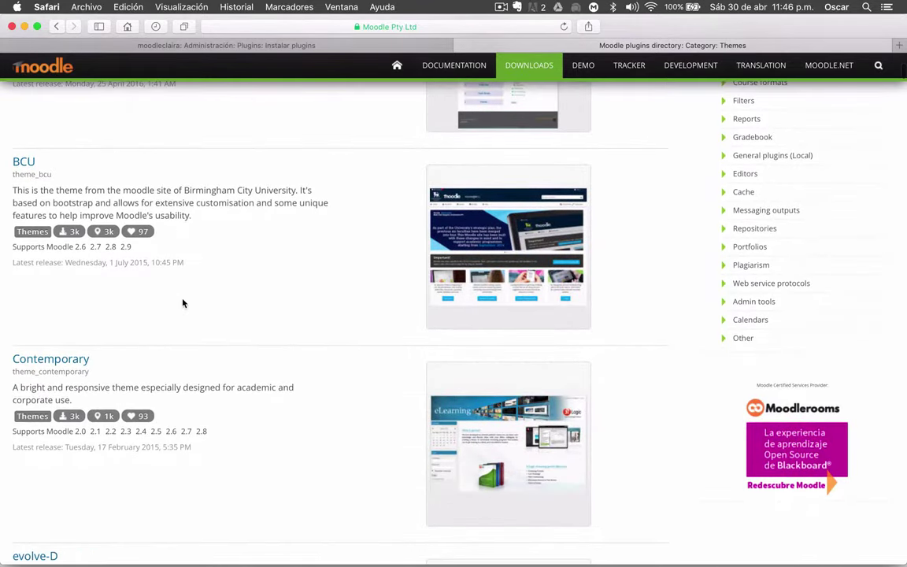
{"action": "scroll", "coordinate": [183, 303], "scroll_direction": "down", "scroll_amount": 14}
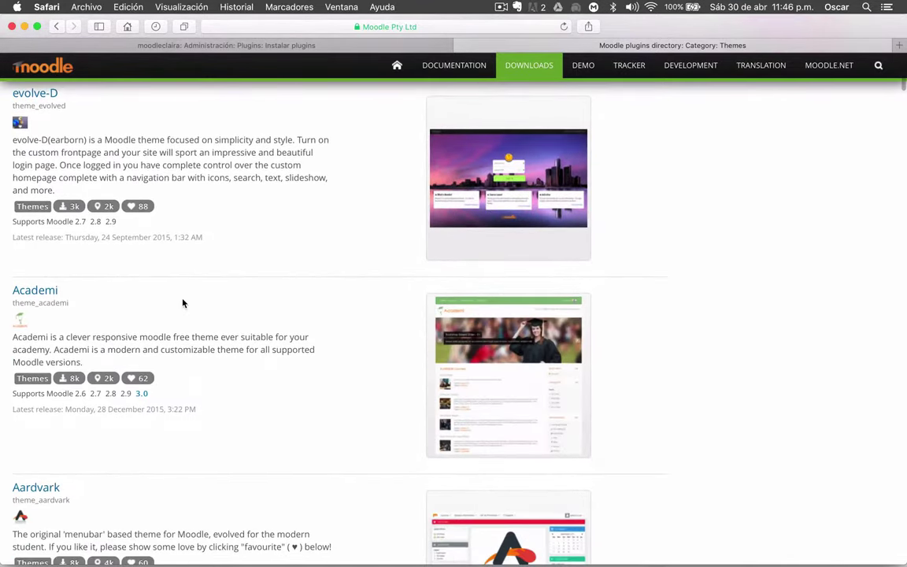
{"action": "scroll", "coordinate": [182, 303], "scroll_direction": "down", "scroll_amount": 18}
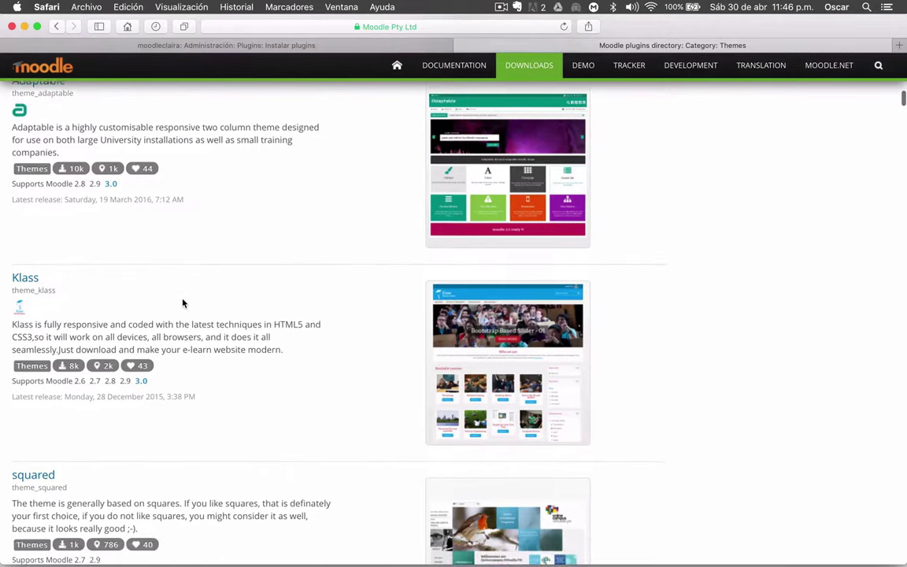
{"action": "scroll", "coordinate": [183, 303], "scroll_direction": "up", "scroll_amount": 20}
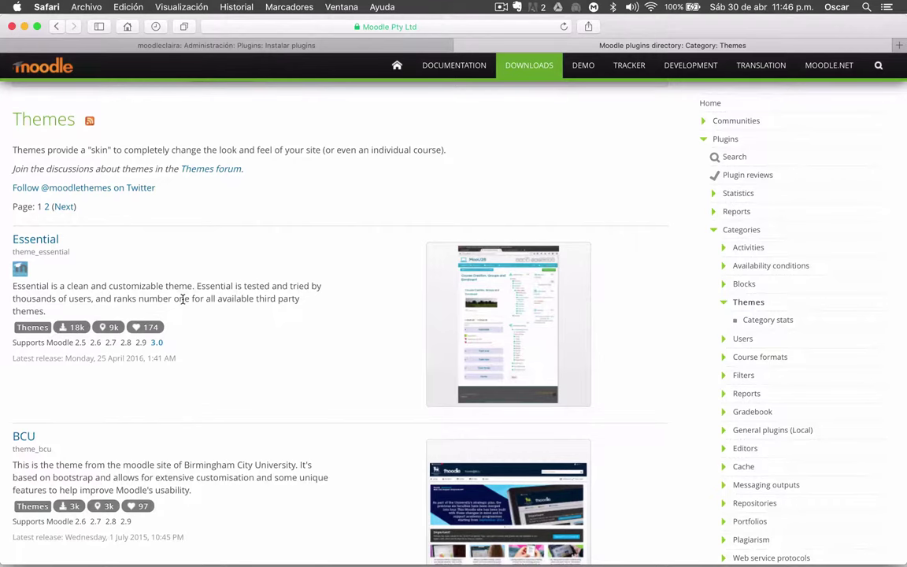
{"action": "scroll", "coordinate": [175, 188], "scroll_direction": "down", "scroll_amount": 15}
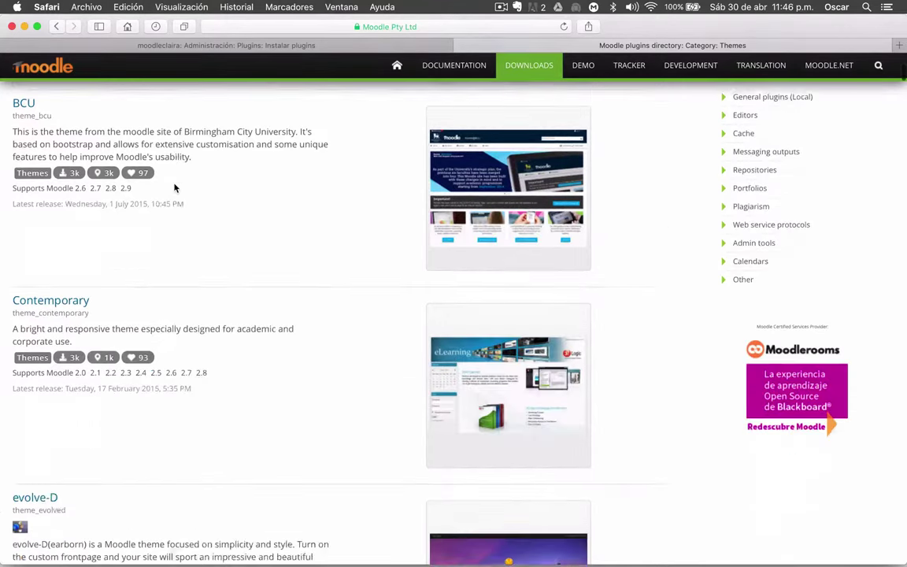
{"action": "scroll", "coordinate": [175, 187], "scroll_direction": "up", "scroll_amount": 10}
{"action": "scroll", "coordinate": [175, 187], "scroll_direction": "up", "scroll_amount": 5}
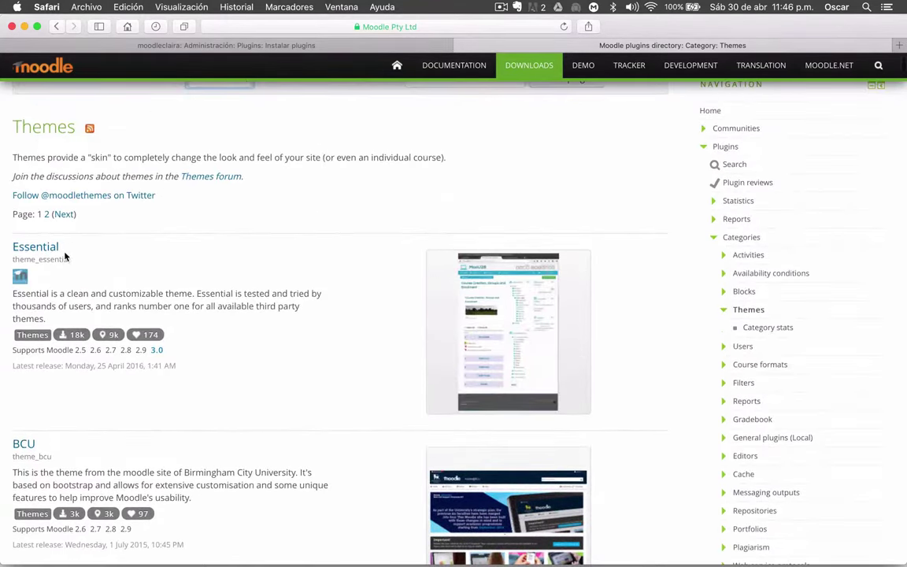
{"action": "scroll", "coordinate": [256, 341], "scroll_direction": "down", "scroll_amount": 5}
{"action": "scroll", "coordinate": [256, 341], "scroll_direction": "down", "scroll_amount": 8}
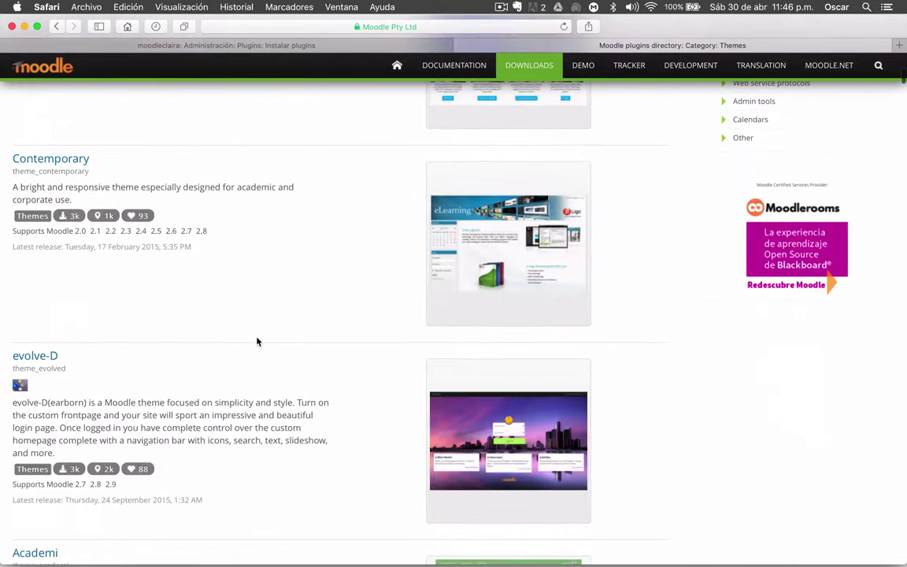
{"action": "scroll", "coordinate": [257, 341], "scroll_direction": "down", "scroll_amount": 10}
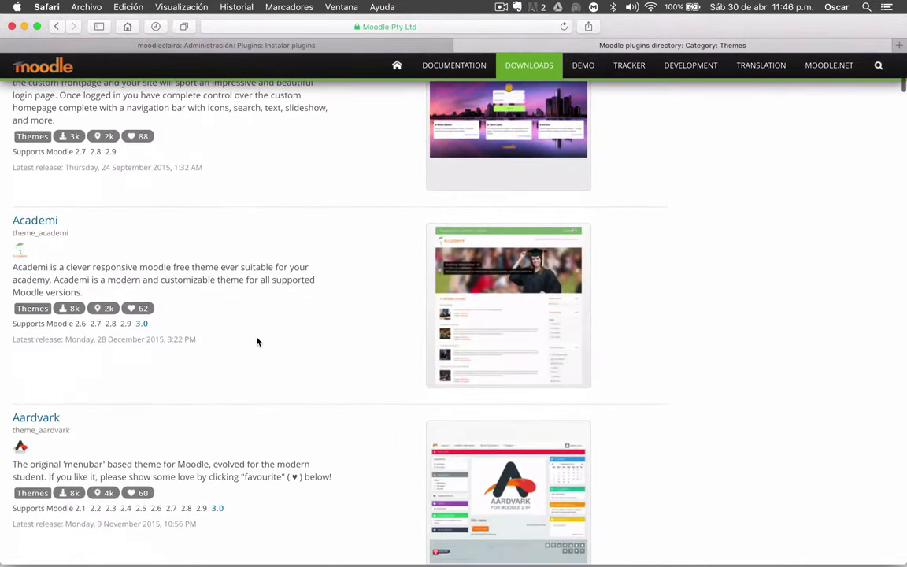
{"action": "scroll", "coordinate": [275, 331], "scroll_direction": "down", "scroll_amount": 14}
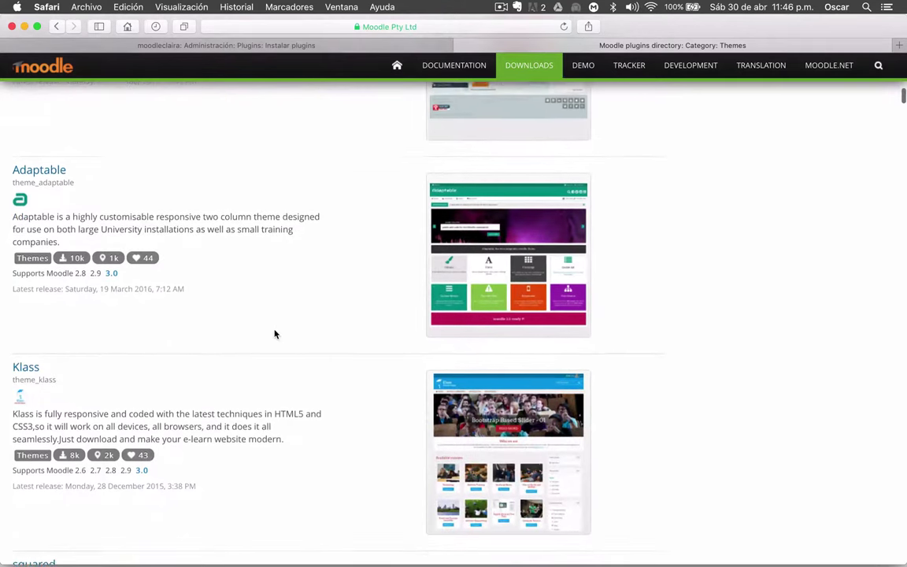
{"action": "scroll", "coordinate": [152, 366], "scroll_direction": "down", "scroll_amount": 2}
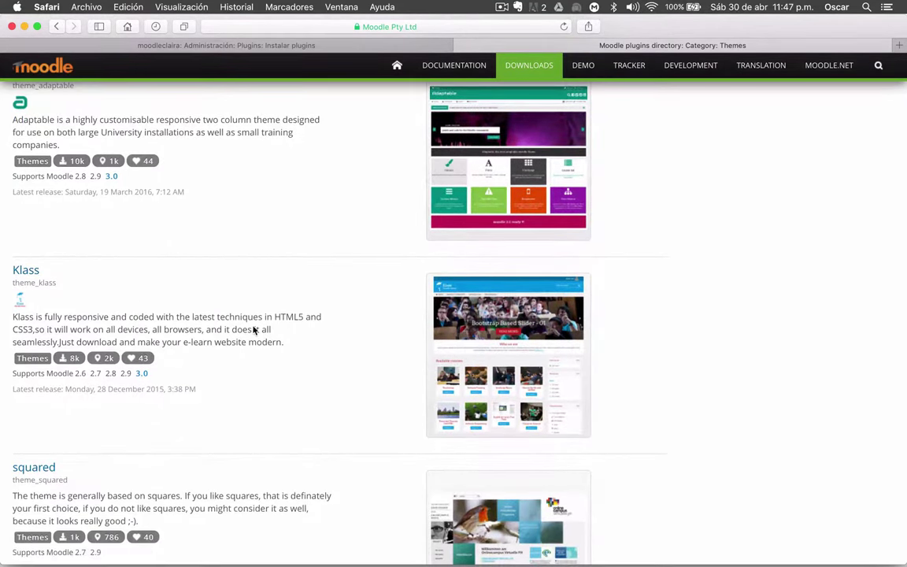
Open the Klass theme page, review its description, and download its Moodle 3.0 package
{"action": "left_click", "coordinate": [22, 271]}
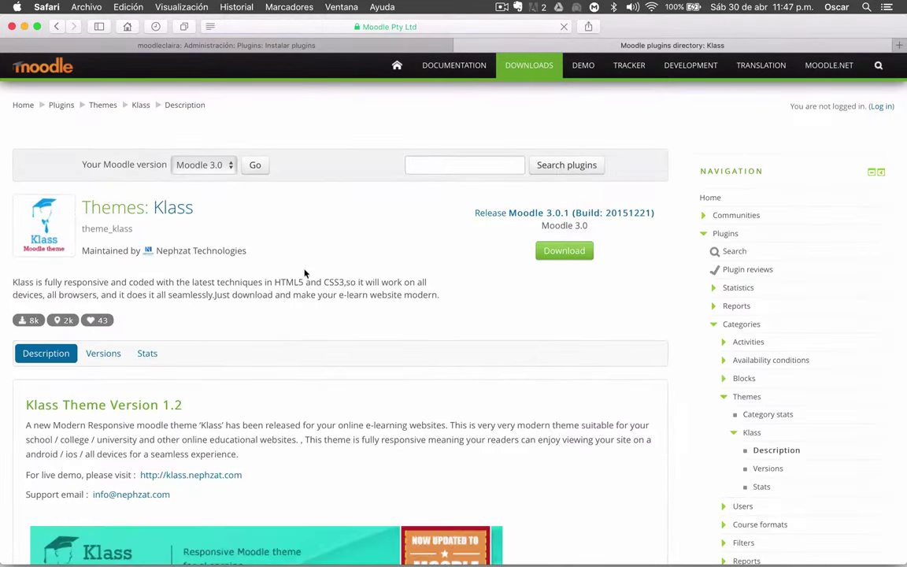
{"action": "scroll", "coordinate": [351, 273], "scroll_direction": "down", "scroll_amount": 1}
{"action": "scroll", "coordinate": [351, 273], "scroll_direction": "down", "scroll_amount": 10}
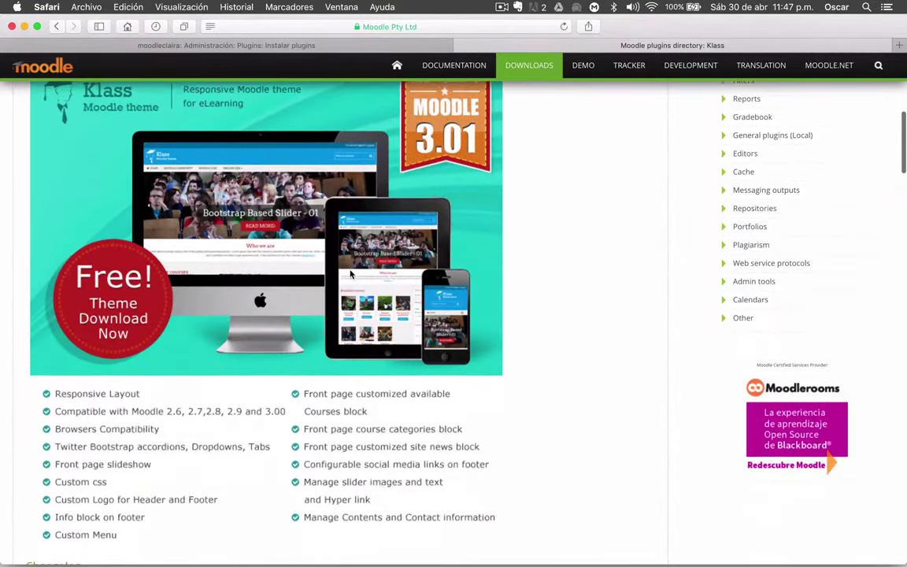
{"action": "scroll", "coordinate": [351, 274], "scroll_direction": "up", "scroll_amount": 6}
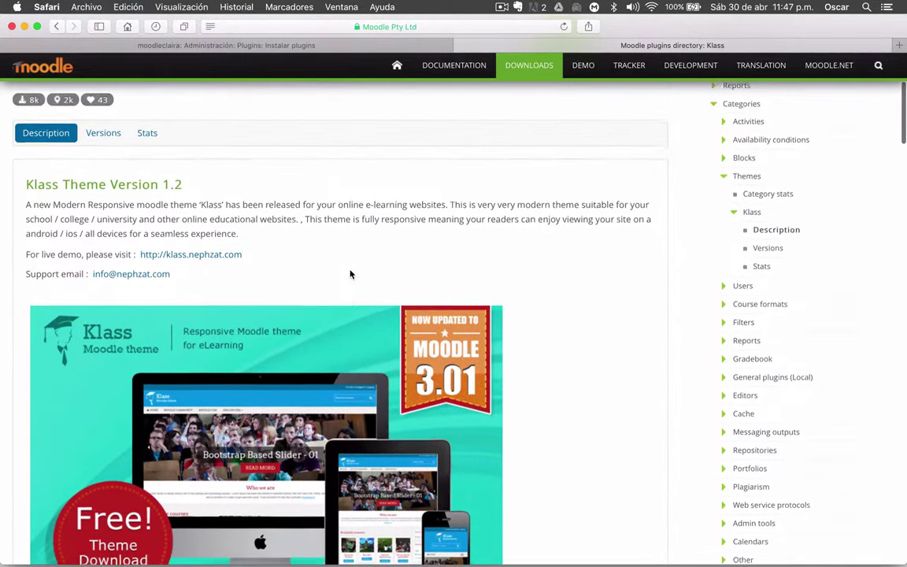
{"action": "scroll", "coordinate": [351, 273], "scroll_direction": "down", "scroll_amount": 1}
{"action": "scroll", "coordinate": [351, 273], "scroll_direction": "down", "scroll_amount": 1}
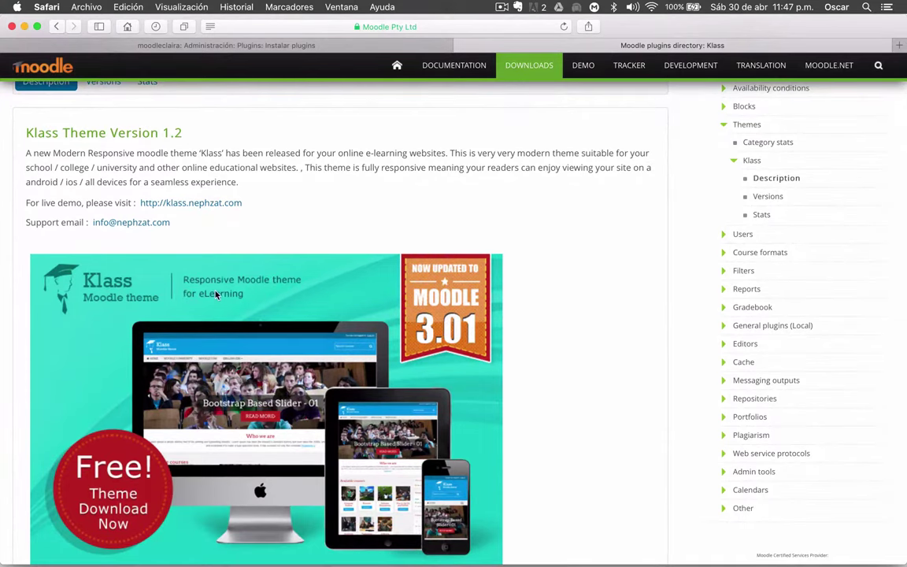
{"action": "scroll", "coordinate": [182, 320], "scroll_direction": "down", "scroll_amount": 4}
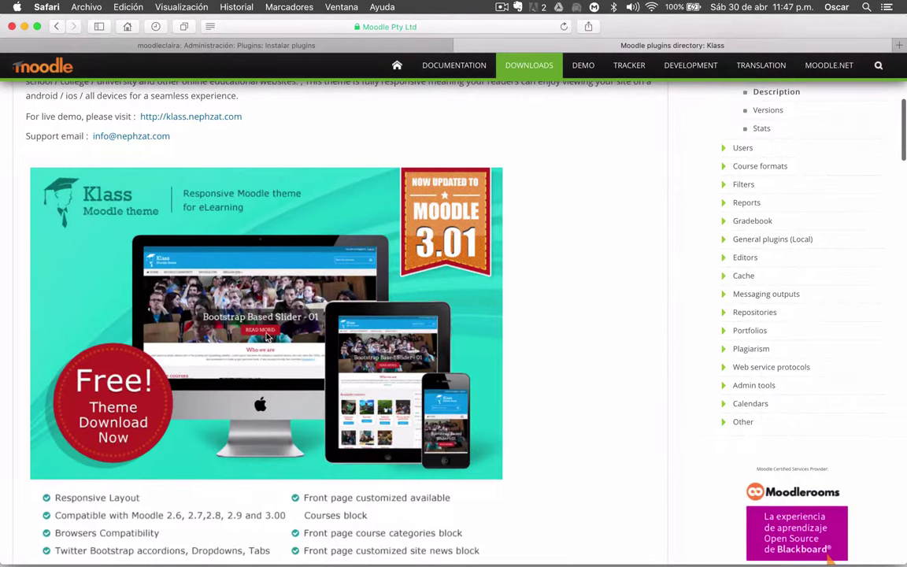
{"action": "scroll", "coordinate": [266, 336], "scroll_direction": "up", "scroll_amount": 6}
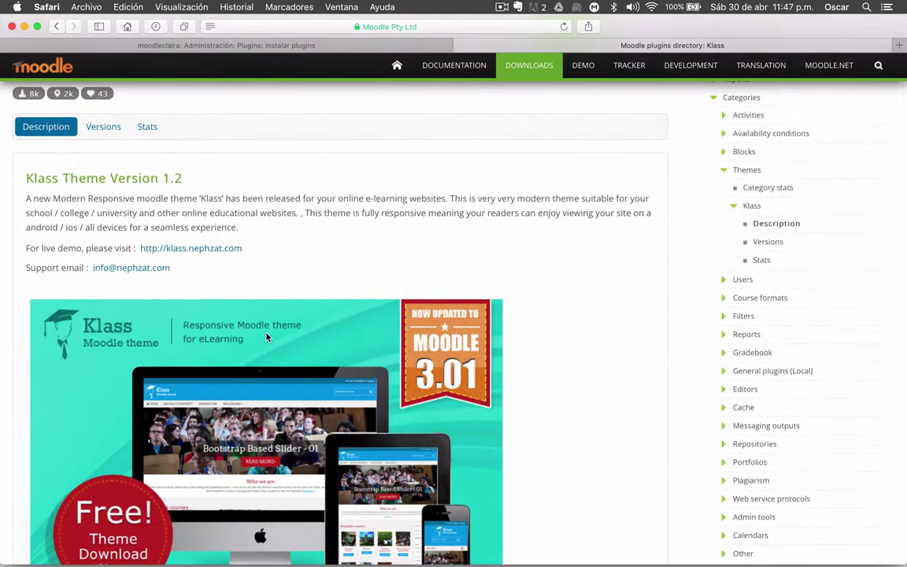
{"action": "scroll", "coordinate": [266, 336], "scroll_direction": "down", "scroll_amount": 20}
{"action": "scroll", "coordinate": [266, 336], "scroll_direction": "down", "scroll_amount": 9}
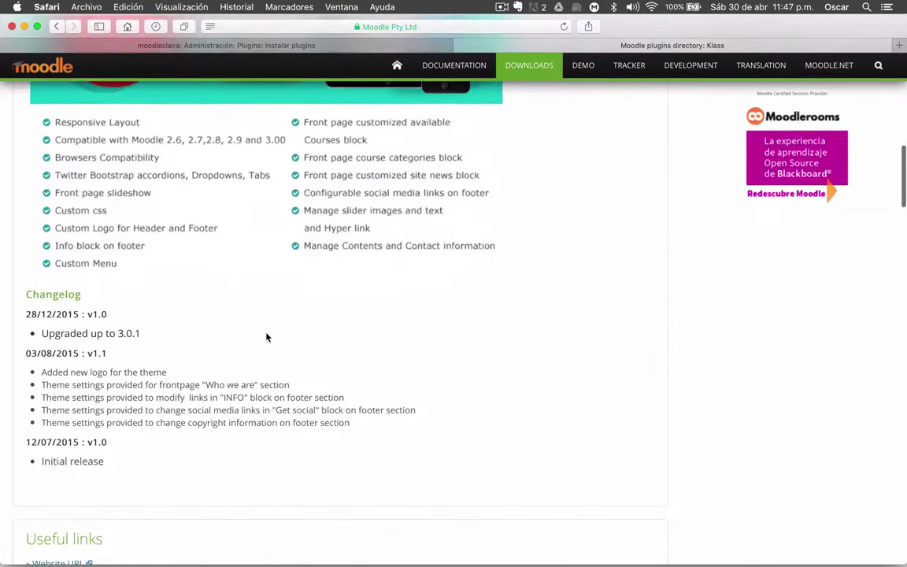
{"action": "scroll", "coordinate": [266, 336], "scroll_direction": "up", "scroll_amount": 20}
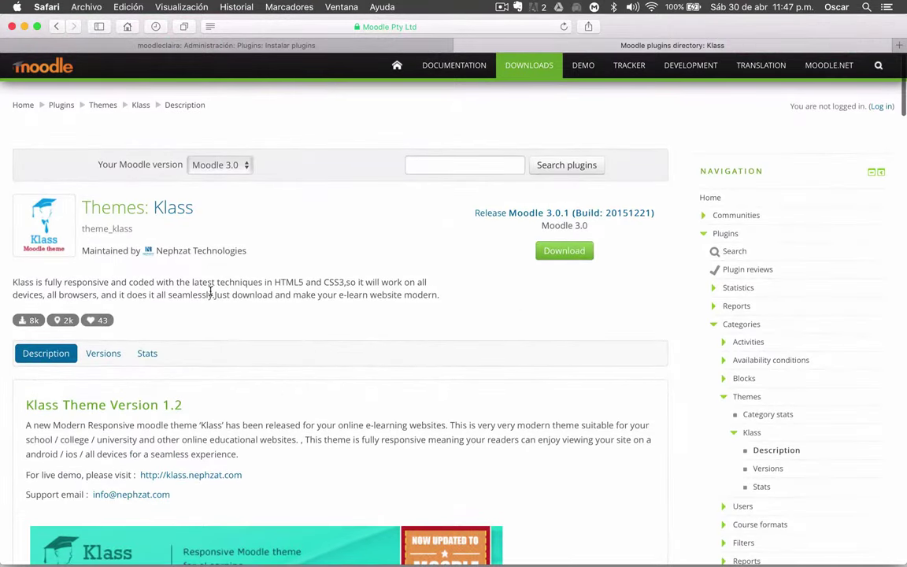
{"action": "left_click", "coordinate": [564, 251]}
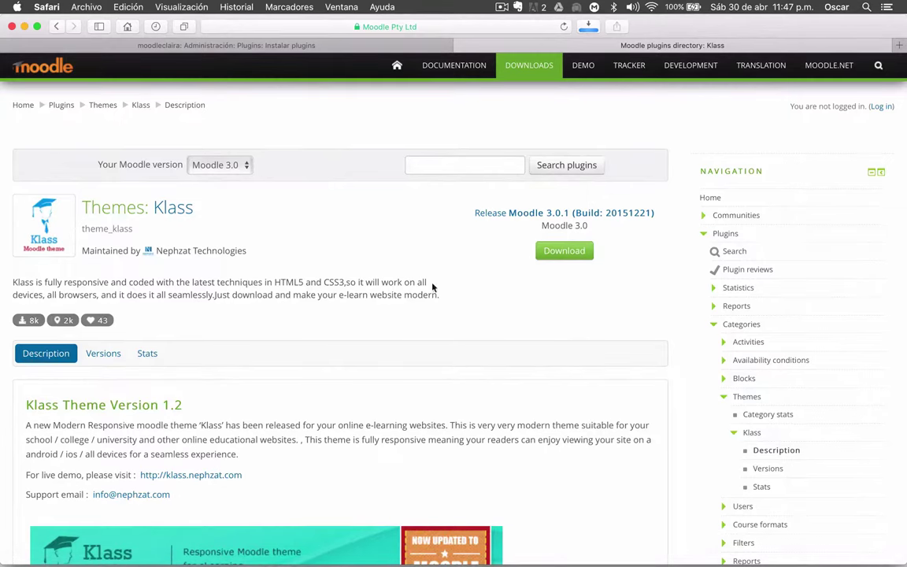
Go back to the Themes category list and scroll through entries like Roshnilite, Eduhub and Morecandy
{"action": "left_click", "coordinate": [58, 27]}
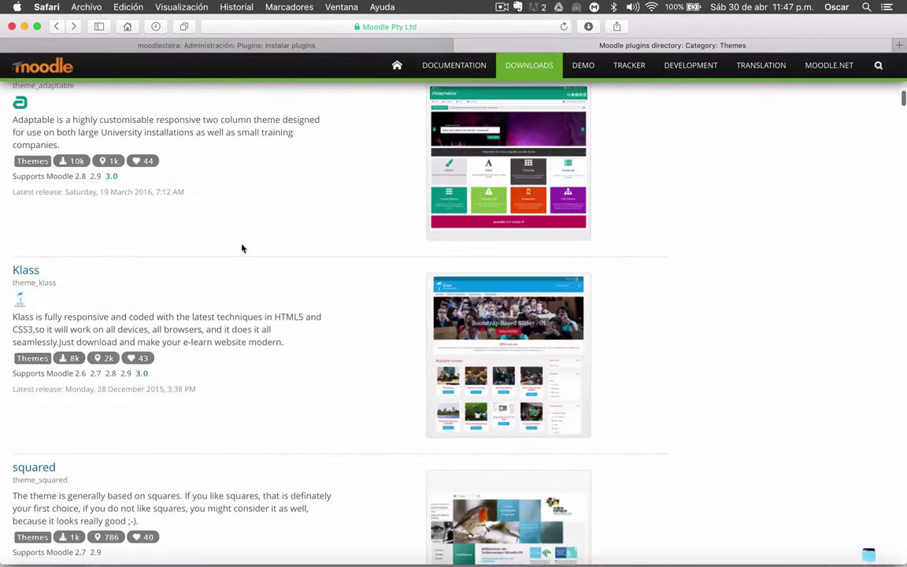
{"action": "scroll", "coordinate": [243, 248], "scroll_direction": "down", "scroll_amount": 10}
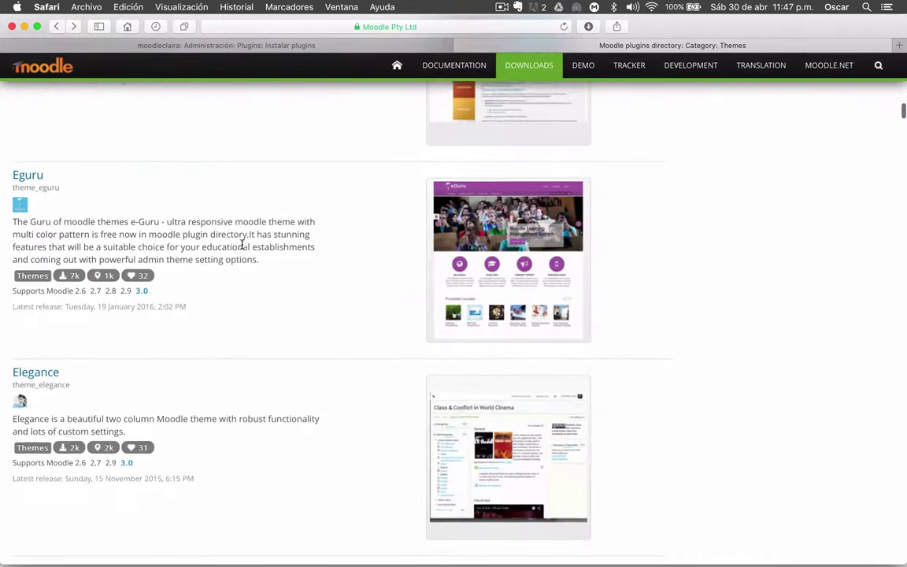
{"action": "scroll", "coordinate": [242, 244], "scroll_direction": "down", "scroll_amount": 12}
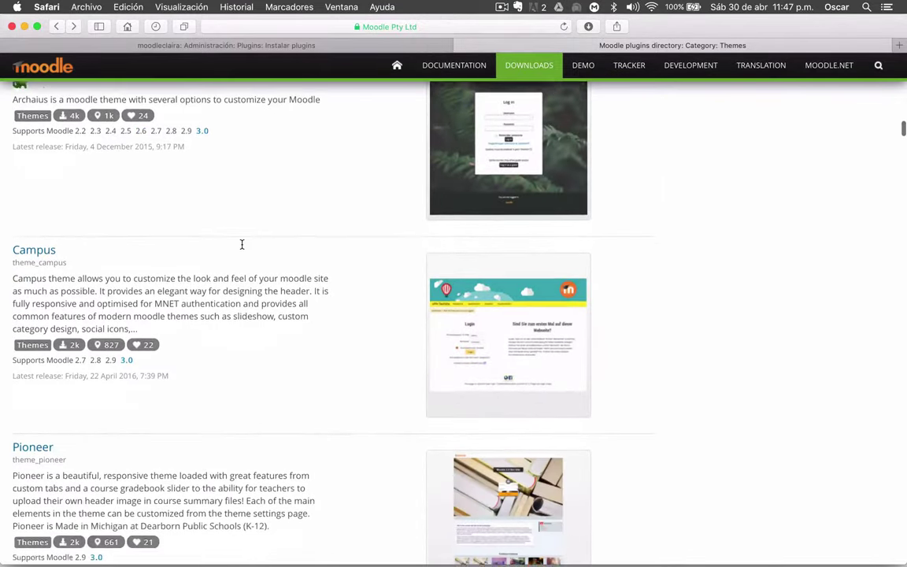
{"action": "scroll", "coordinate": [242, 244], "scroll_direction": "down", "scroll_amount": 8}
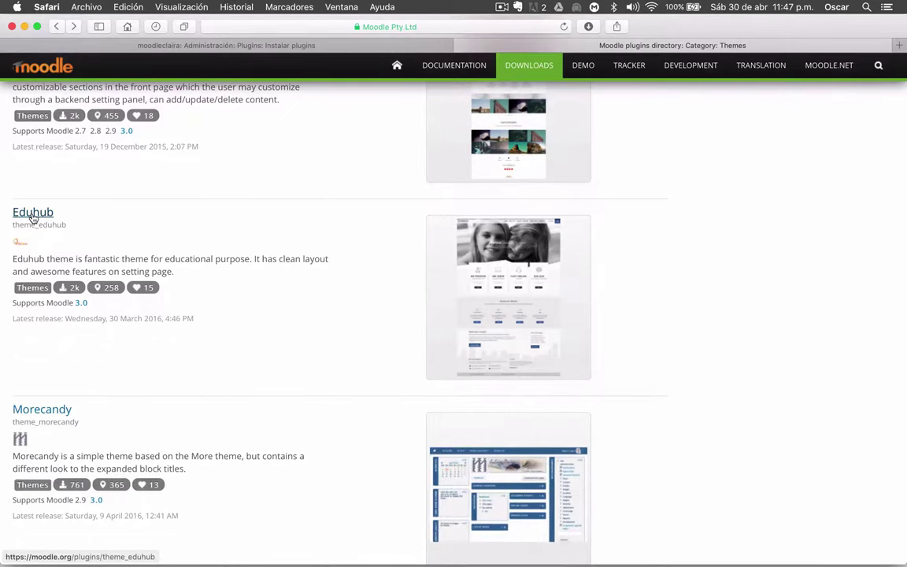
Download the Eduhub theme package and confirm it is listed beside klass in Downloads
{"action": "left_click", "coordinate": [33, 215]}
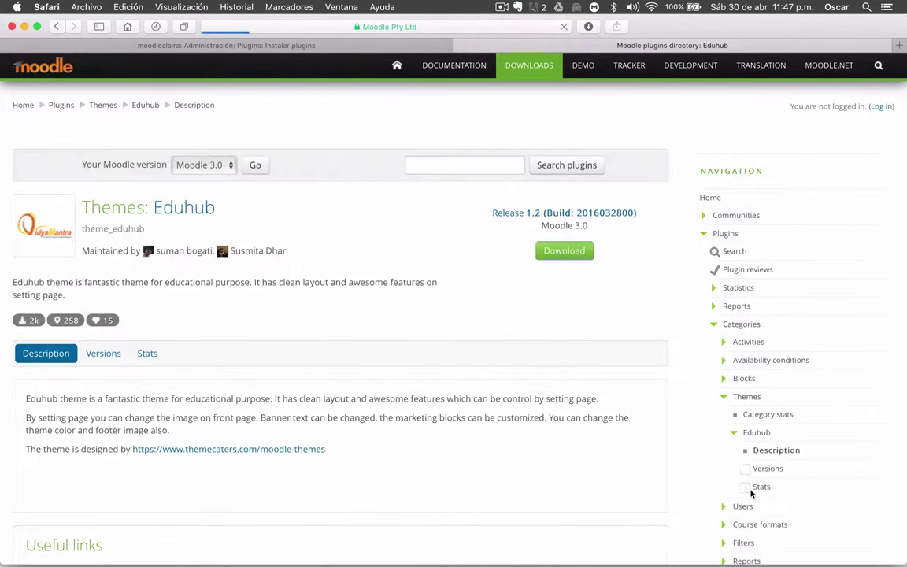
{"action": "scroll", "coordinate": [446, 331], "scroll_direction": "down", "scroll_amount": 1}
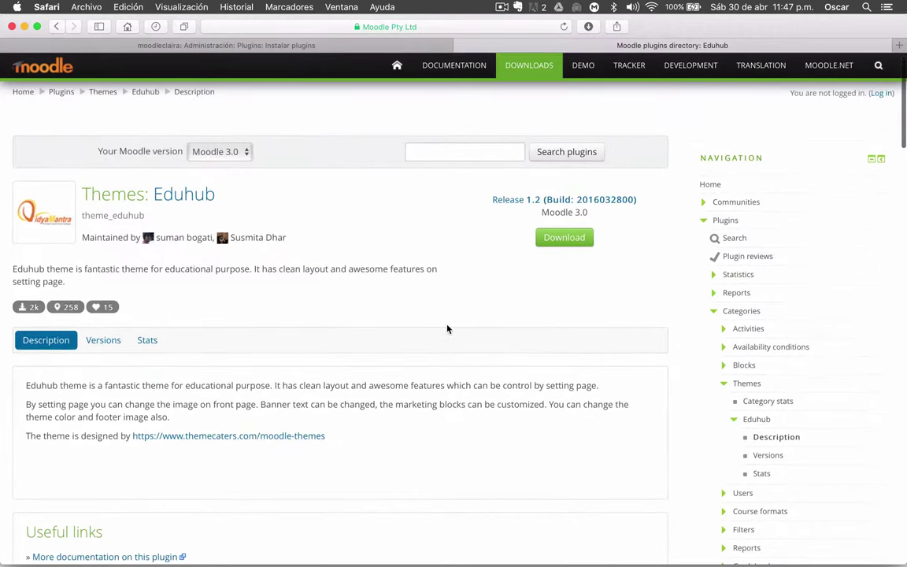
{"action": "scroll", "coordinate": [446, 329], "scroll_direction": "down", "scroll_amount": 2}
{"action": "scroll", "coordinate": [447, 329], "scroll_direction": "up", "scroll_amount": 1}
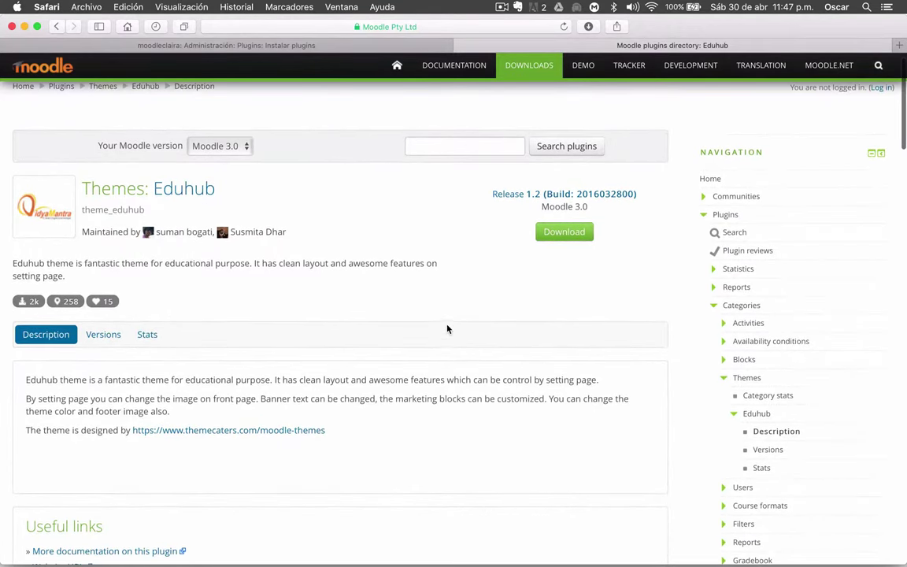
{"action": "left_click", "coordinate": [564, 231]}
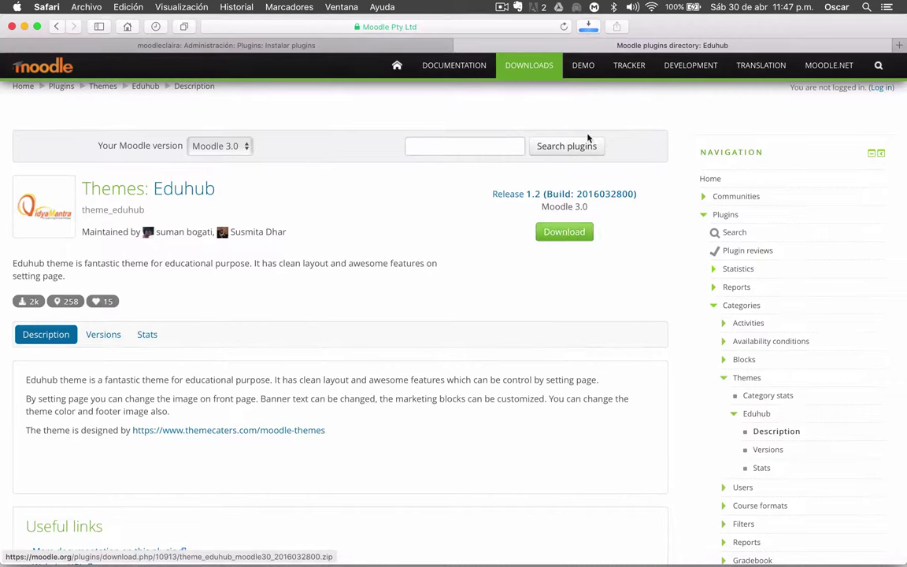
{"action": "left_click", "coordinate": [591, 28]}
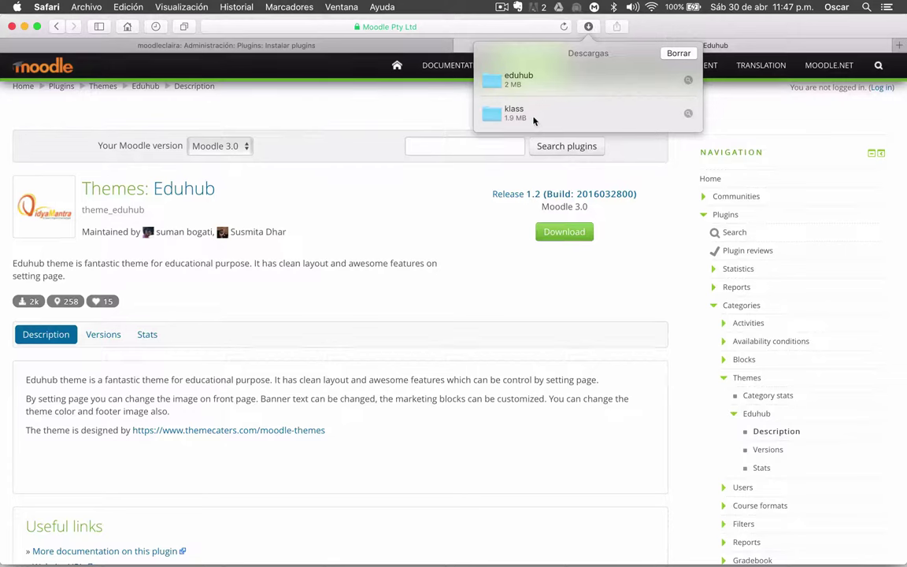
{"action": "left_click", "coordinate": [366, 107]}
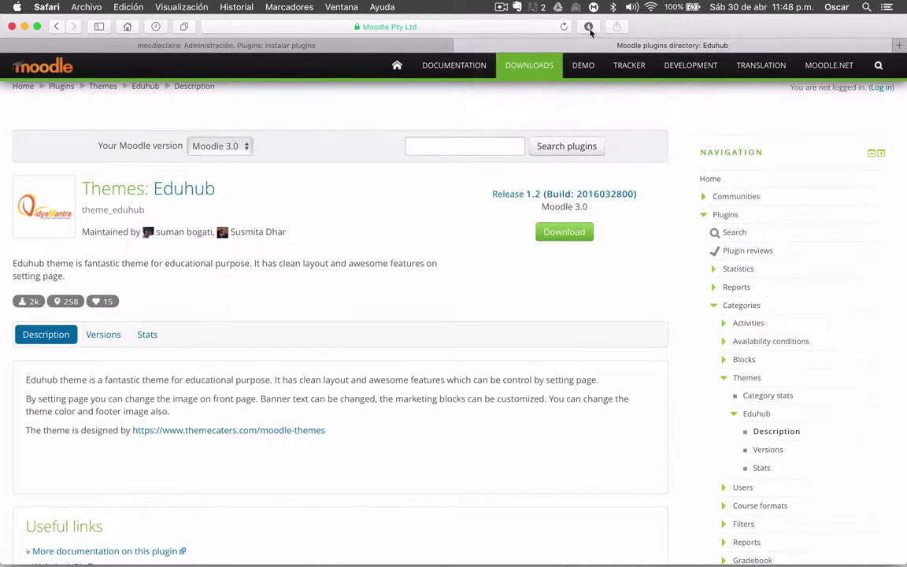
Return to the Instalar plugins tab and reveal the eduhub download in Finder
{"action": "left_click", "coordinate": [353, 48]}
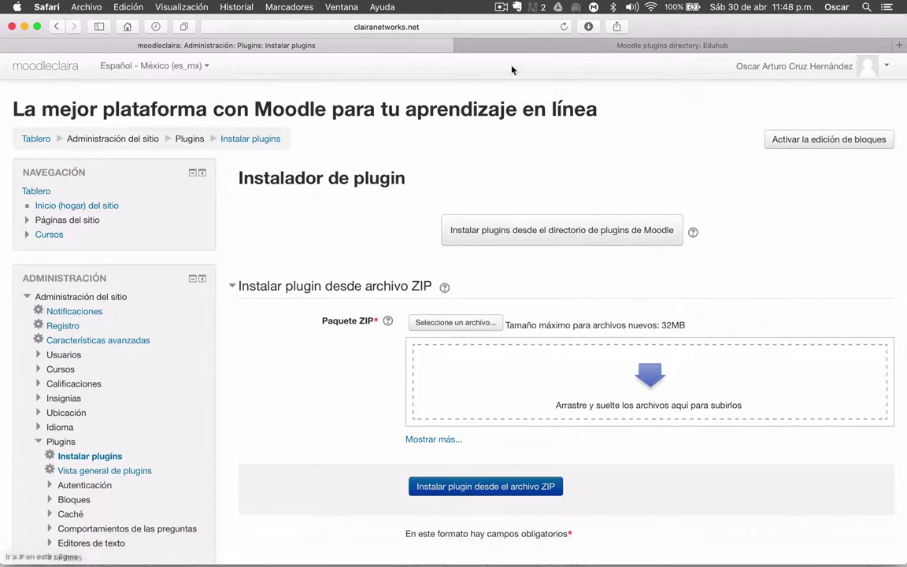
{"action": "left_click", "coordinate": [588, 26]}
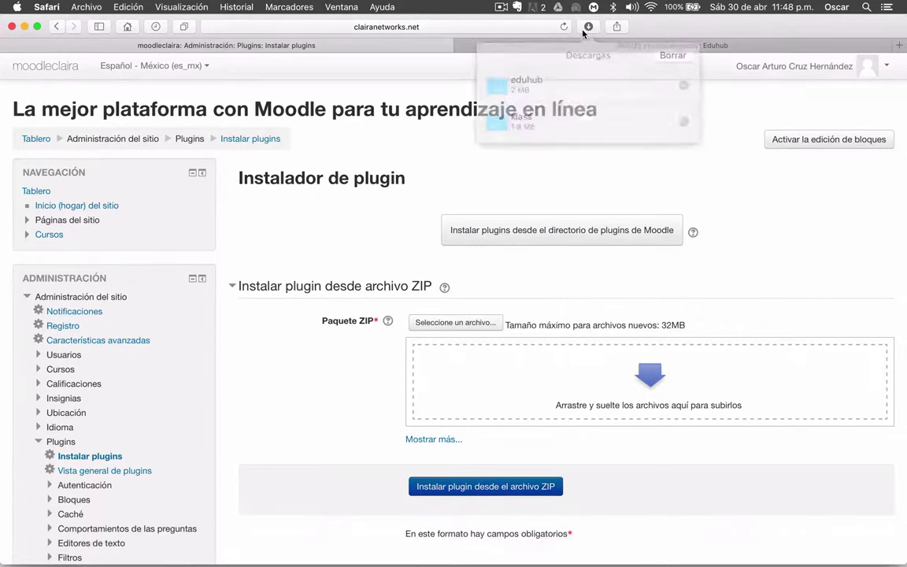
{"action": "right_click", "coordinate": [551, 77]}
{"action": "left_click", "coordinate": [592, 93]}
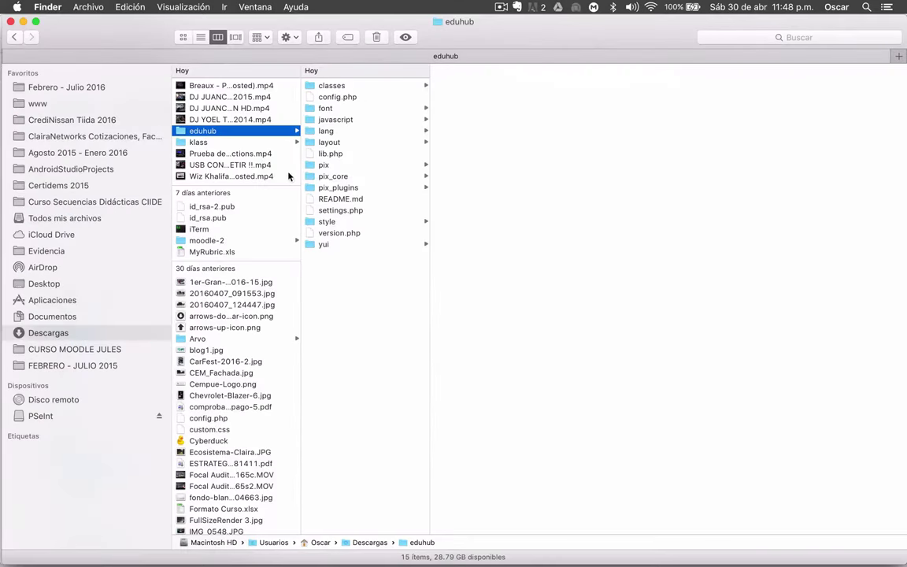
Compress the klass folder into klass.zip in Downloads
{"action": "left_click", "coordinate": [199, 142]}
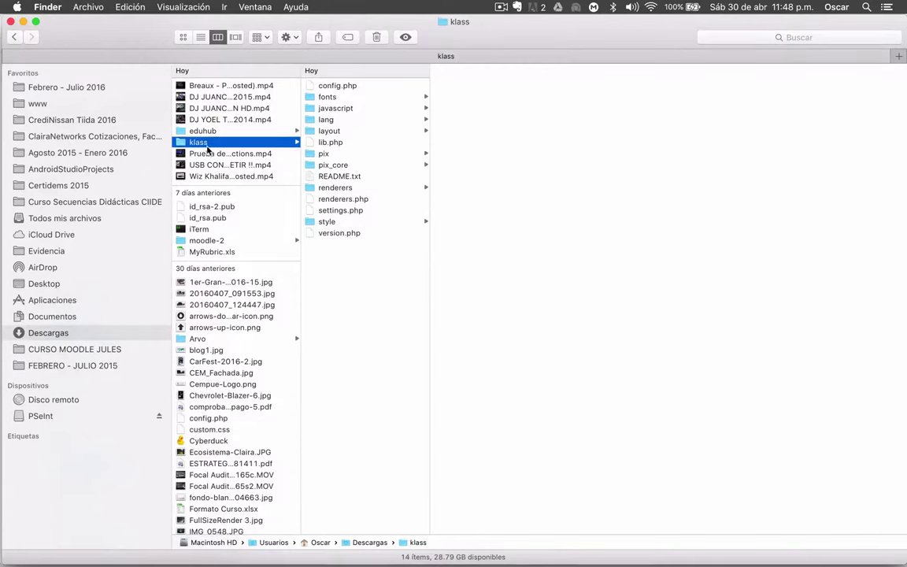
{"action": "right_click", "coordinate": [216, 145]}
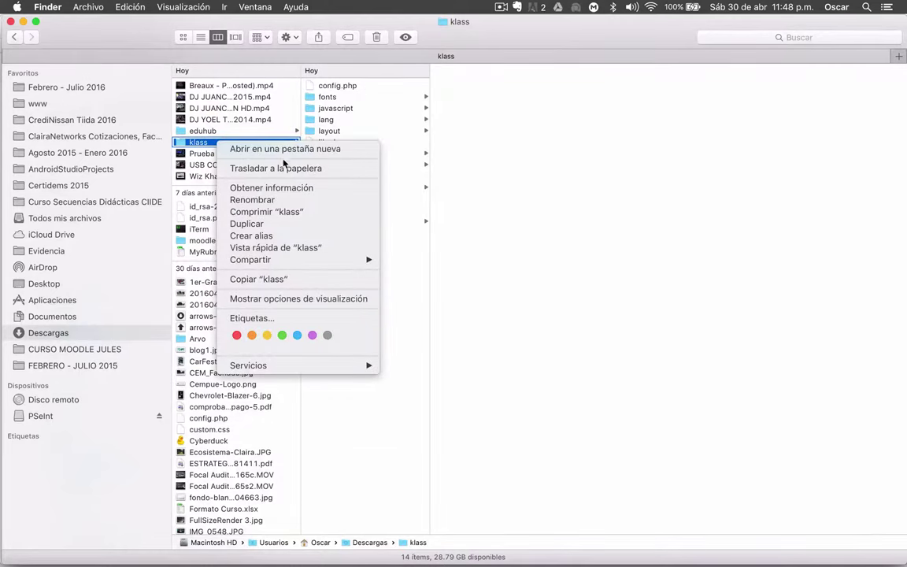
{"action": "left_click", "coordinate": [271, 212]}
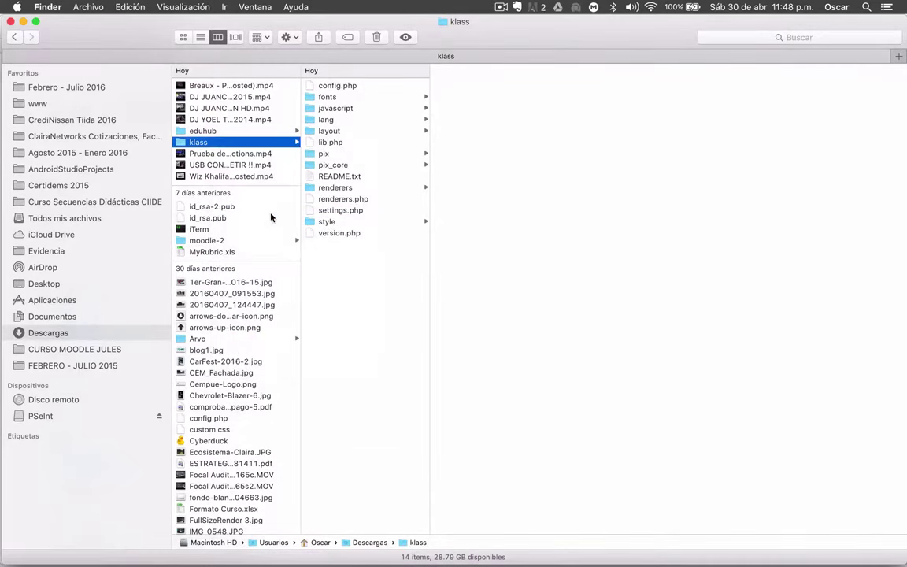
{"action": "left_click", "coordinate": [220, 153]}
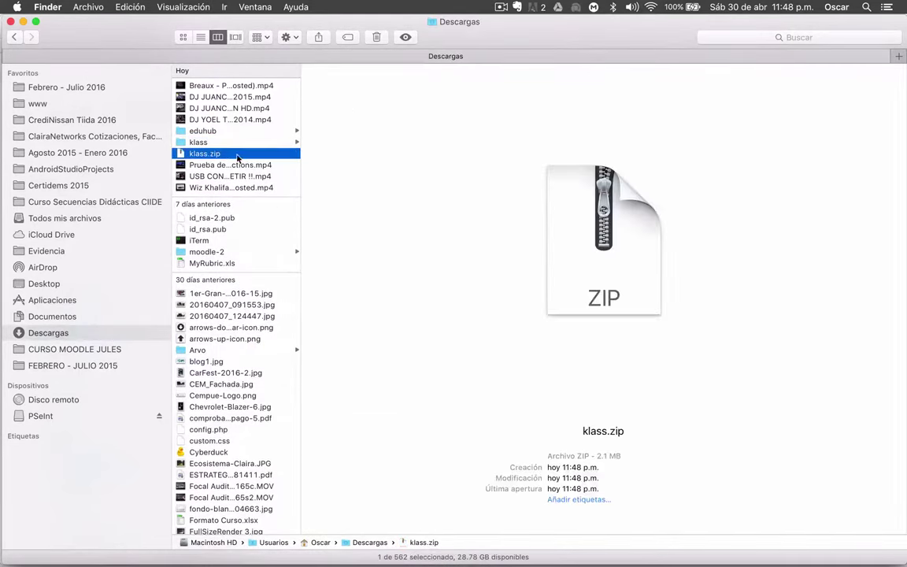
Compress the eduhub folder into eduhub.zip alongside klass.zip
{"action": "left_click", "coordinate": [193, 132]}
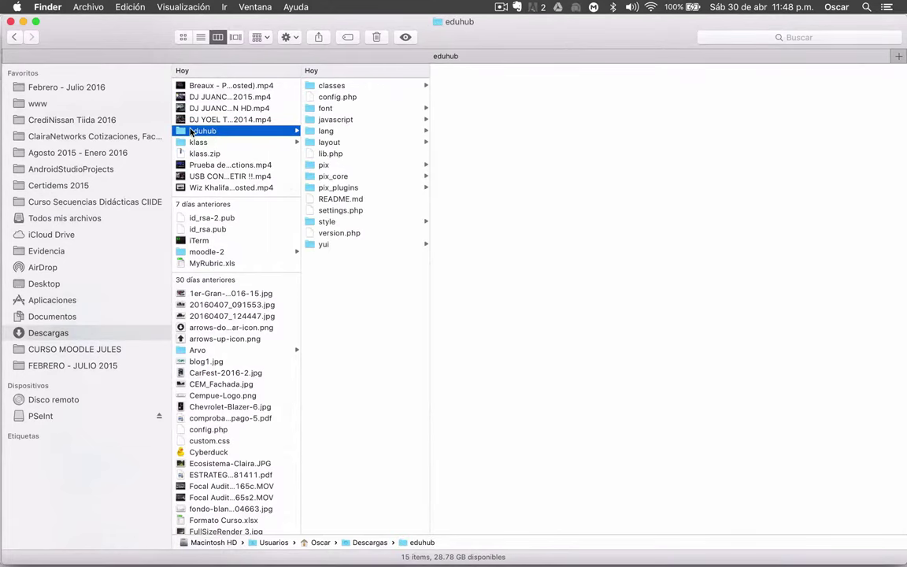
{"action": "right_click", "coordinate": [193, 131]}
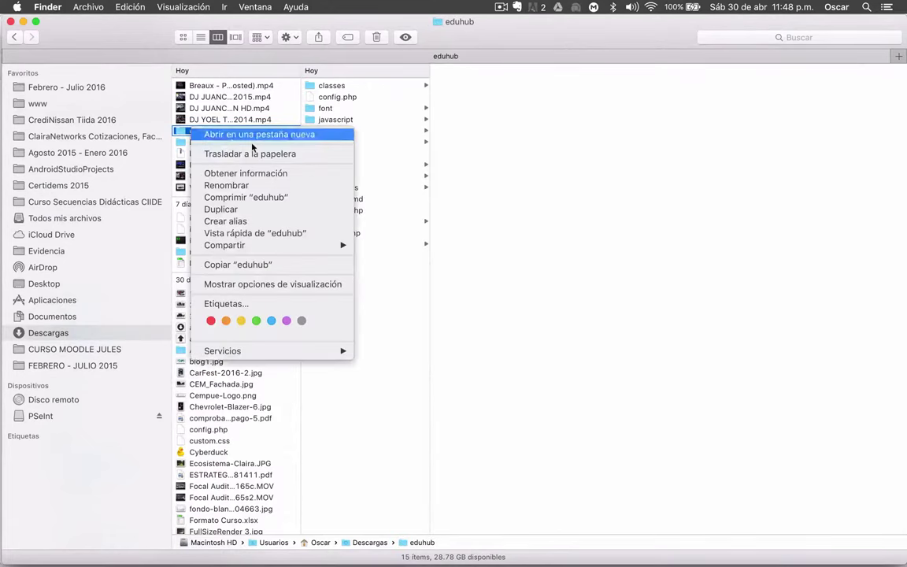
{"action": "left_click", "coordinate": [244, 197]}
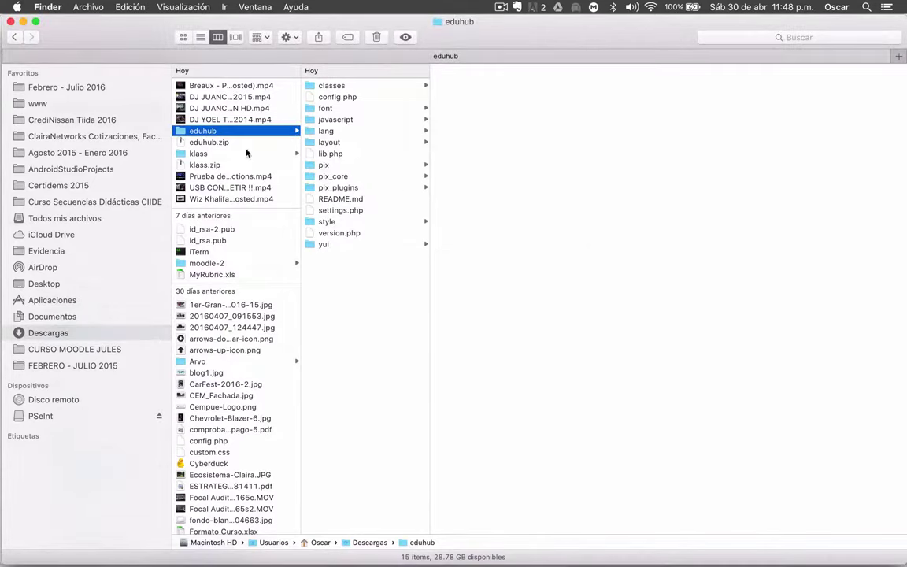
{"action": "left_click", "coordinate": [205, 165]}
Drop klass.zip from Finder into the installer's ZIP package field
{"action": "key", "text": "ctrl+Up"}
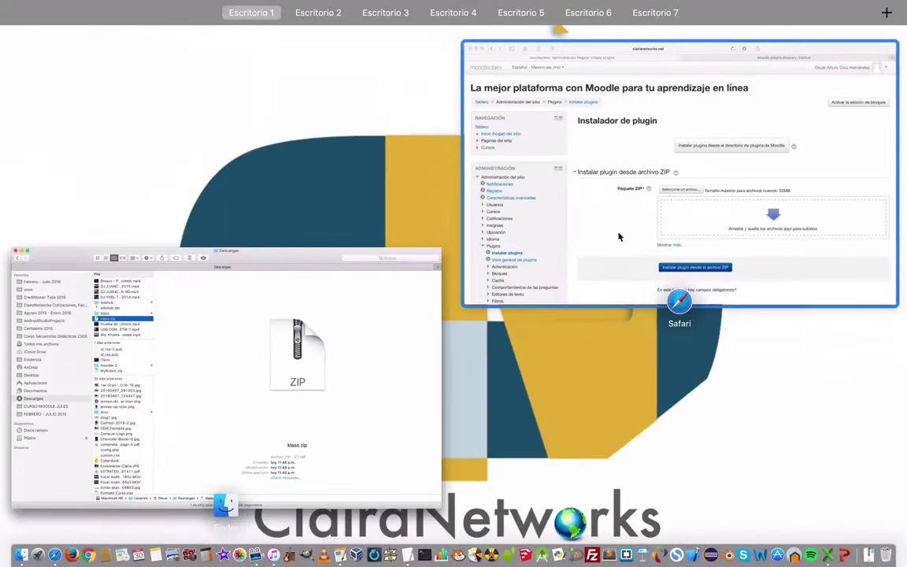
{"action": "left_click", "coordinate": [726, 197]}
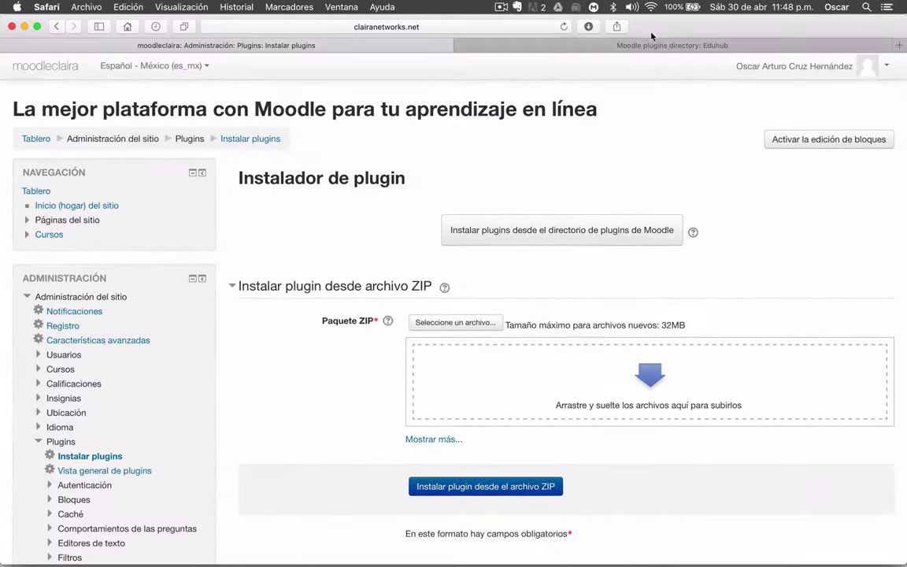
{"action": "left_click_drag", "start_coordinate": [652, 36], "coordinate": [647, 200]}
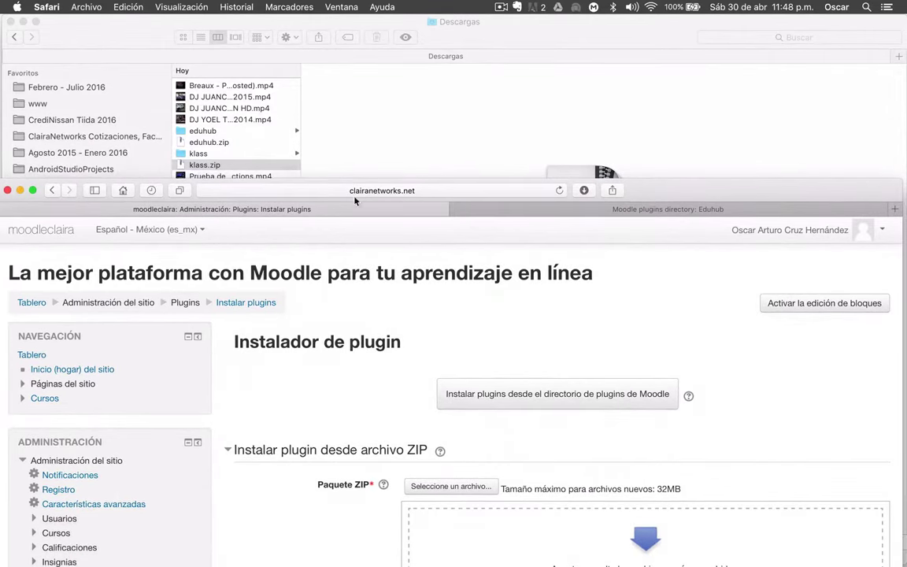
{"action": "left_click_drag", "start_coordinate": [216, 169], "coordinate": [499, 535]}
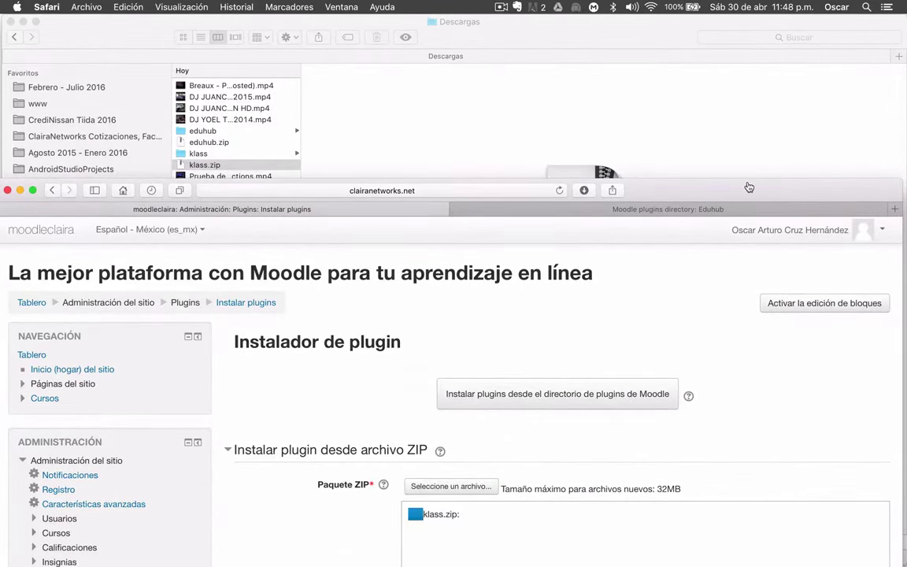
{"action": "left_click_drag", "start_coordinate": [748, 189], "coordinate": [751, 15]}
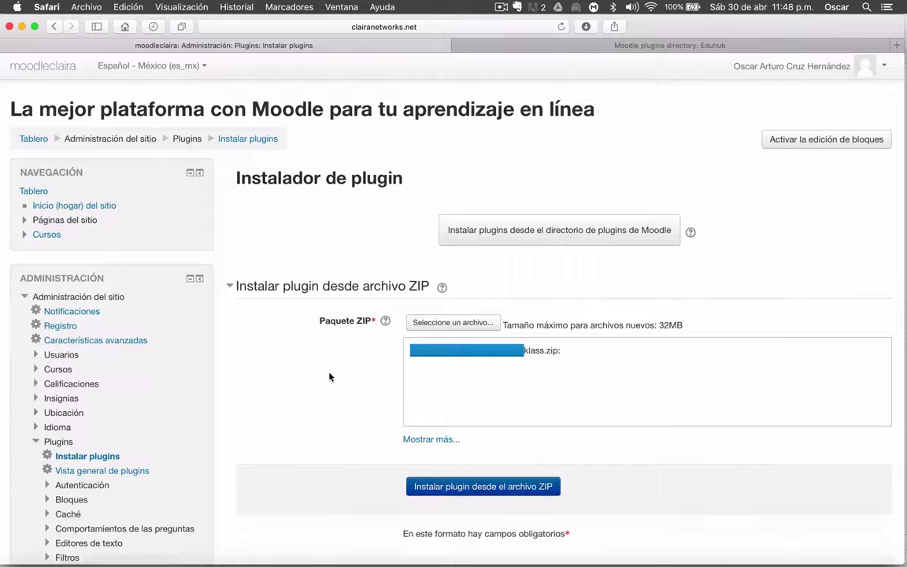
Expand Mostrar más... to reveal the plugin type and root-directory rename fields
{"action": "key", "text": "ctrl+Up"}
{"action": "key", "text": "Escape"}
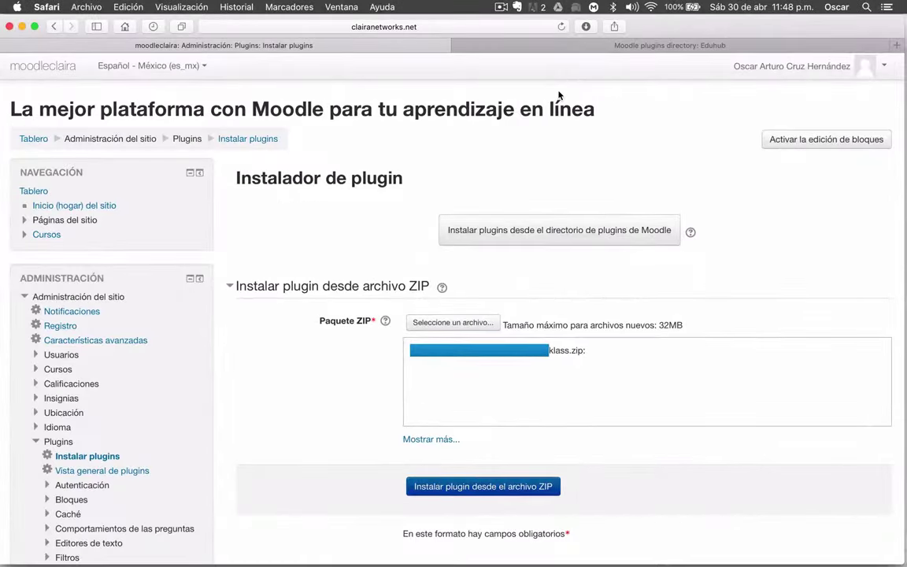
{"action": "key", "text": "ctrl+Up"}
{"action": "left_click", "coordinate": [240, 178]}
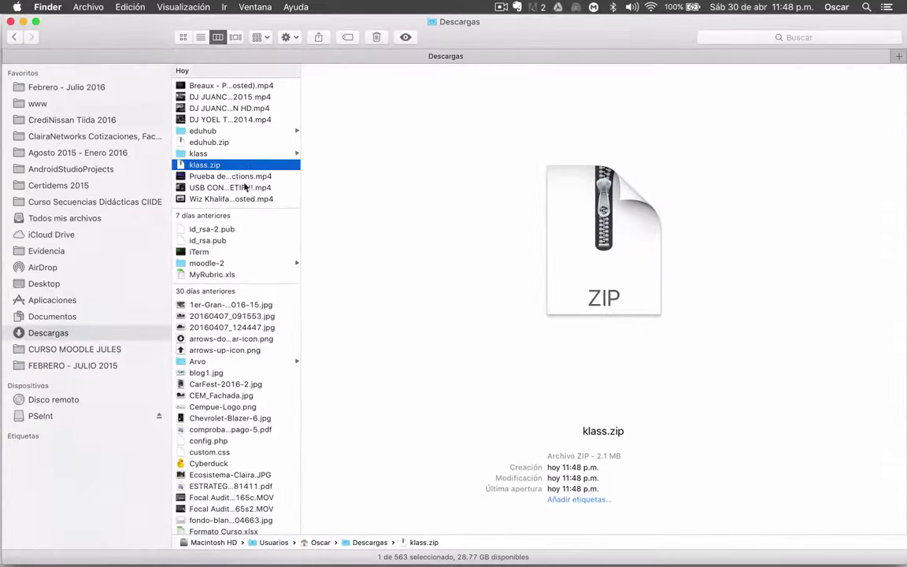
{"action": "key", "text": "ctrl+Up"}
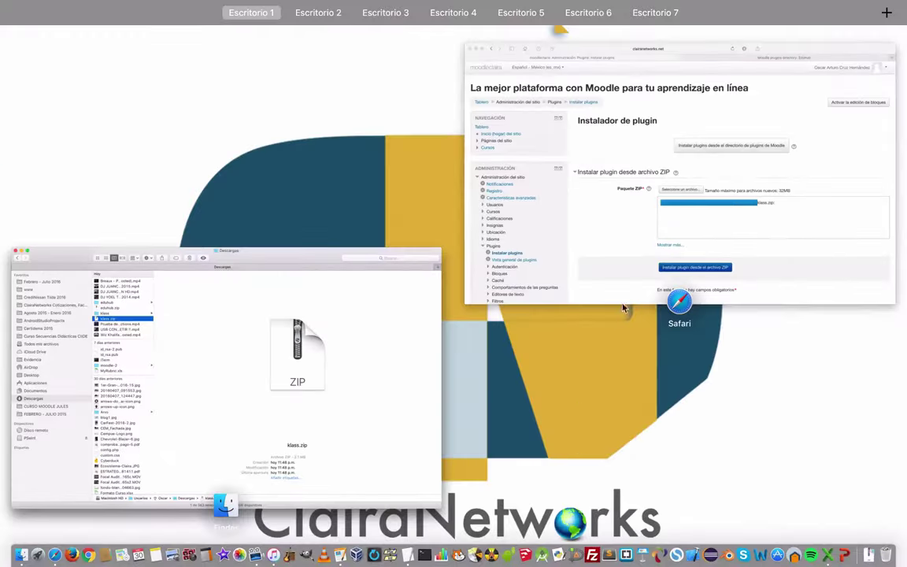
{"action": "left_click", "coordinate": [562, 268]}
{"action": "scroll", "coordinate": [320, 358], "scroll_direction": "down", "scroll_amount": 1}
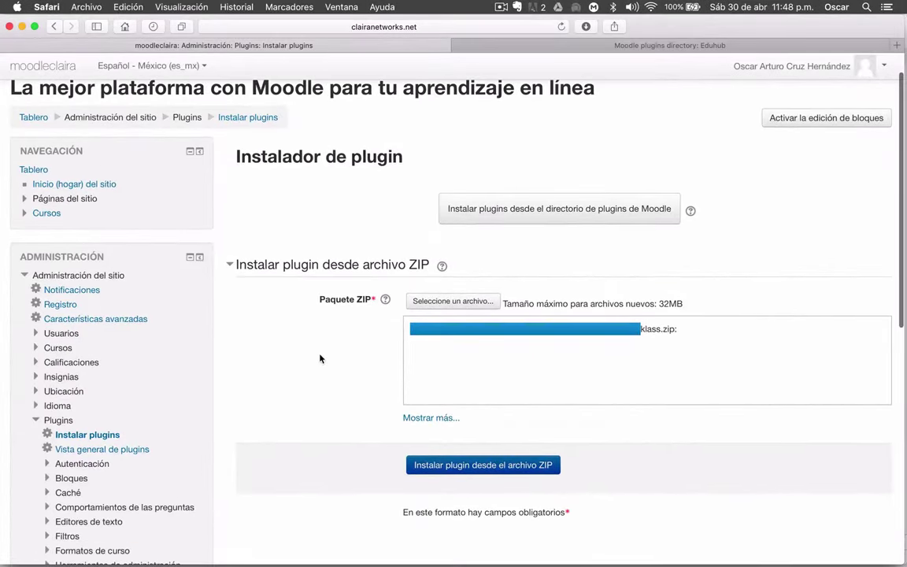
{"action": "left_click", "coordinate": [411, 418]}
{"action": "scroll", "coordinate": [277, 365], "scroll_direction": "down", "scroll_amount": 1}
{"action": "scroll", "coordinate": [277, 365], "scroll_direction": "down", "scroll_amount": 1}
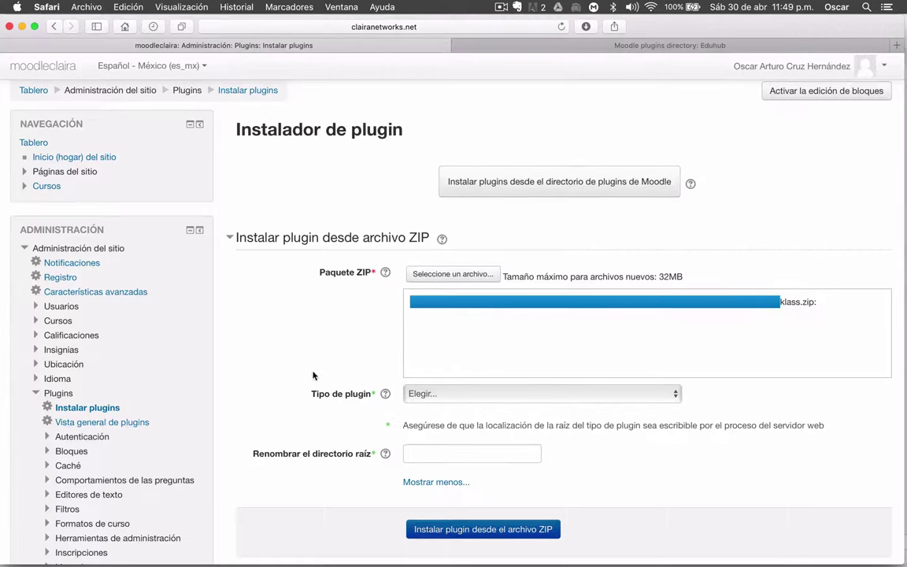
Set the plugin type for klass.zip to Tema (theme) and check the theme folder is writable
{"action": "left_click", "coordinate": [539, 398]}
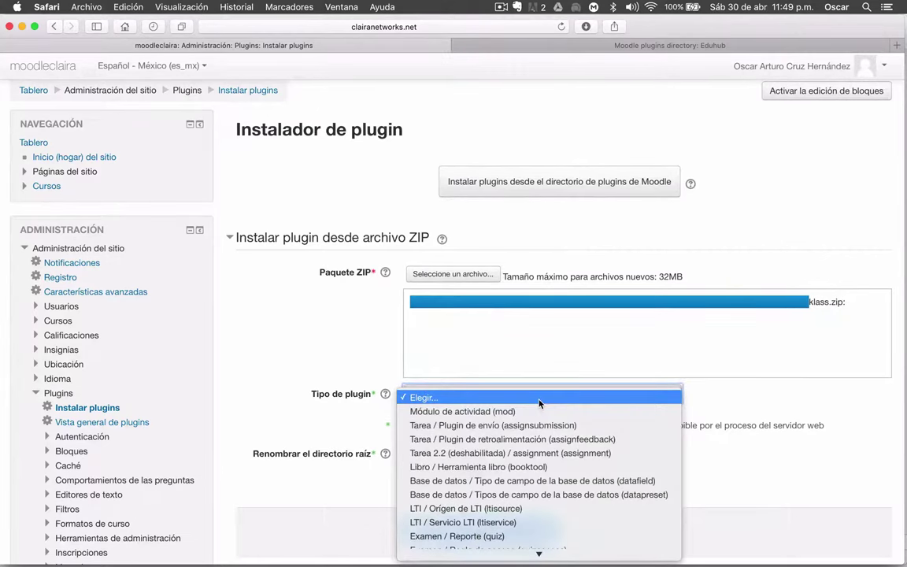
{"action": "scroll", "coordinate": [567, 417], "scroll_direction": "down", "scroll_amount": 2}
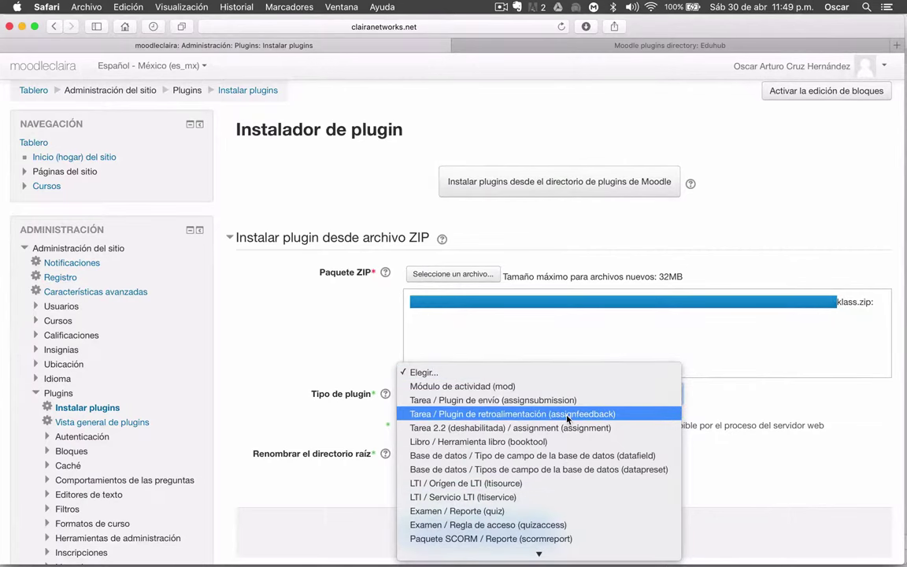
{"action": "scroll", "coordinate": [567, 419], "scroll_direction": "down", "scroll_amount": 5}
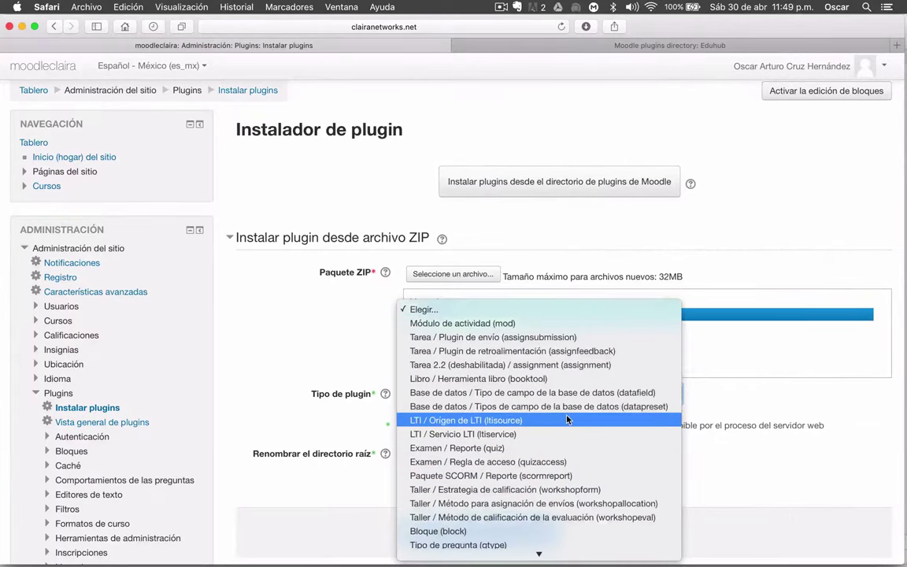
{"action": "scroll", "coordinate": [567, 418], "scroll_direction": "down", "scroll_amount": 8}
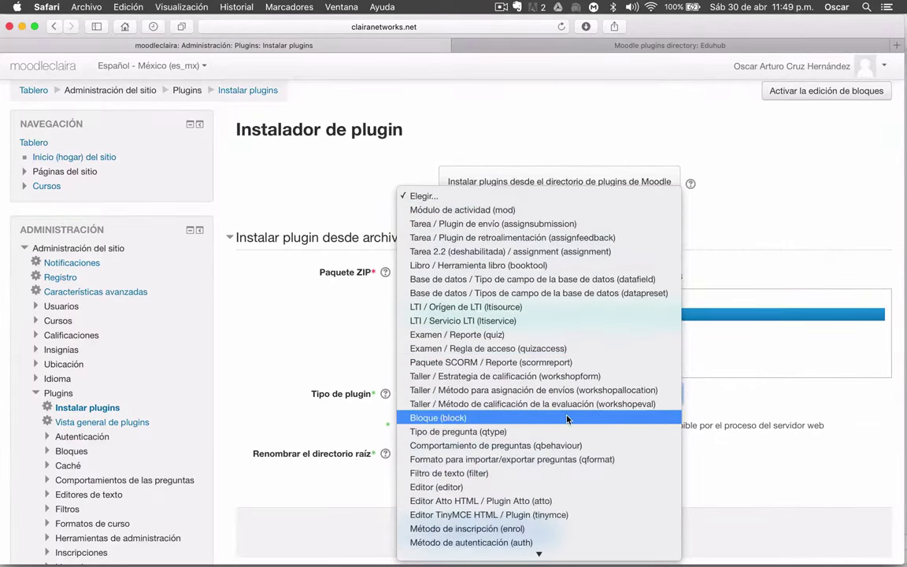
{"action": "scroll", "coordinate": [566, 418], "scroll_direction": "down", "scroll_amount": 8}
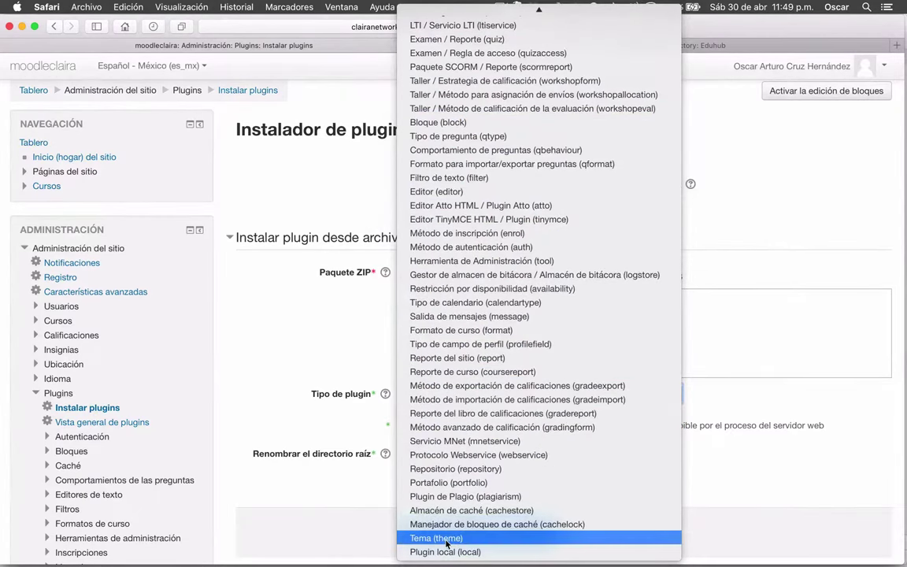
{"action": "left_click", "coordinate": [446, 537]}
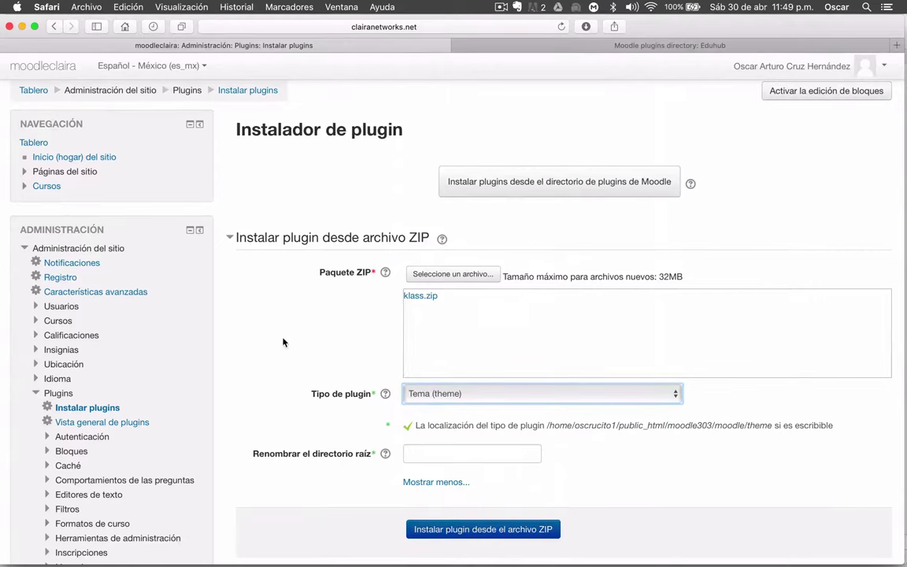
{"action": "scroll", "coordinate": [274, 343], "scroll_direction": "down", "scroll_amount": 5}
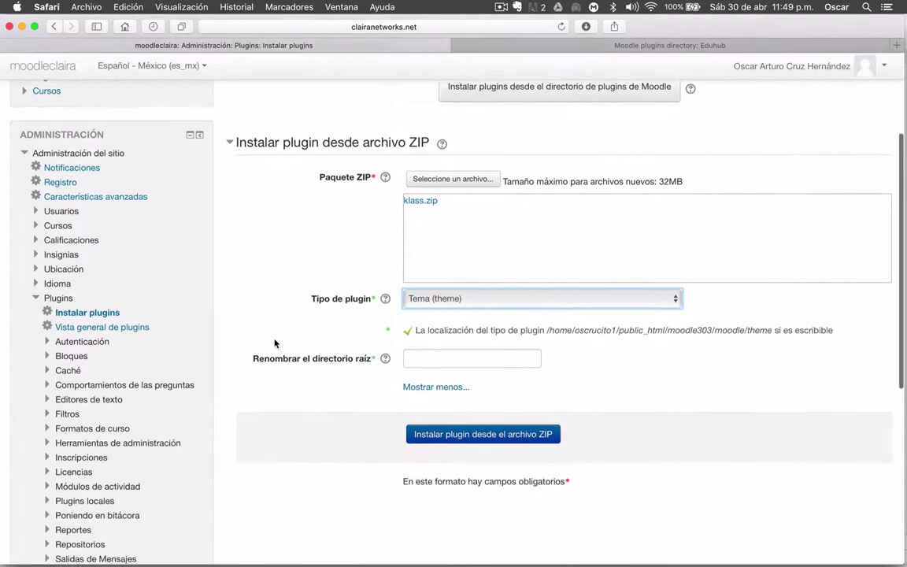
{"action": "scroll", "coordinate": [274, 343], "scroll_direction": "down", "scroll_amount": 1}
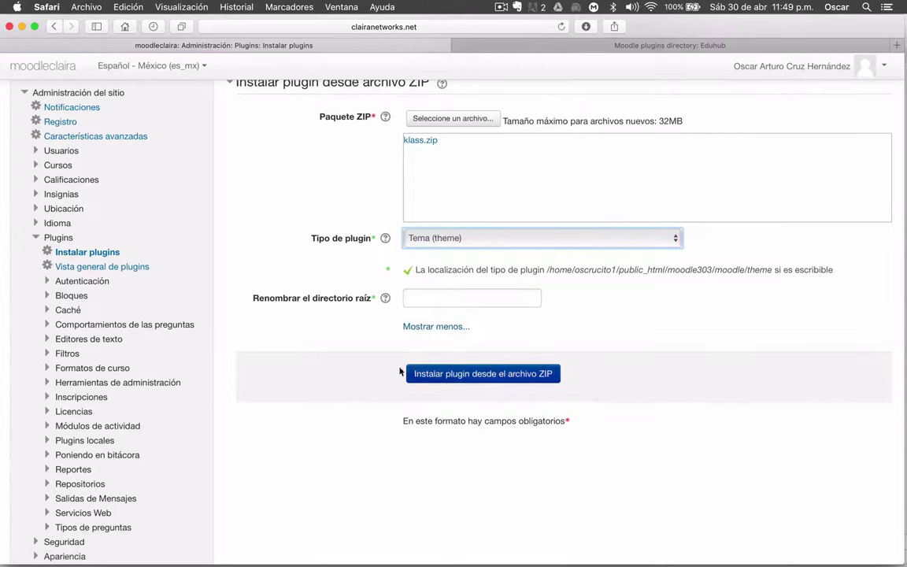
{"action": "scroll", "coordinate": [355, 364], "scroll_direction": "up", "scroll_amount": 5}
{"action": "scroll", "coordinate": [355, 363], "scroll_direction": "down", "scroll_amount": 2}
{"action": "scroll", "coordinate": [355, 364], "scroll_direction": "down", "scroll_amount": 1}
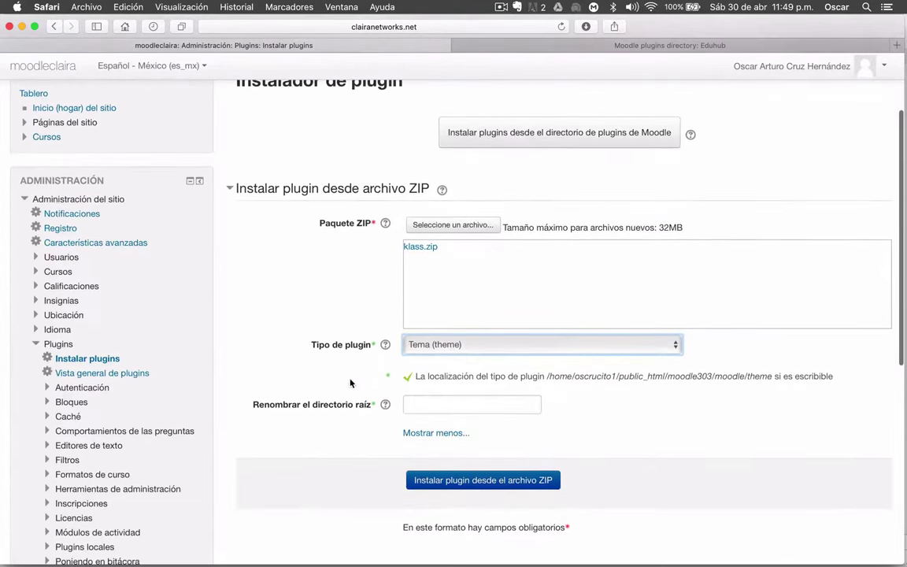
Install klass.zip from the ZIP package and continue past the successful theme_klass validation
{"action": "left_click", "coordinate": [516, 482]}
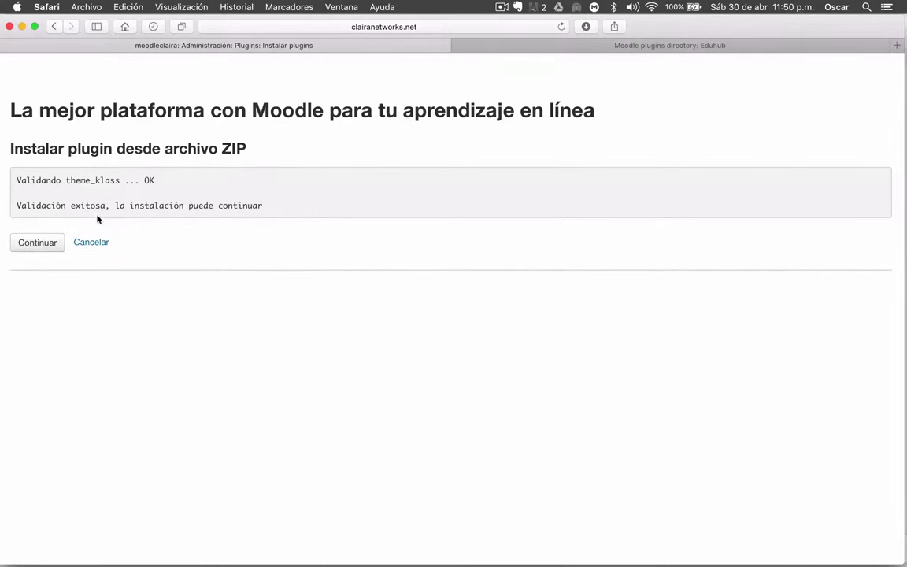
{"action": "left_click", "coordinate": [39, 241]}
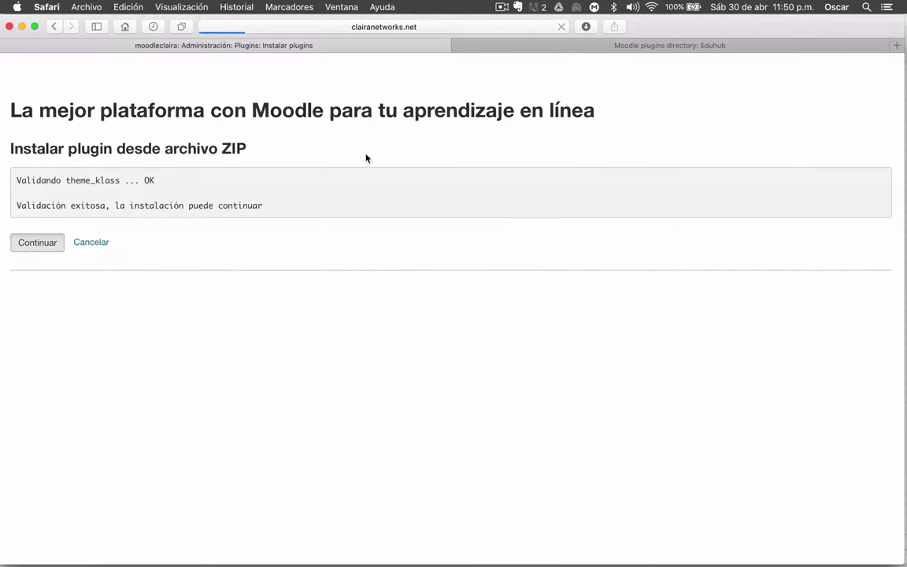
Browse the Eduhub theme page in the plugins directory, reading its description and comments
{"action": "left_click", "coordinate": [693, 49]}
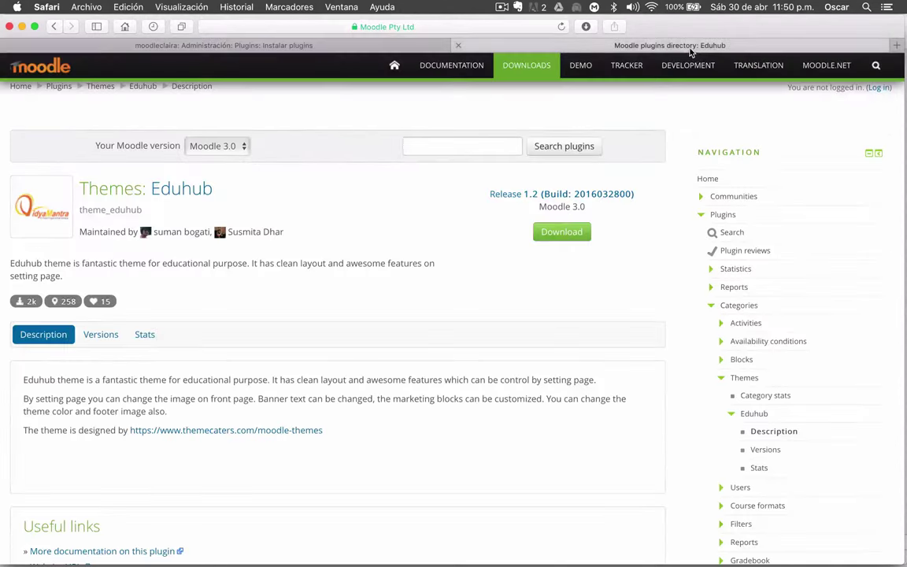
{"action": "scroll", "coordinate": [337, 370], "scroll_direction": "down", "scroll_amount": 5}
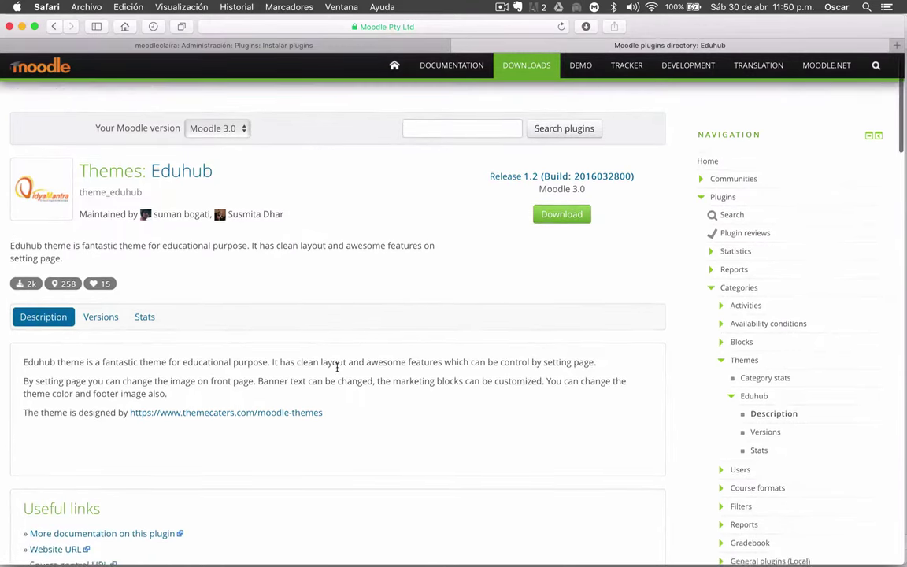
{"action": "scroll", "coordinate": [337, 368], "scroll_direction": "down", "scroll_amount": 4}
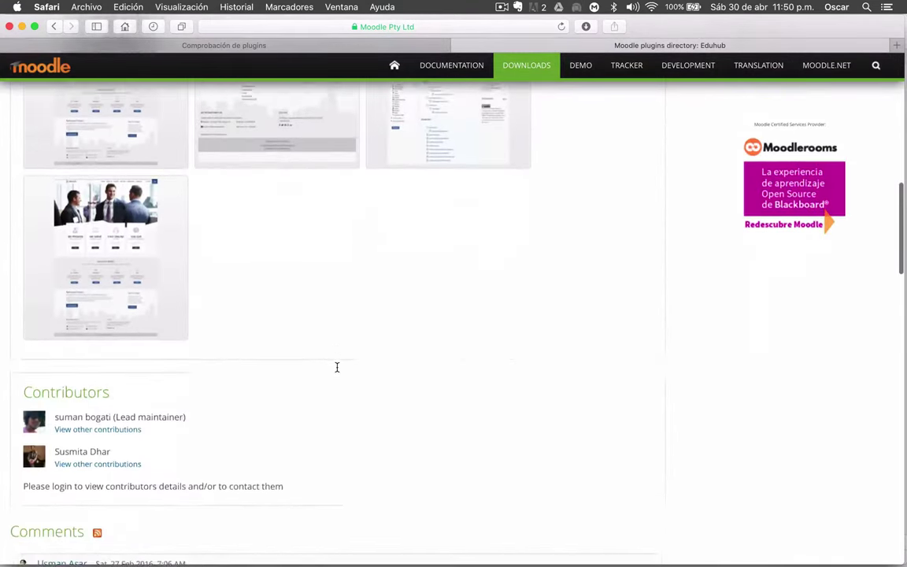
{"action": "scroll", "coordinate": [336, 366], "scroll_direction": "up", "scroll_amount": 9}
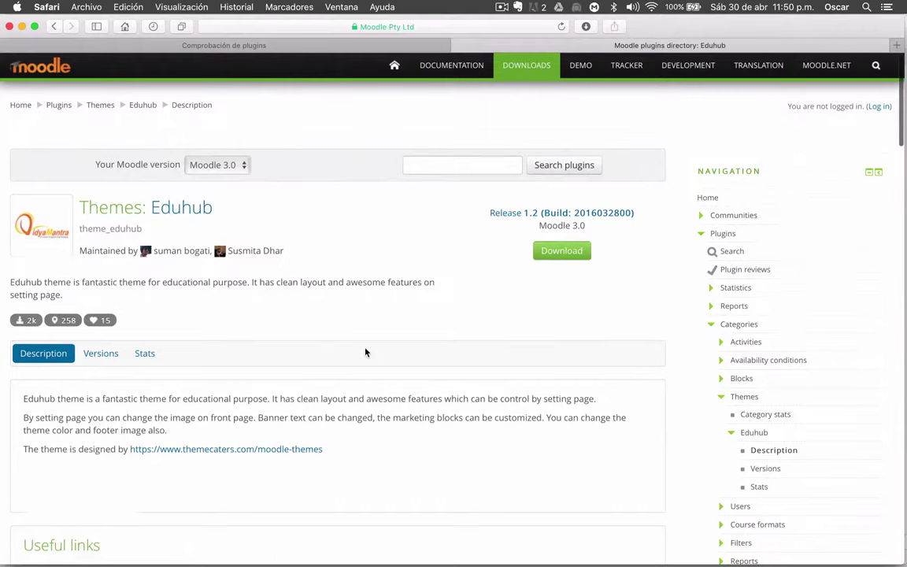
{"action": "scroll", "coordinate": [377, 329], "scroll_direction": "down", "scroll_amount": 15}
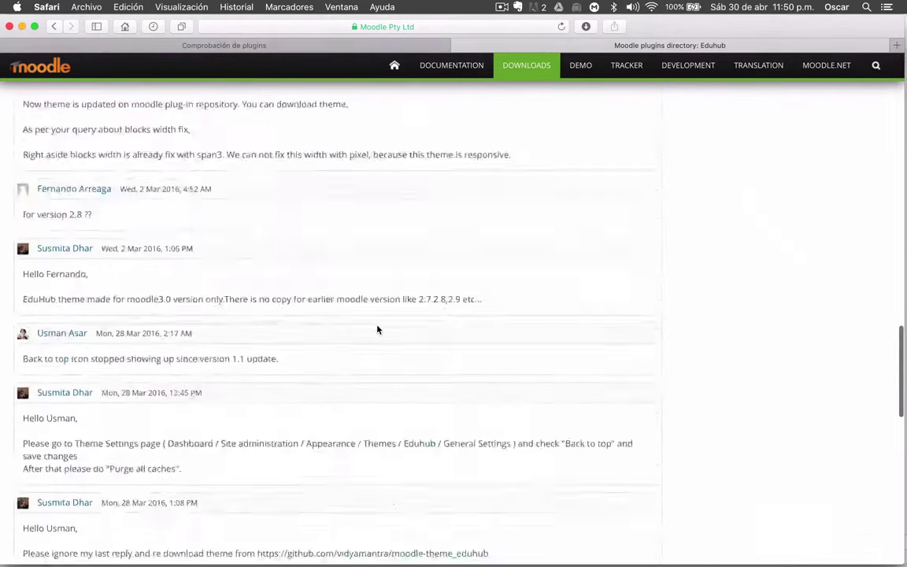
{"action": "scroll", "coordinate": [377, 329], "scroll_direction": "up", "scroll_amount": 15}
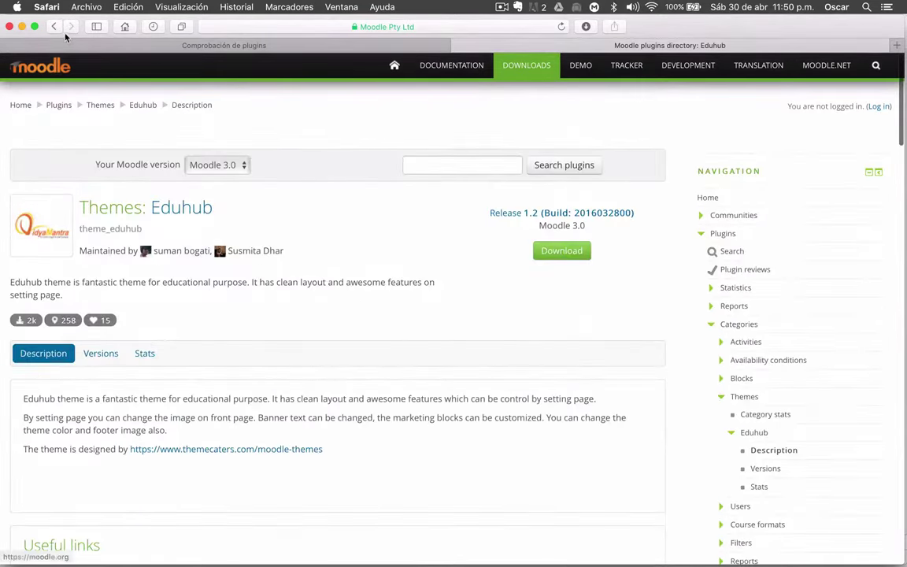
Scroll through the directory's Themes list, then return to the site's Comprobación de plugins page
{"action": "left_click", "coordinate": [54, 25]}
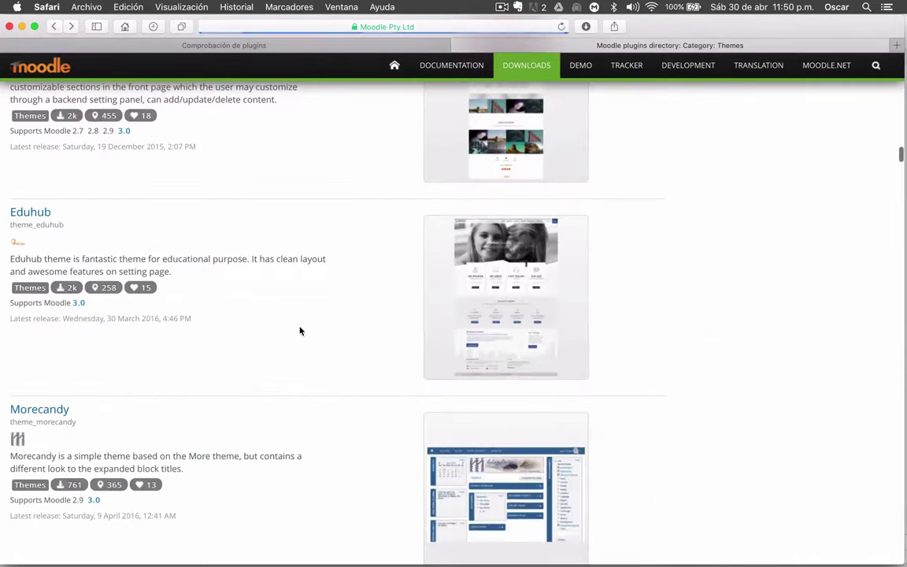
{"action": "scroll", "coordinate": [299, 331], "scroll_direction": "down", "scroll_amount": 4}
{"action": "scroll", "coordinate": [300, 330], "scroll_direction": "up", "scroll_amount": 10}
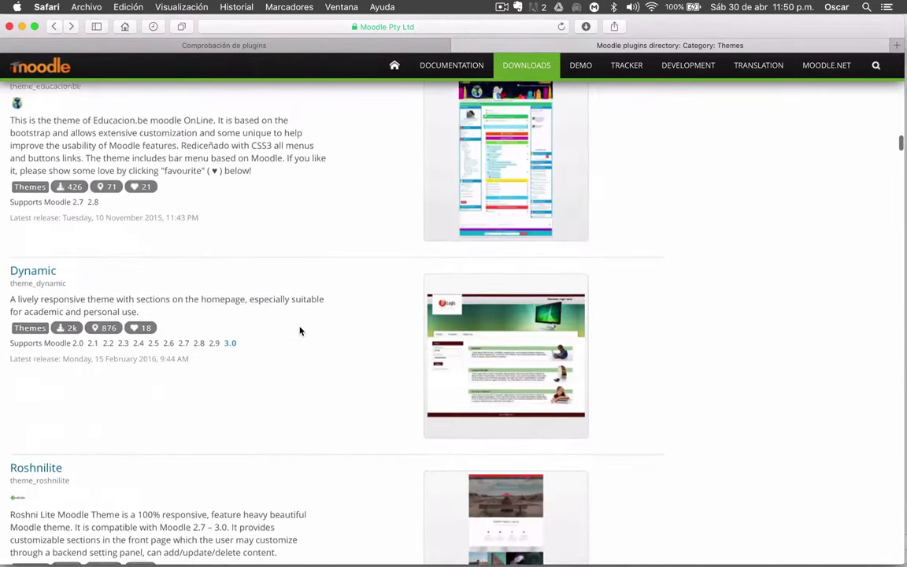
{"action": "scroll", "coordinate": [299, 330], "scroll_direction": "up", "scroll_amount": 15}
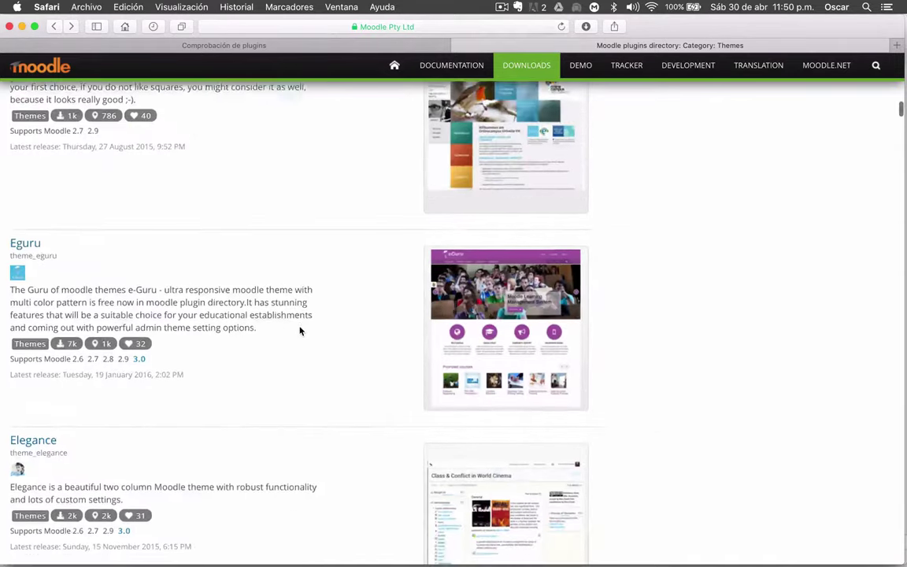
{"action": "scroll", "coordinate": [299, 330], "scroll_direction": "up", "scroll_amount": 5}
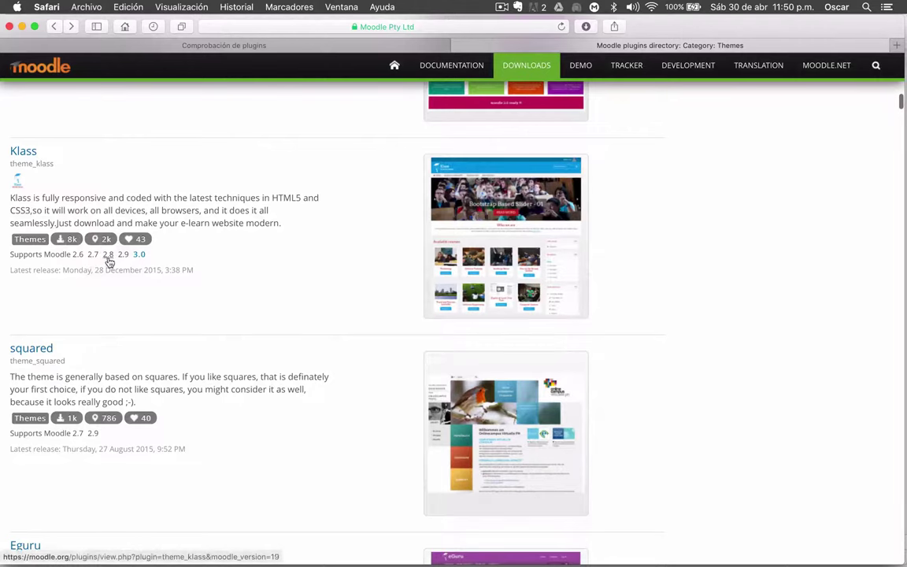
{"action": "scroll", "coordinate": [289, 302], "scroll_direction": "down", "scroll_amount": 10}
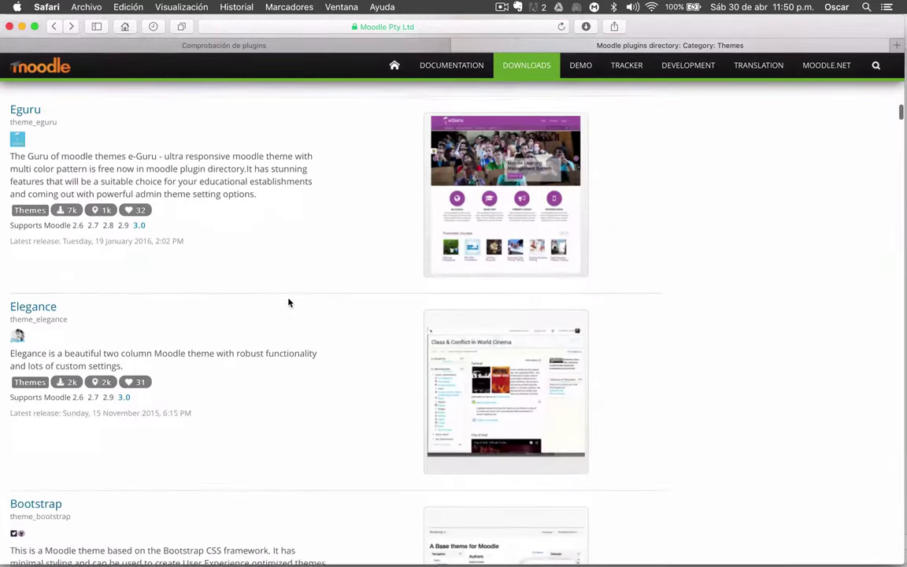
{"action": "scroll", "coordinate": [288, 303], "scroll_direction": "down", "scroll_amount": 15}
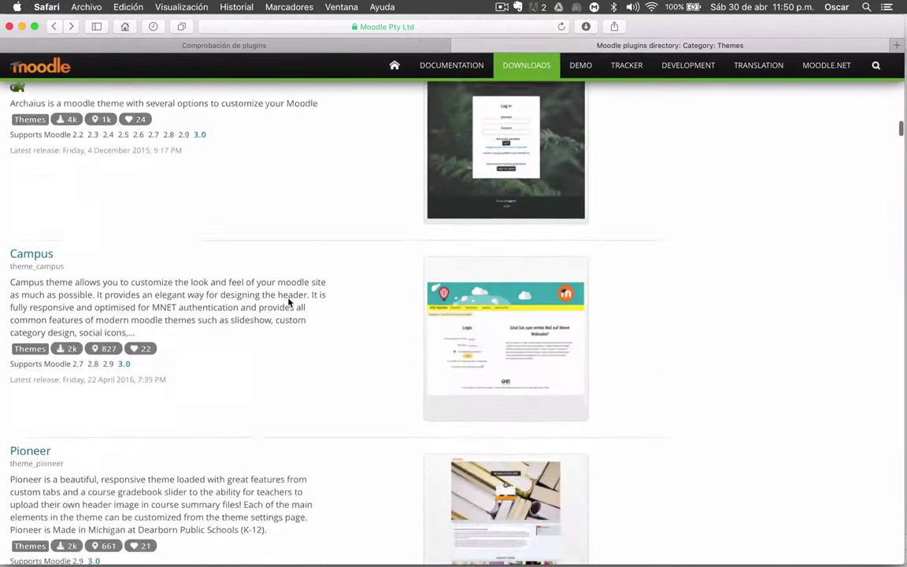
{"action": "scroll", "coordinate": [288, 303], "scroll_direction": "down", "scroll_amount": 16}
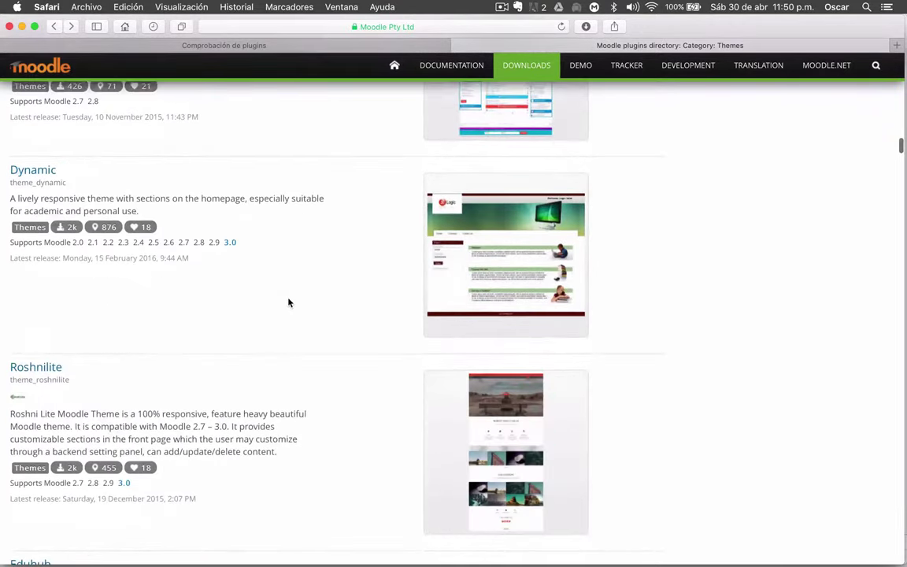
{"action": "scroll", "coordinate": [288, 303], "scroll_direction": "down", "scroll_amount": 7}
{"action": "scroll", "coordinate": [289, 302], "scroll_direction": "up", "scroll_amount": 4}
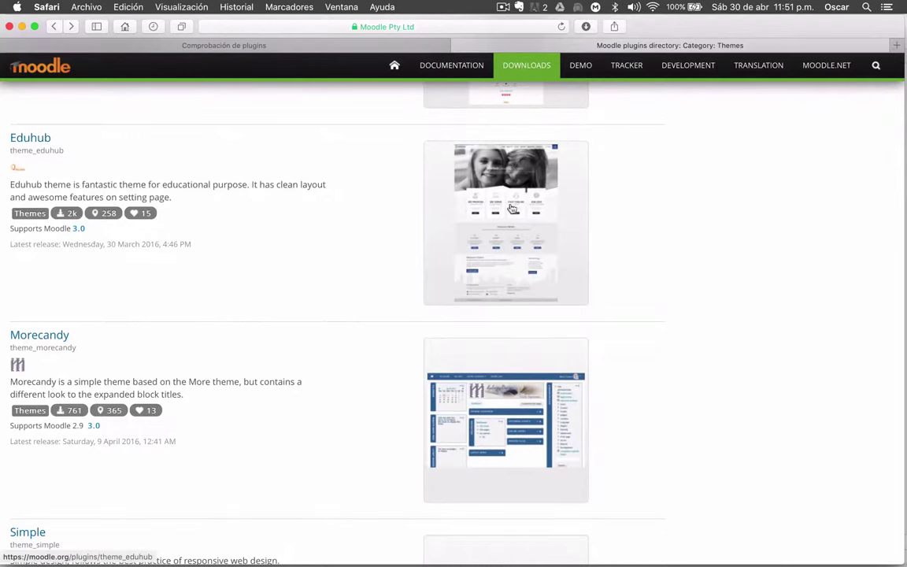
{"action": "left_click", "coordinate": [299, 47]}
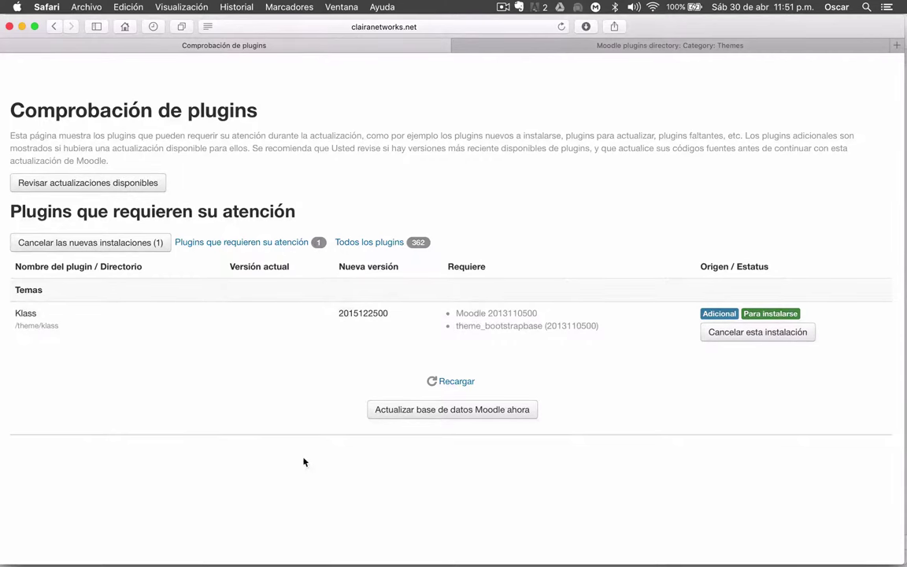
Run Actualizar base de datos Moodle ahora to install theme_klass
{"action": "left_click", "coordinate": [459, 415]}
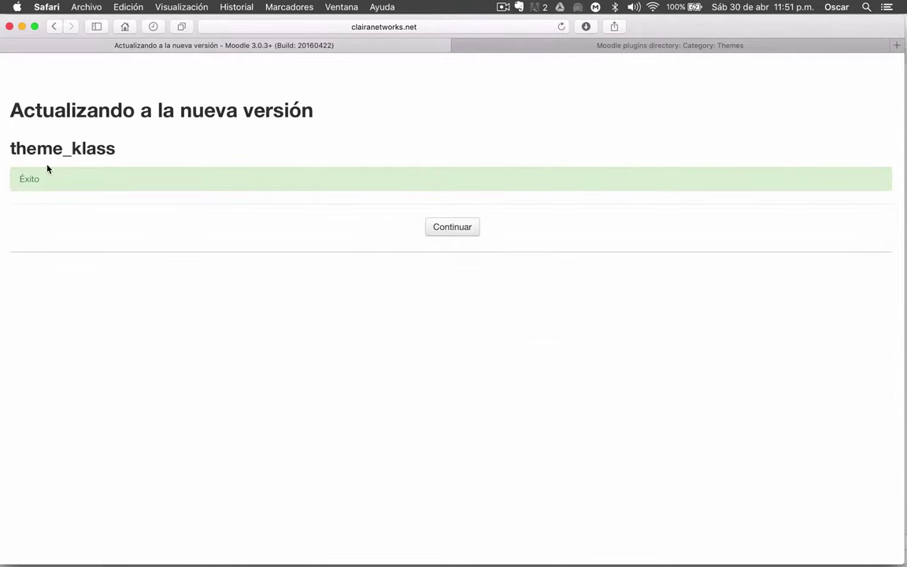
{"action": "left_click", "coordinate": [453, 228]}
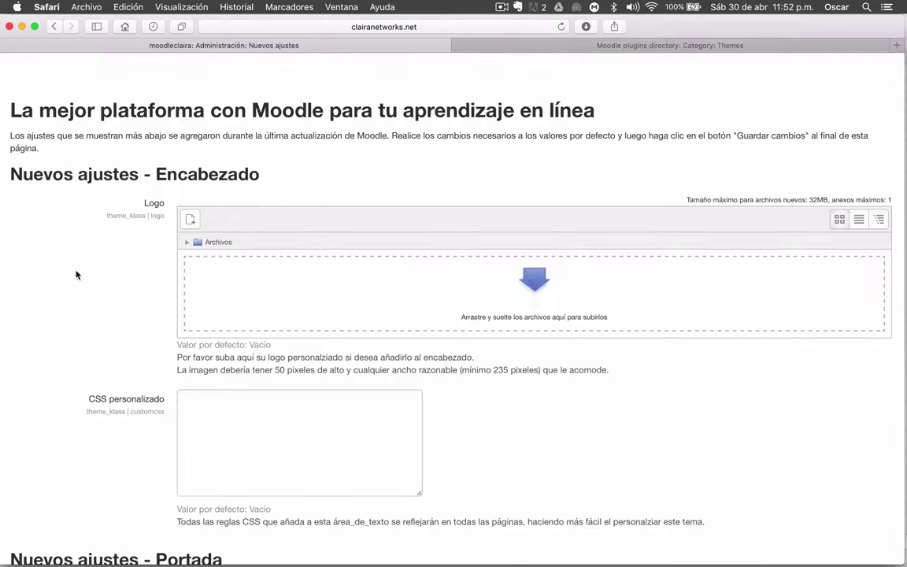
{"action": "scroll", "coordinate": [77, 273], "scroll_direction": "down", "scroll_amount": 1}
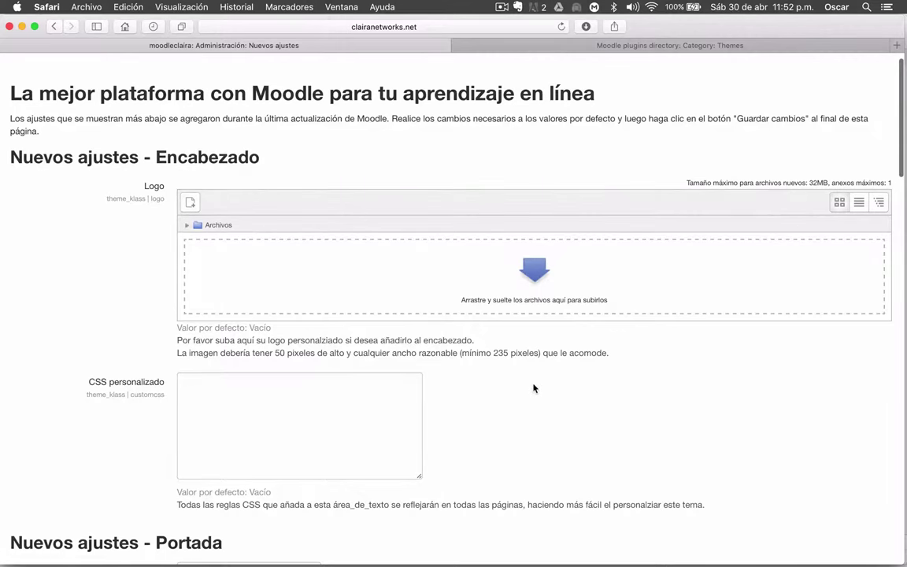
{"action": "scroll", "coordinate": [533, 388], "scroll_direction": "down", "scroll_amount": 3}
{"action": "scroll", "coordinate": [533, 388], "scroll_direction": "down", "scroll_amount": 1}
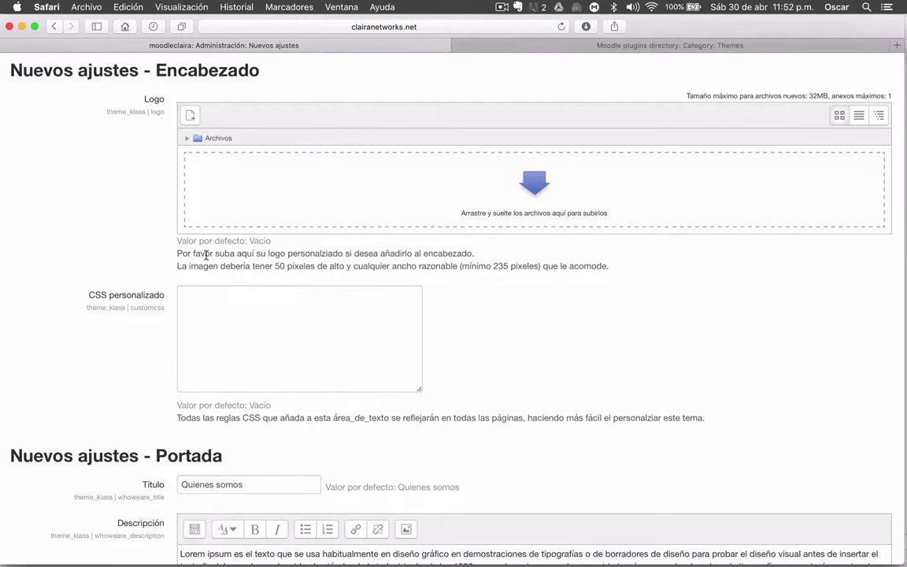
{"action": "left_click_drag", "start_coordinate": [275, 252], "coordinate": [392, 266]}
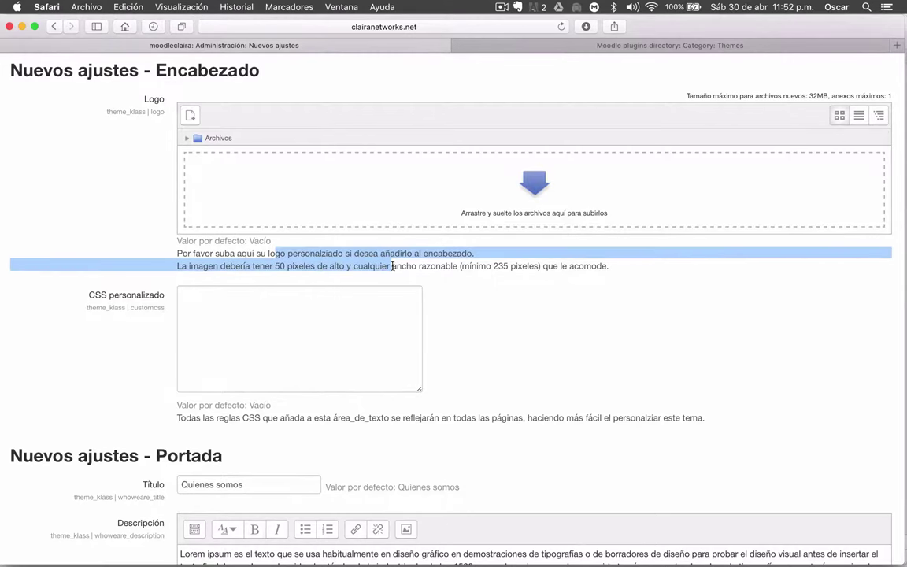
{"action": "left_click", "coordinate": [392, 266]}
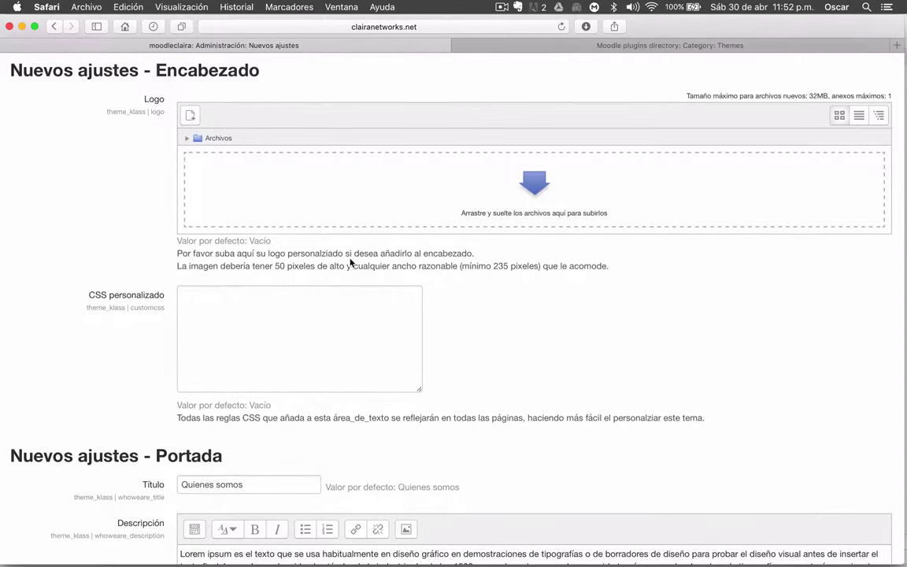
{"action": "scroll", "coordinate": [177, 231], "scroll_direction": "down", "scroll_amount": 1}
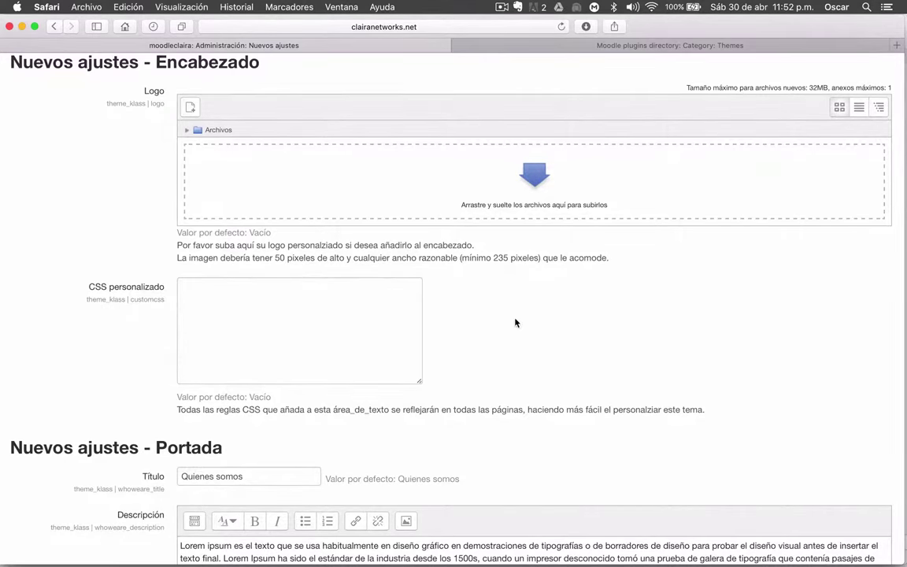
{"action": "scroll", "coordinate": [516, 321], "scroll_direction": "down", "scroll_amount": 2}
{"action": "scroll", "coordinate": [103, 284], "scroll_direction": "down", "scroll_amount": 1}
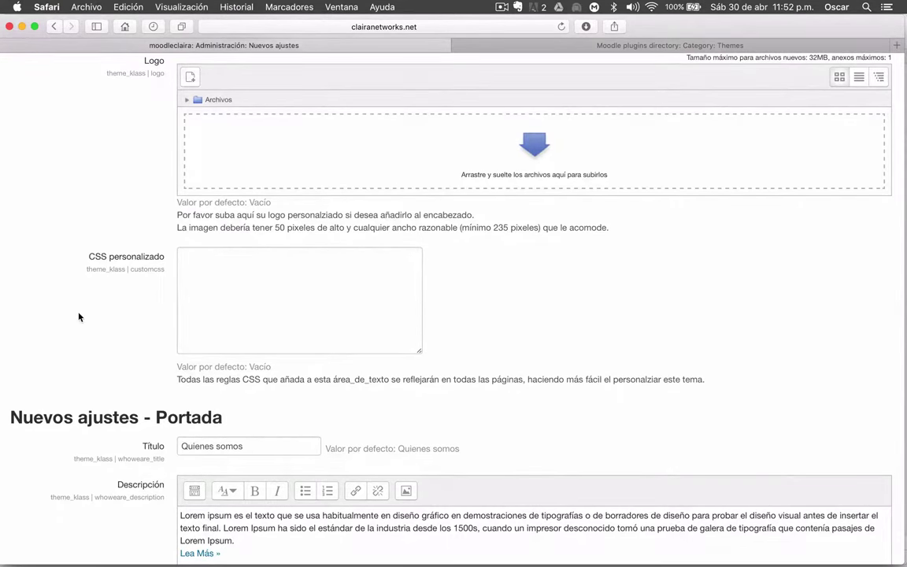
{"action": "scroll", "coordinate": [78, 317], "scroll_direction": "down", "scroll_amount": 5}
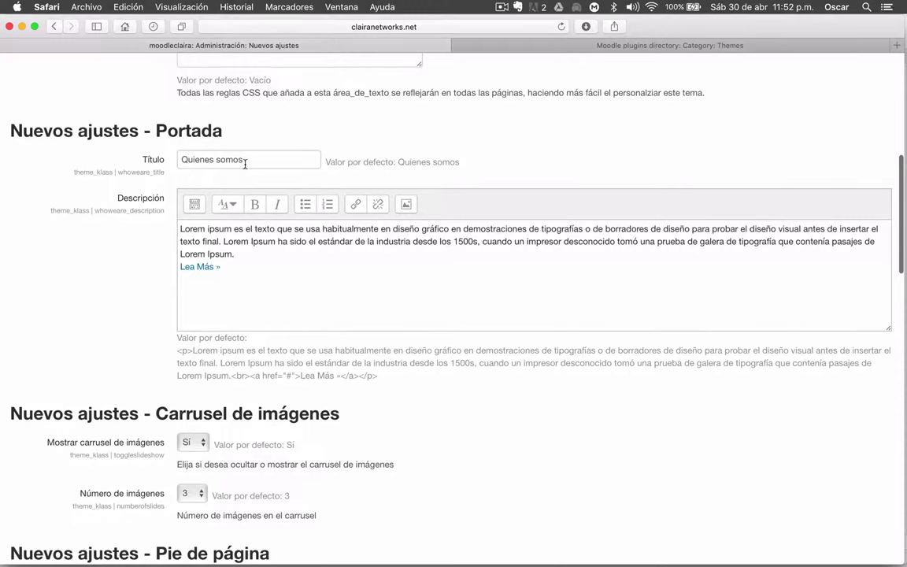
Keep the Klass carousel's Número de imágenes at 3
{"action": "scroll", "coordinate": [115, 281], "scroll_direction": "down", "scroll_amount": 7}
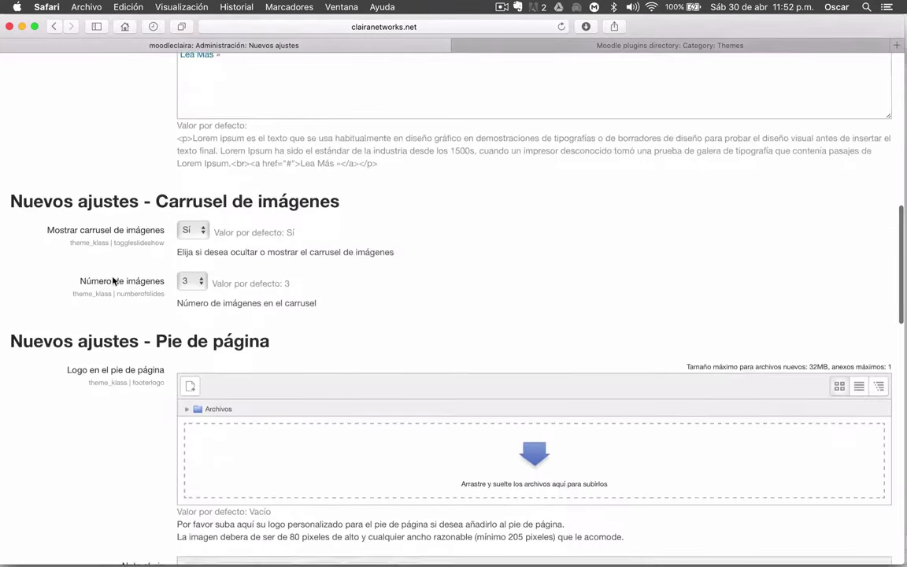
{"action": "scroll", "coordinate": [113, 281], "scroll_direction": "up", "scroll_amount": 2}
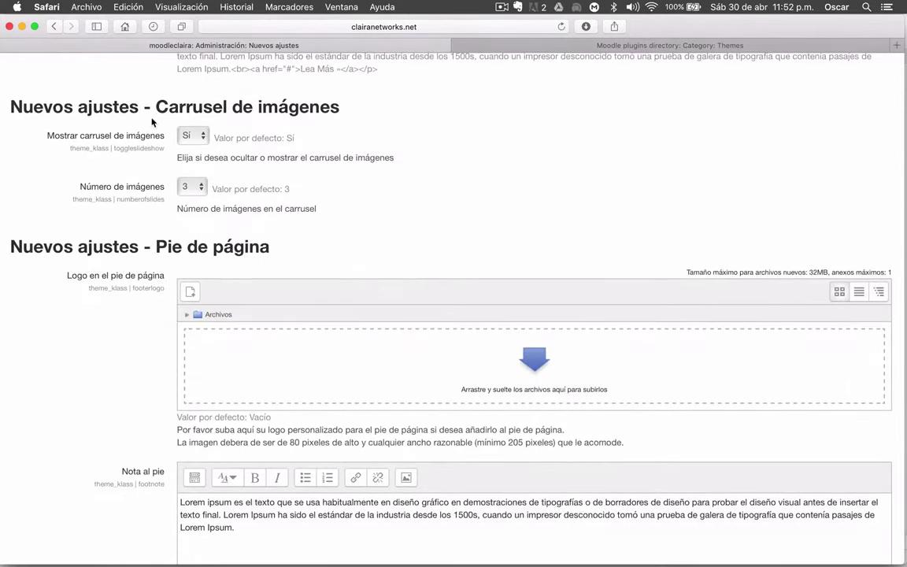
{"action": "left_click", "coordinate": [197, 188]}
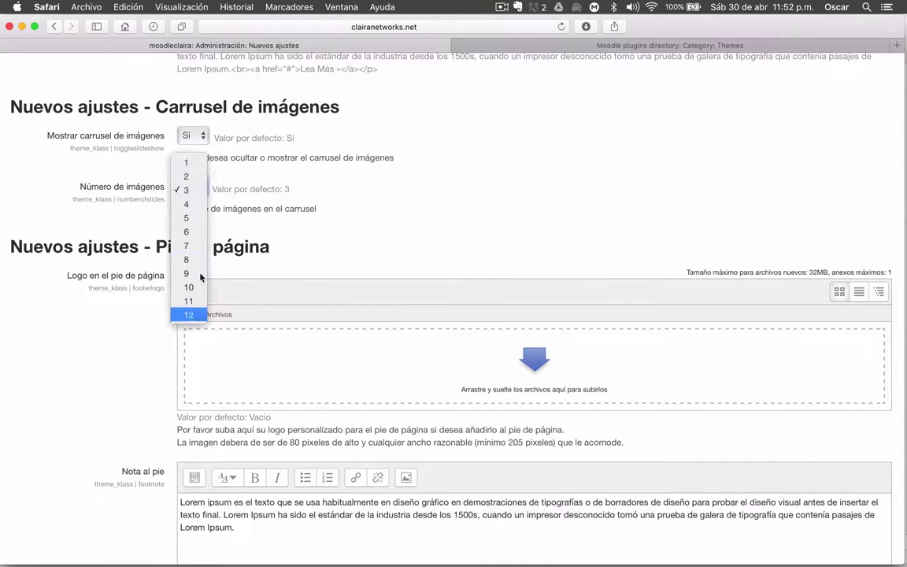
{"action": "left_click", "coordinate": [366, 229]}
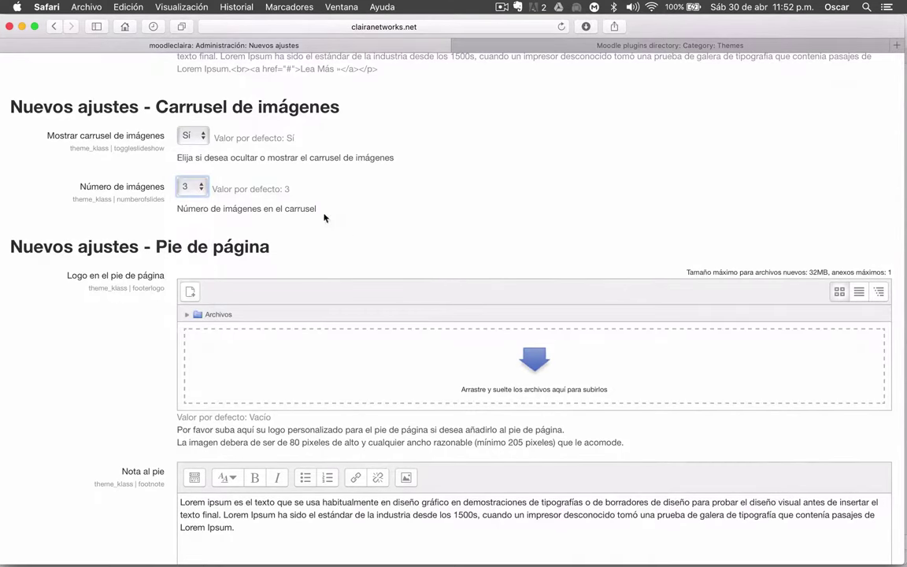
Save the Klass header, front-page and footer settings with Guardar cambios
{"action": "scroll", "coordinate": [51, 287], "scroll_direction": "down", "scroll_amount": 3}
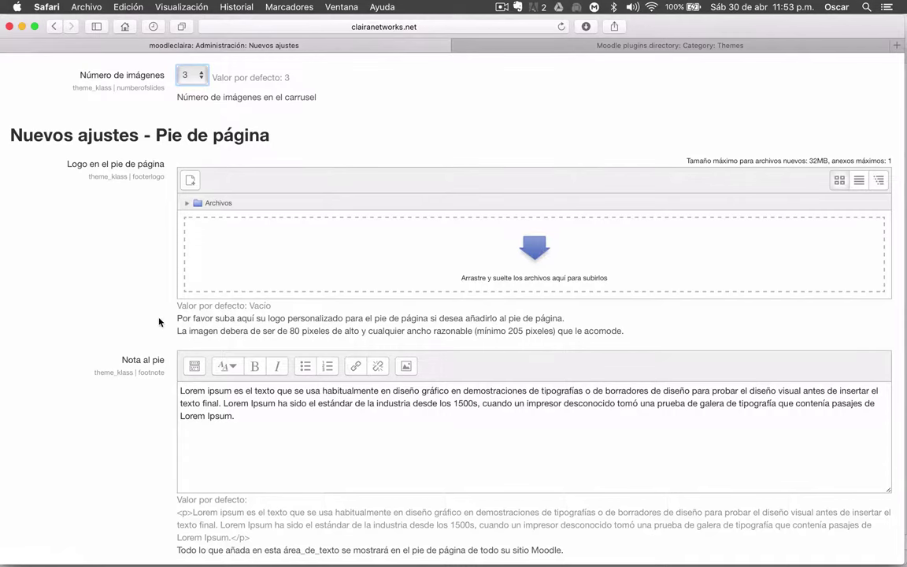
{"action": "scroll", "coordinate": [159, 322], "scroll_direction": "down", "scroll_amount": 3}
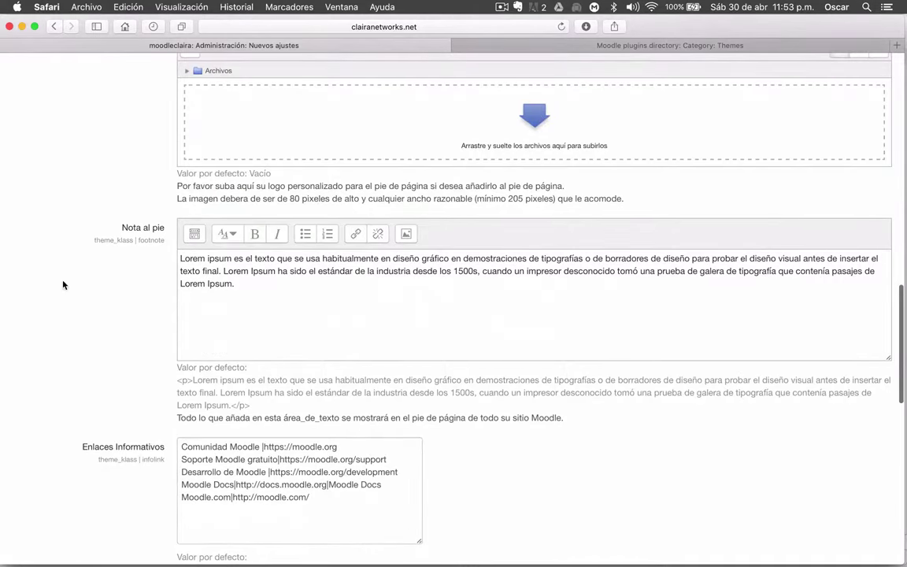
{"action": "scroll", "coordinate": [63, 284], "scroll_direction": "down", "scroll_amount": 6}
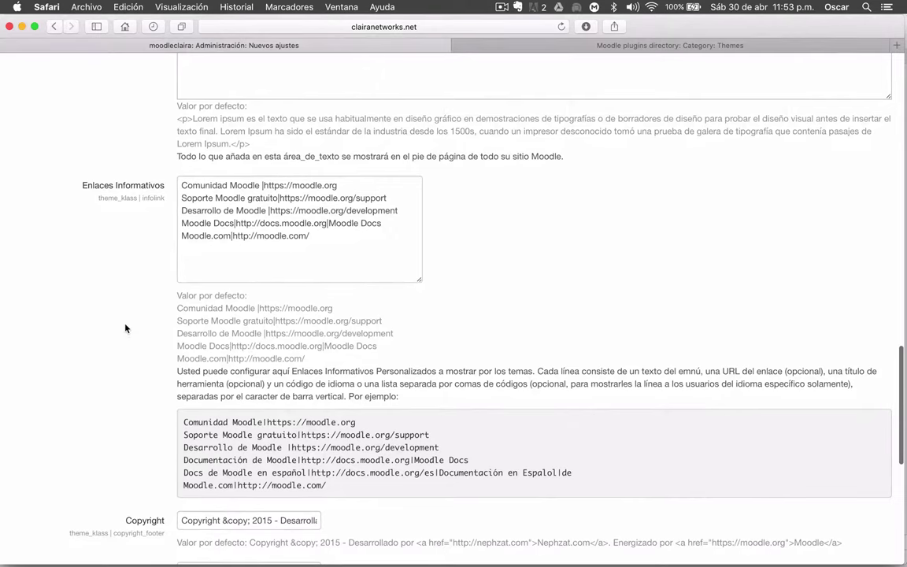
{"action": "scroll", "coordinate": [125, 328], "scroll_direction": "down", "scroll_amount": 8}
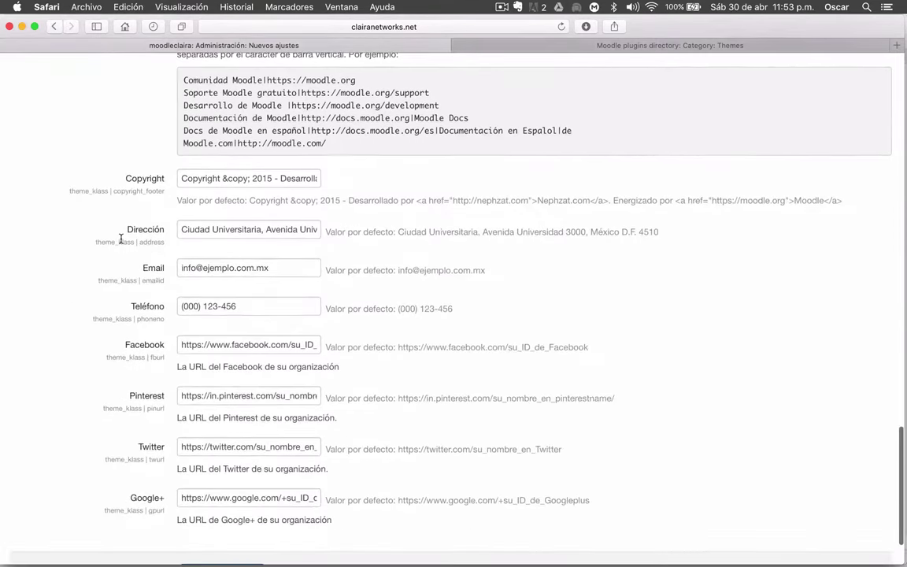
{"action": "scroll", "coordinate": [121, 348], "scroll_direction": "down", "scroll_amount": 2}
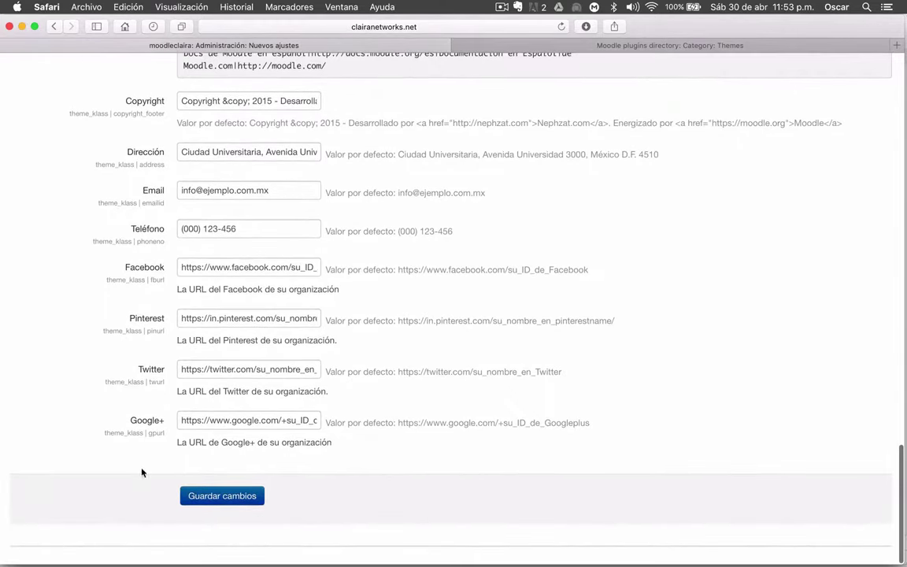
{"action": "scroll", "coordinate": [387, 378], "scroll_direction": "up", "scroll_amount": 20}
{"action": "scroll", "coordinate": [386, 379], "scroll_direction": "down", "scroll_amount": 20}
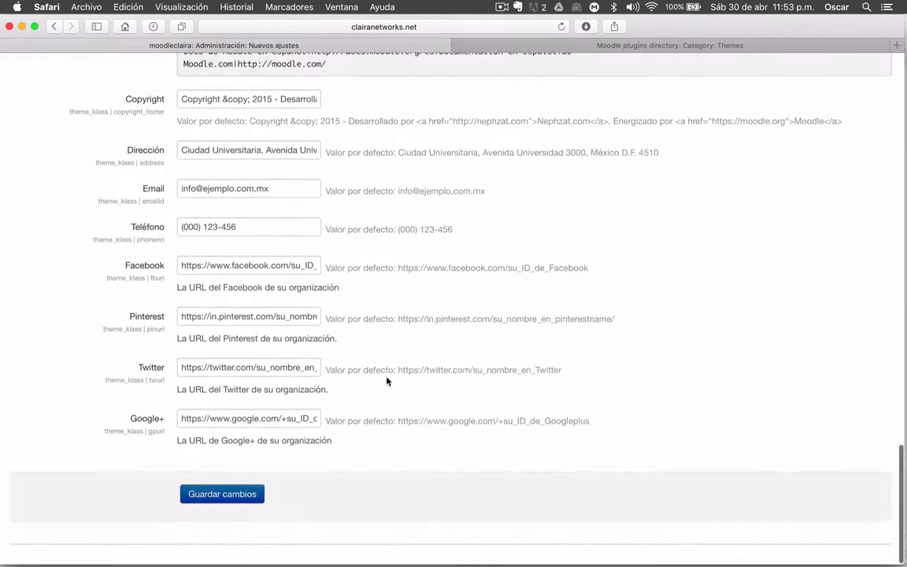
{"action": "left_click", "coordinate": [227, 495]}
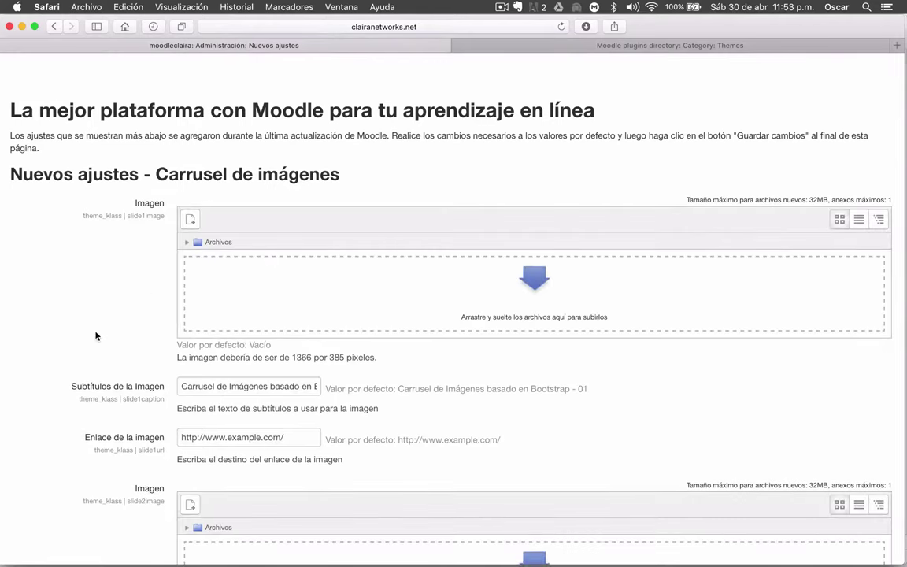
Keep the default image, caption and link for carousel slides 1–3 and save them
{"action": "scroll", "coordinate": [96, 336], "scroll_direction": "down", "scroll_amount": 2}
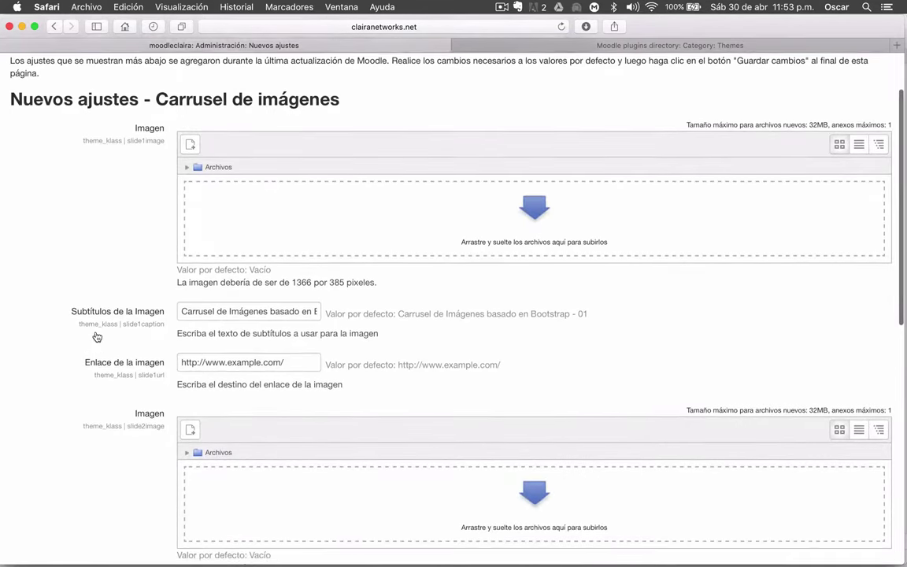
{"action": "scroll", "coordinate": [95, 337], "scroll_direction": "up", "scroll_amount": 3}
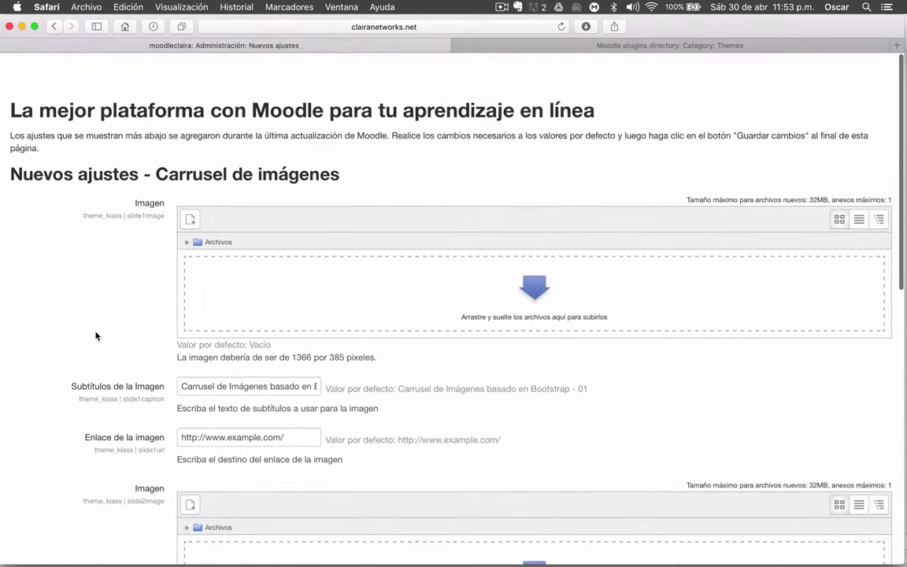
{"action": "scroll", "coordinate": [96, 336], "scroll_direction": "down", "scroll_amount": 1}
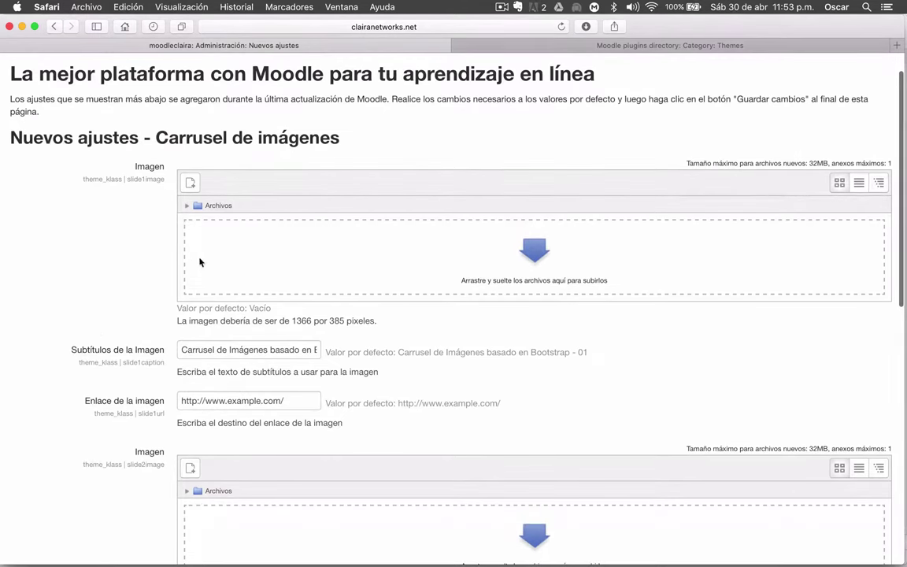
{"action": "scroll", "coordinate": [101, 255], "scroll_direction": "down", "scroll_amount": 1}
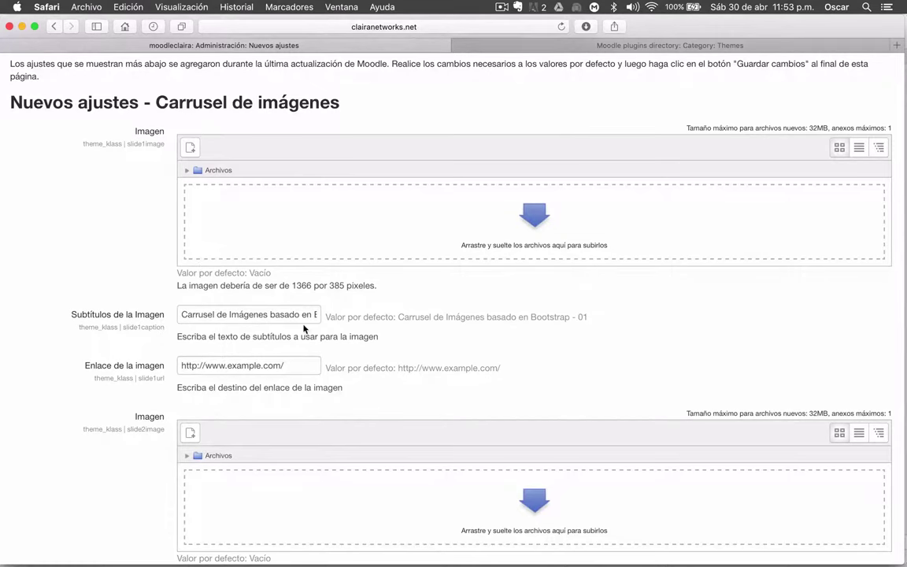
{"action": "scroll", "coordinate": [133, 289], "scroll_direction": "down", "scroll_amount": 2}
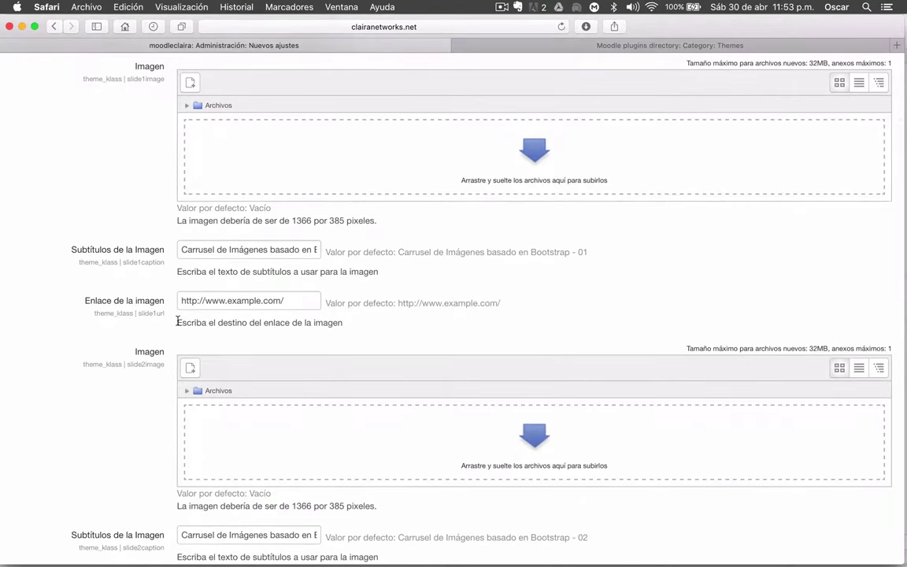
{"action": "scroll", "coordinate": [142, 296], "scroll_direction": "down", "scroll_amount": 14}
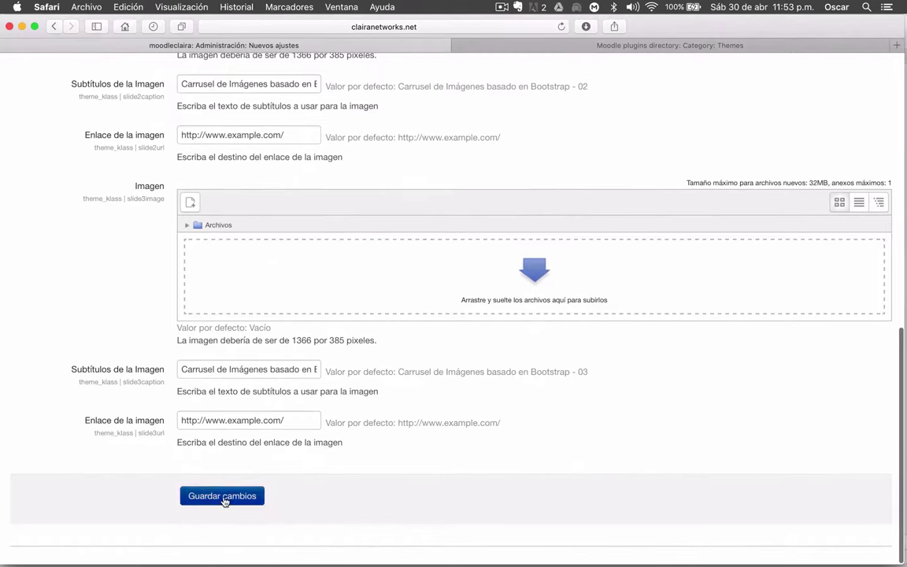
{"action": "left_click", "coordinate": [223, 496]}
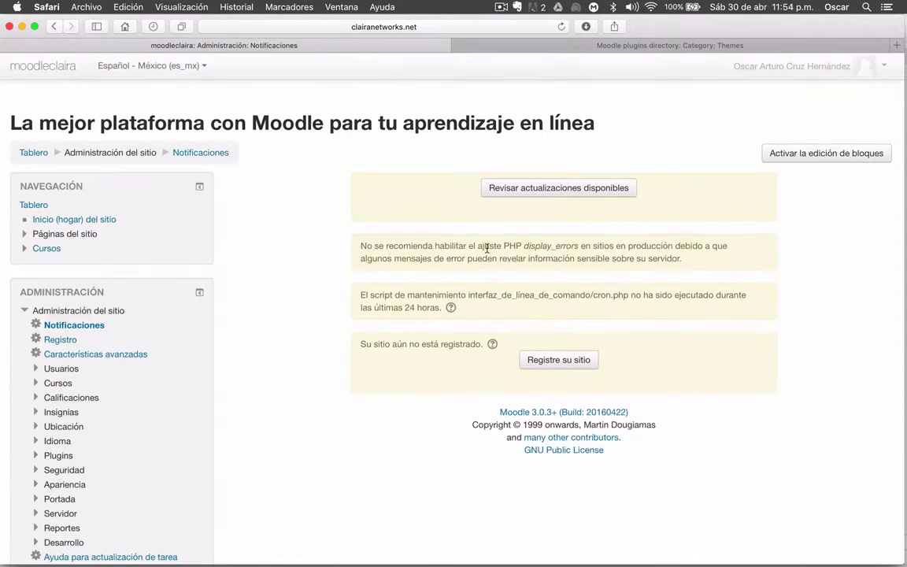
Return to the dashboard and expand Administración del sitio > Apariencia
{"action": "scroll", "coordinate": [265, 292], "scroll_direction": "down", "scroll_amount": 2}
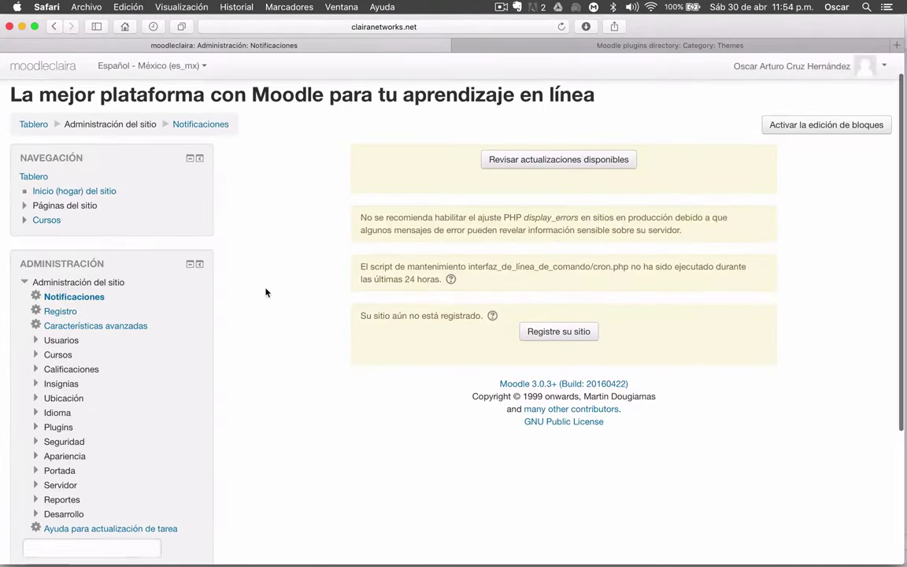
{"action": "scroll", "coordinate": [265, 292], "scroll_direction": "up", "scroll_amount": 2}
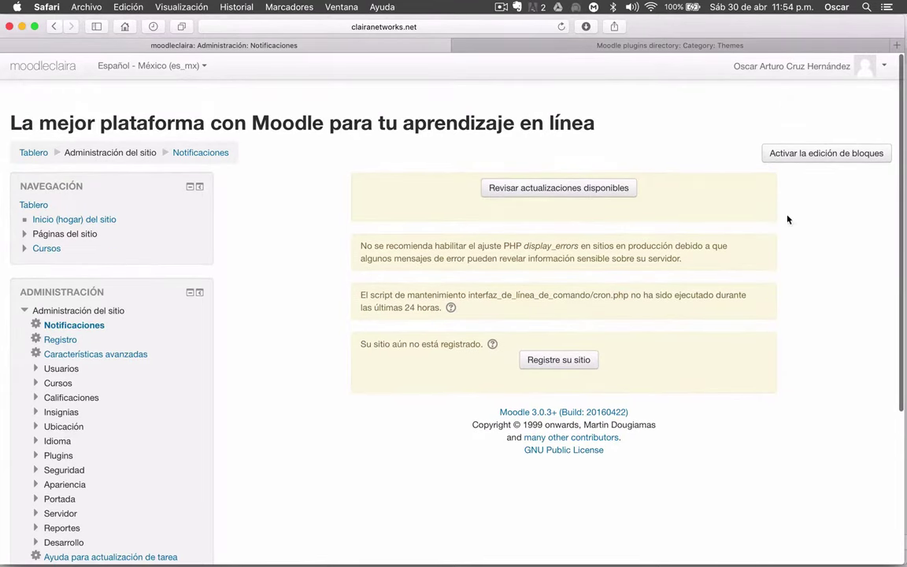
{"action": "left_click", "coordinate": [34, 152]}
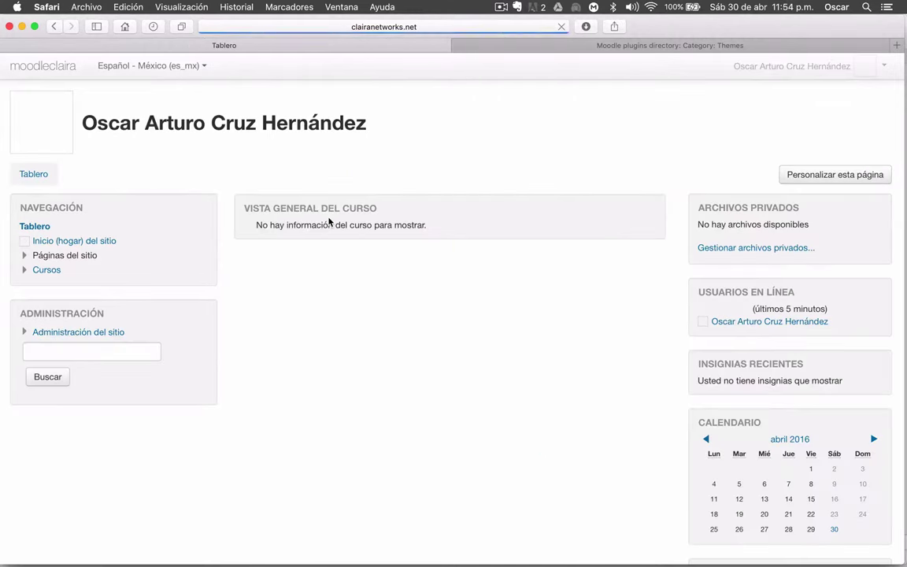
{"action": "left_click", "coordinate": [61, 334]}
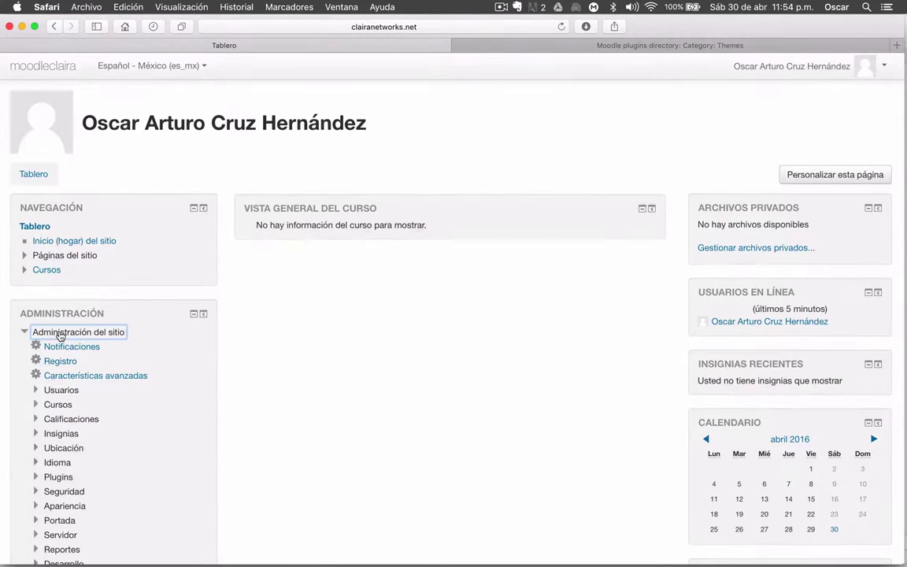
{"action": "scroll", "coordinate": [63, 334], "scroll_direction": "down", "scroll_amount": 5}
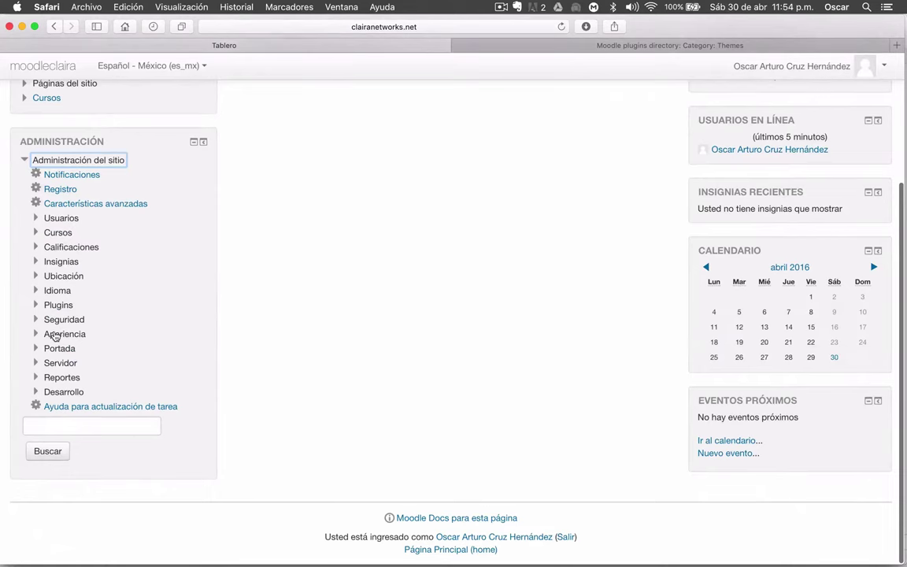
{"action": "left_click", "coordinate": [55, 335]}
Expand Temas, which now lists Klass, and go to Selector de temas
{"action": "scroll", "coordinate": [395, 386], "scroll_direction": "up", "scroll_amount": 5}
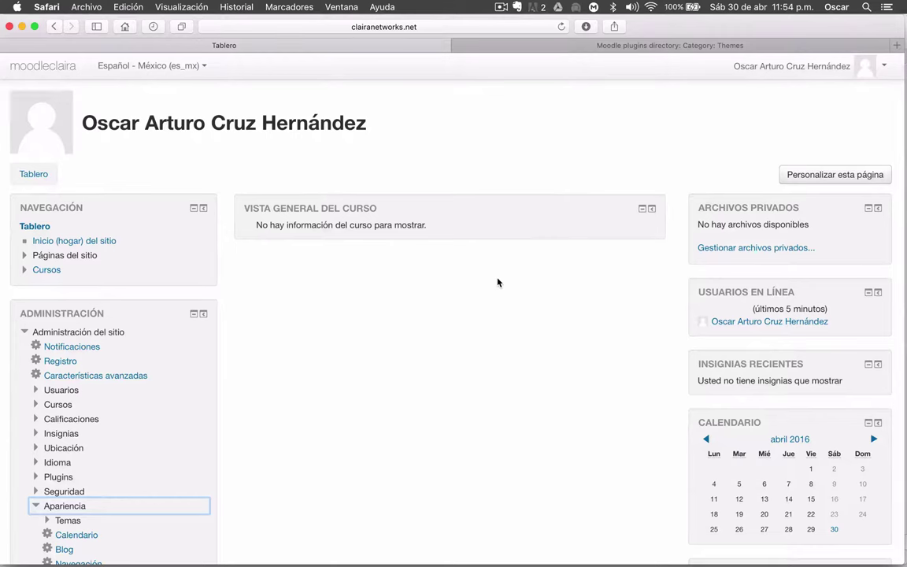
{"action": "scroll", "coordinate": [497, 282], "scroll_direction": "down", "scroll_amount": 5}
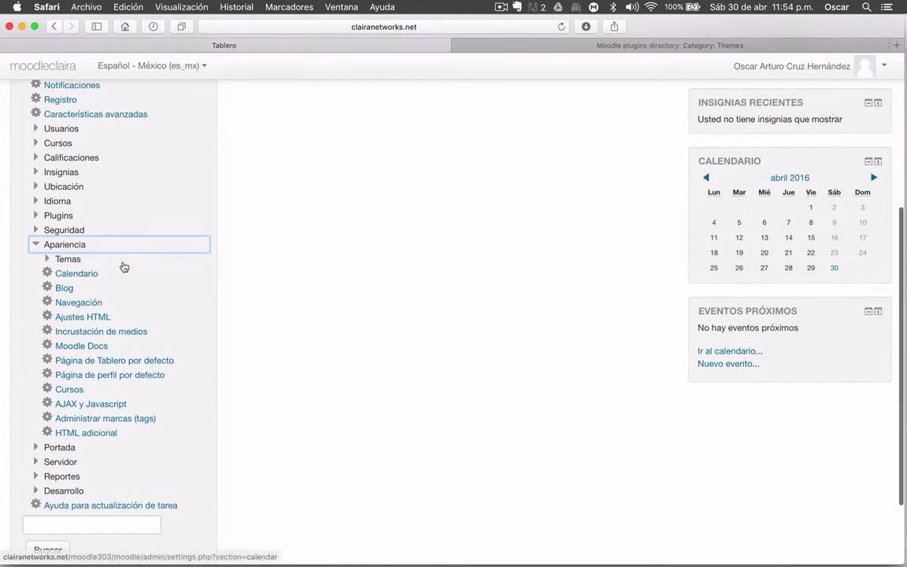
{"action": "left_click", "coordinate": [68, 259]}
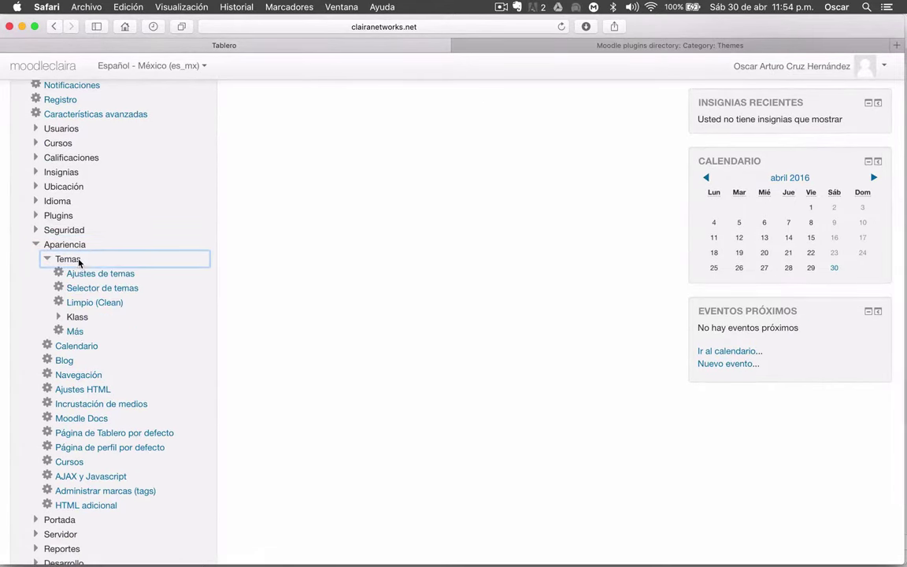
{"action": "scroll", "coordinate": [82, 246], "scroll_direction": "up", "scroll_amount": 2}
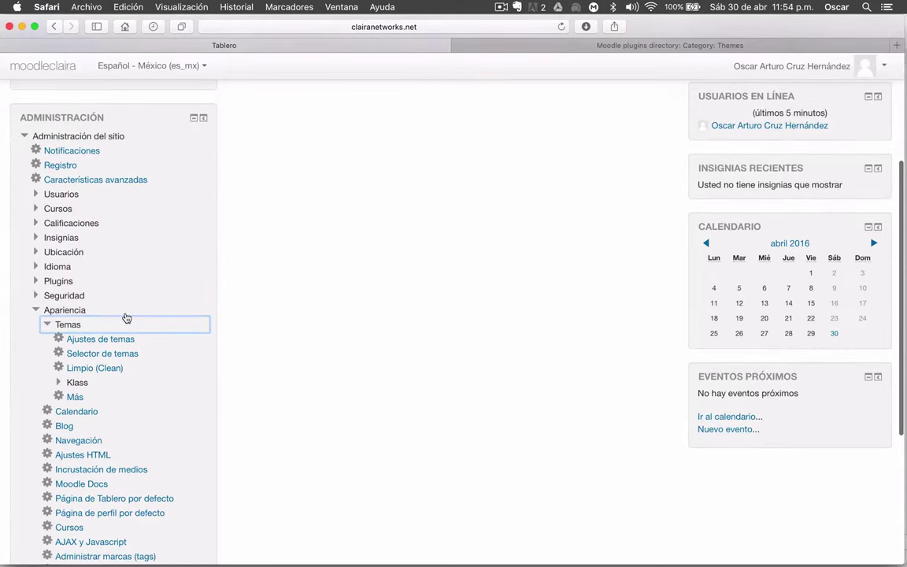
{"action": "scroll", "coordinate": [125, 318], "scroll_direction": "down", "scroll_amount": 2}
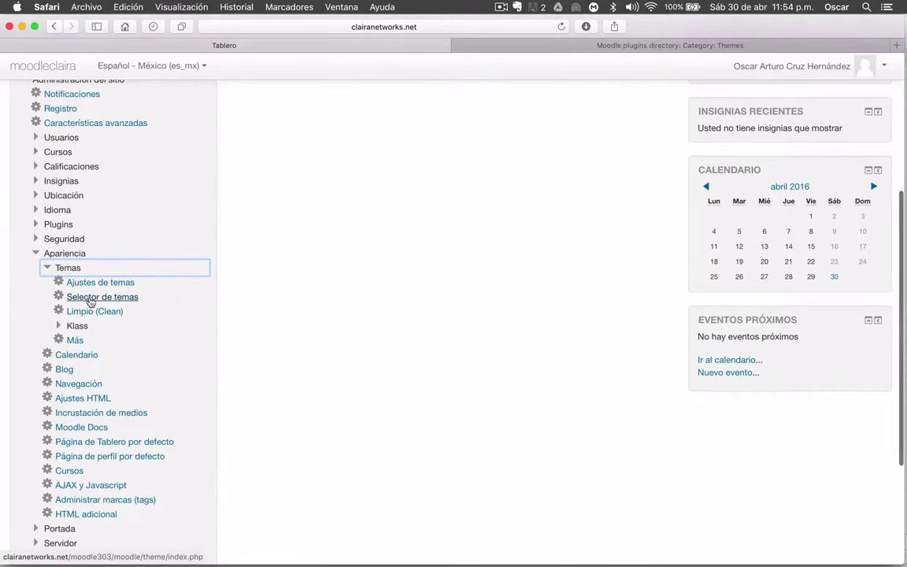
{"action": "left_click", "coordinate": [90, 298]}
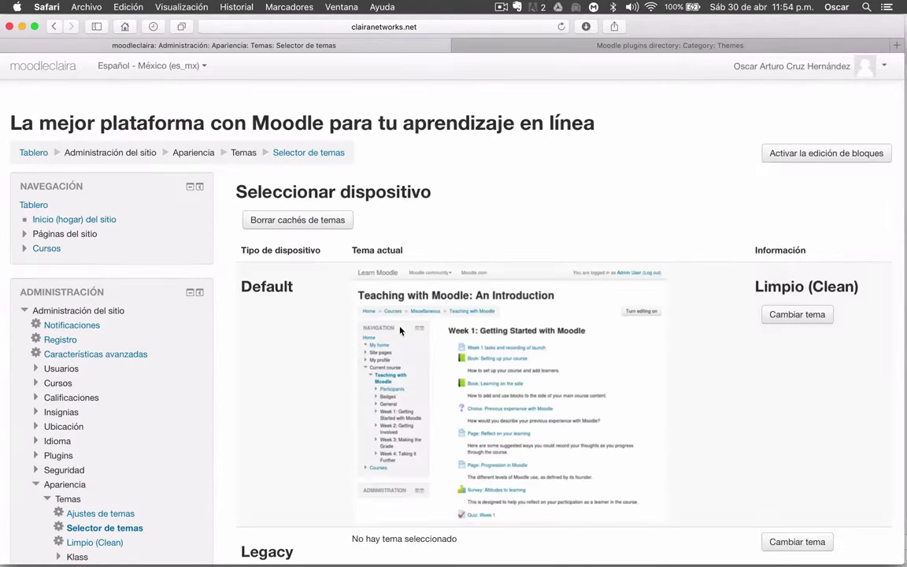
Switch the Default device's theme from Limpio (Clean) to Klass with Usar tema
{"action": "scroll", "coordinate": [448, 300], "scroll_direction": "down", "scroll_amount": 2}
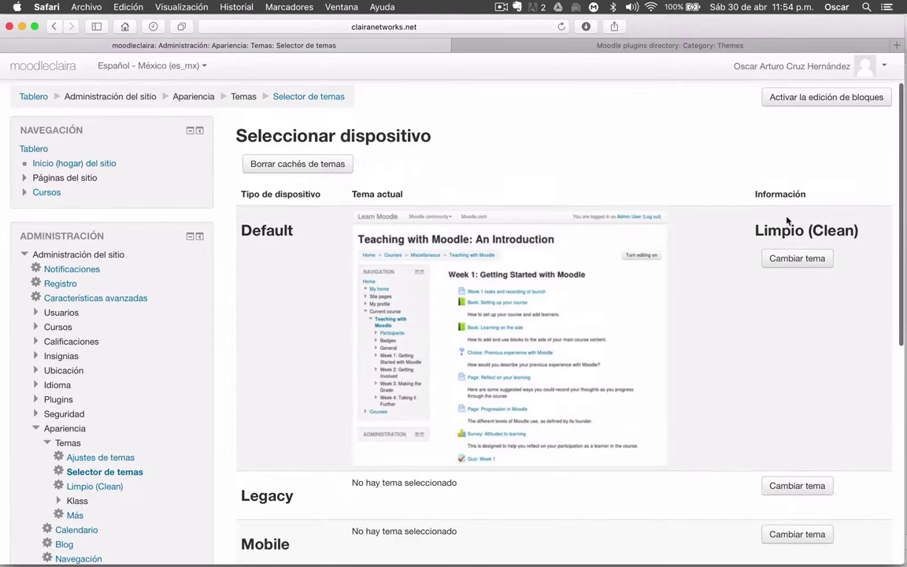
{"action": "left_click", "coordinate": [769, 261]}
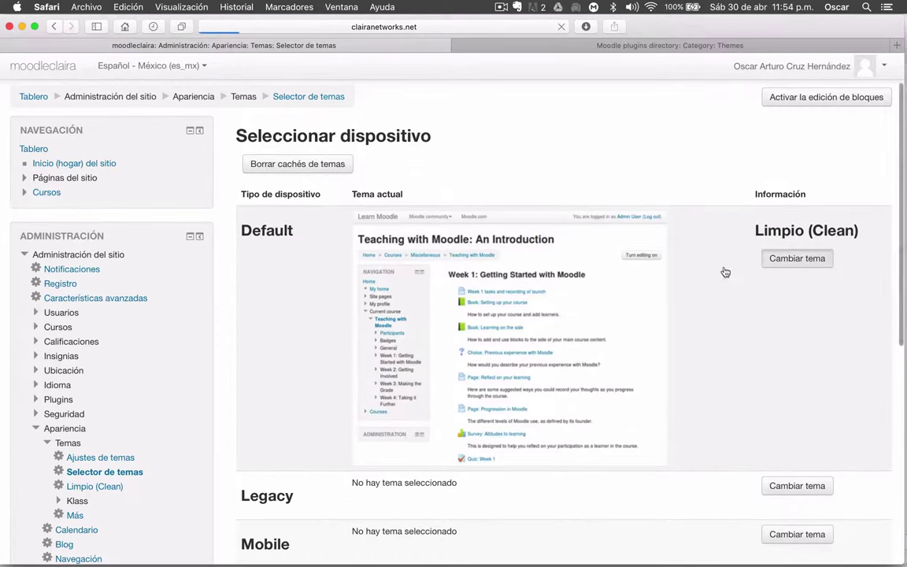
{"action": "scroll", "coordinate": [651, 142], "scroll_direction": "down", "scroll_amount": 3}
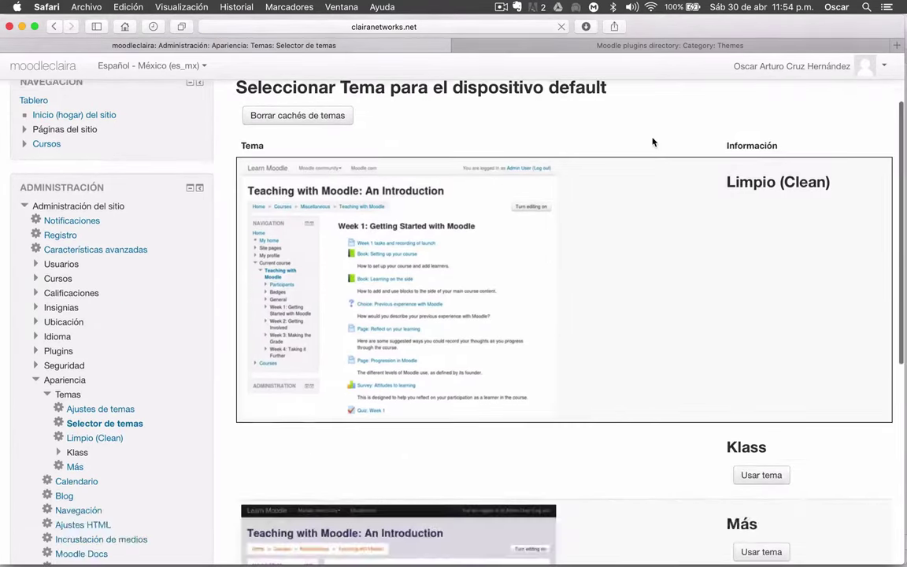
{"action": "scroll", "coordinate": [652, 141], "scroll_direction": "down", "scroll_amount": 10}
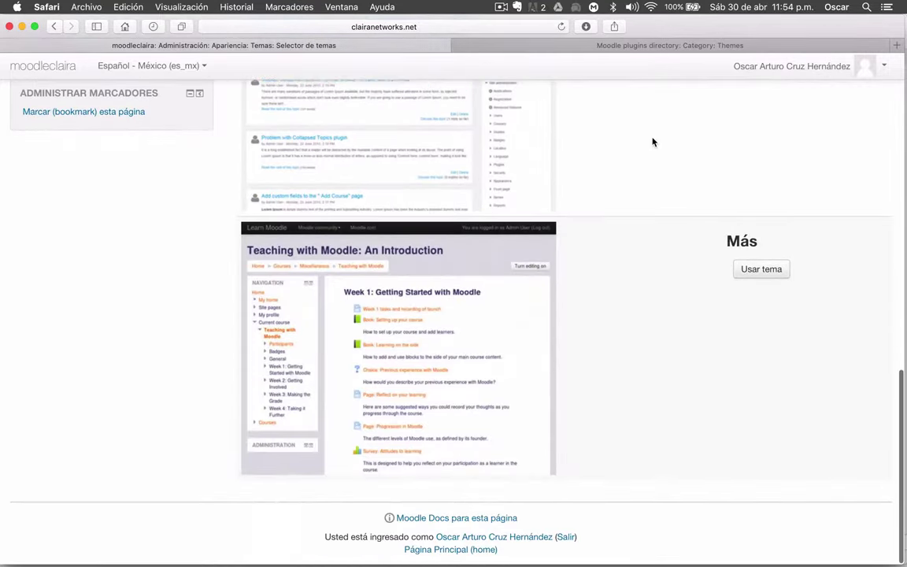
{"action": "scroll", "coordinate": [652, 142], "scroll_direction": "up", "scroll_amount": 10}
{"action": "scroll", "coordinate": [652, 142], "scroll_direction": "down", "scroll_amount": 8}
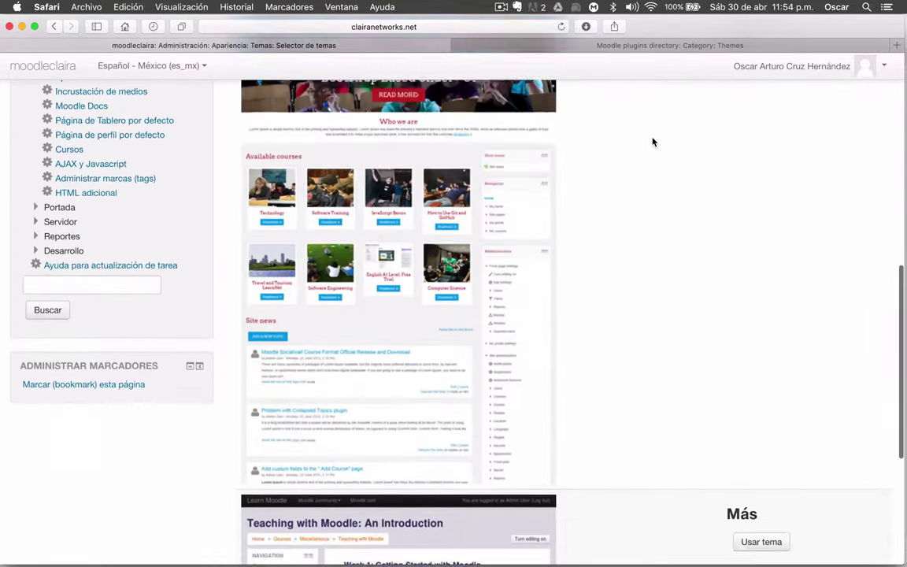
{"action": "scroll", "coordinate": [651, 141], "scroll_direction": "down", "scroll_amount": 5}
{"action": "scroll", "coordinate": [652, 142], "scroll_direction": "up", "scroll_amount": 8}
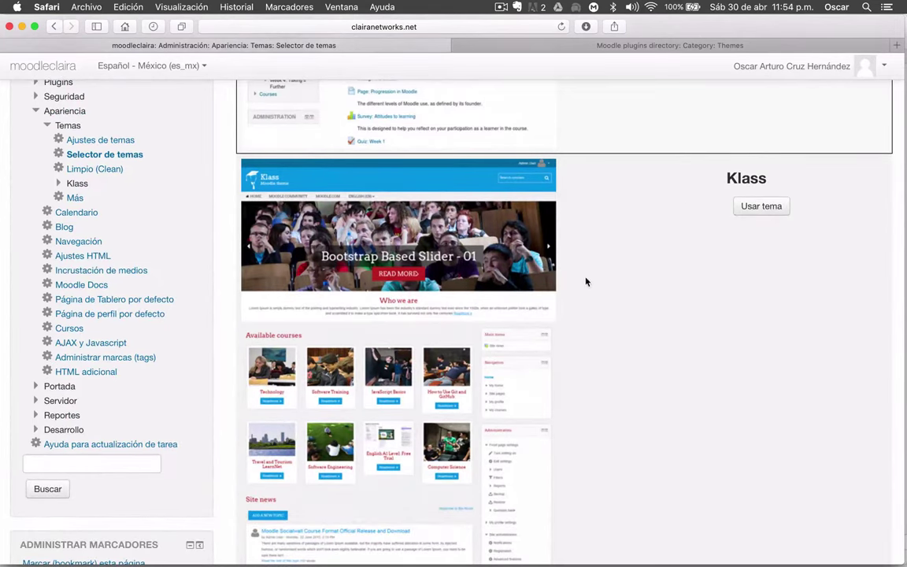
{"action": "scroll", "coordinate": [617, 236], "scroll_direction": "down", "scroll_amount": 5}
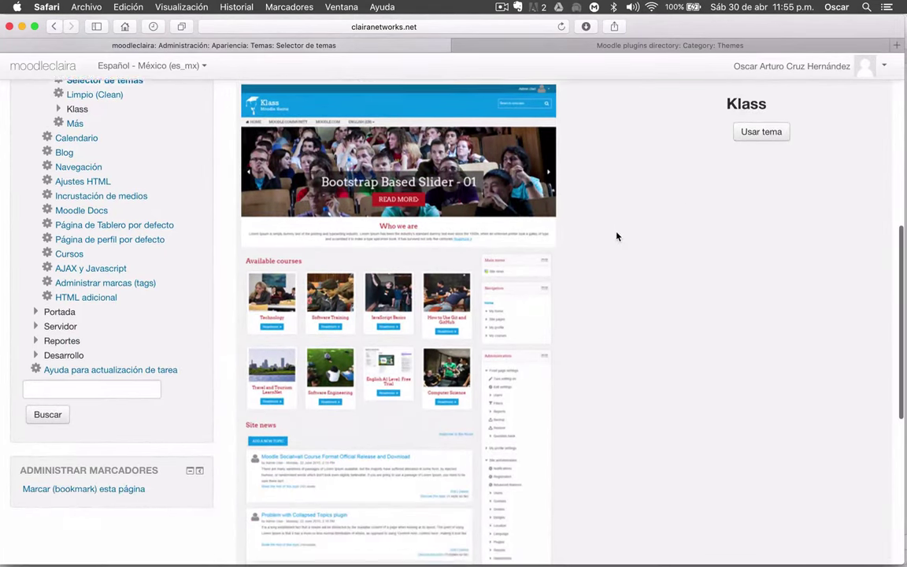
{"action": "scroll", "coordinate": [617, 237], "scroll_direction": "up", "scroll_amount": 6}
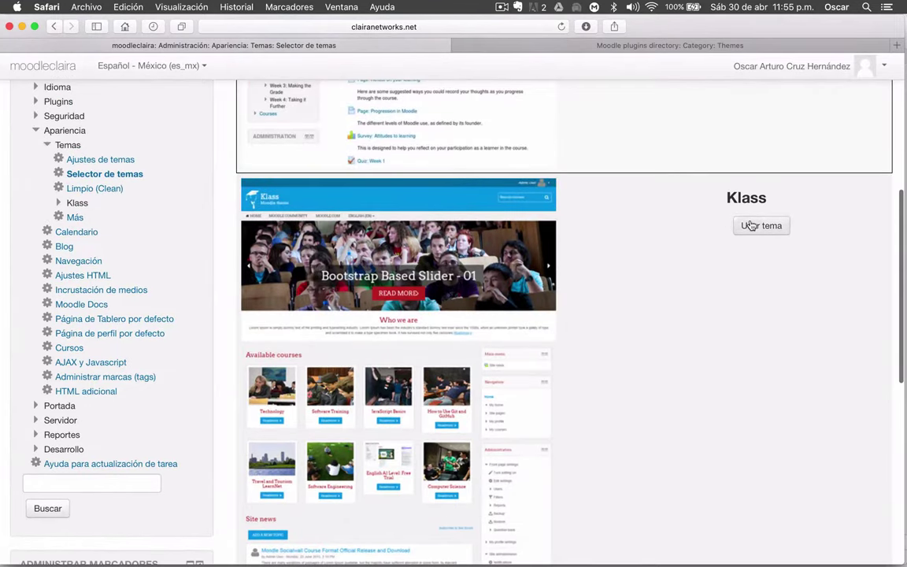
{"action": "left_click", "coordinate": [750, 225]}
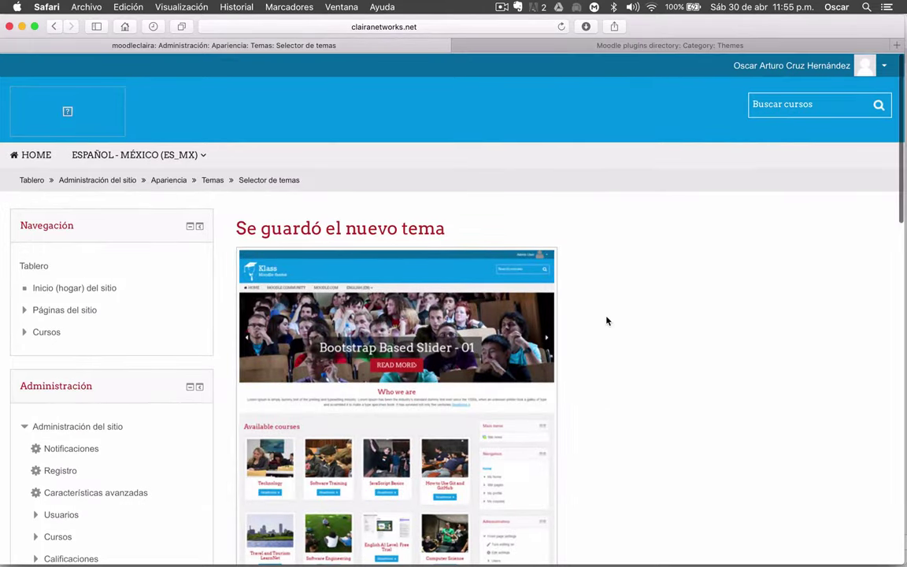
Confirm the new theme selection and continue past the confirmation page
{"action": "scroll", "coordinate": [607, 321], "scroll_direction": "down", "scroll_amount": 10}
{"action": "scroll", "coordinate": [606, 319], "scroll_direction": "down", "scroll_amount": 3}
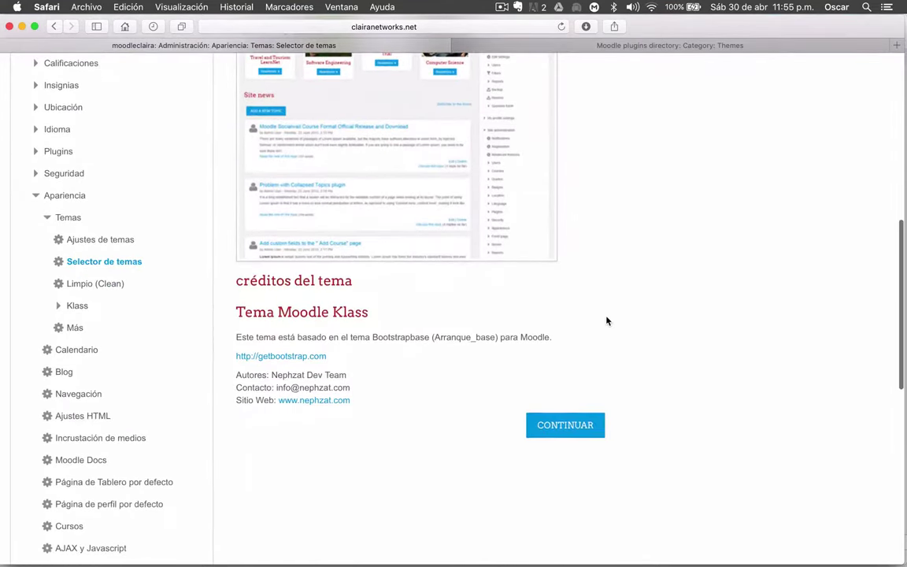
{"action": "left_click", "coordinate": [567, 429]}
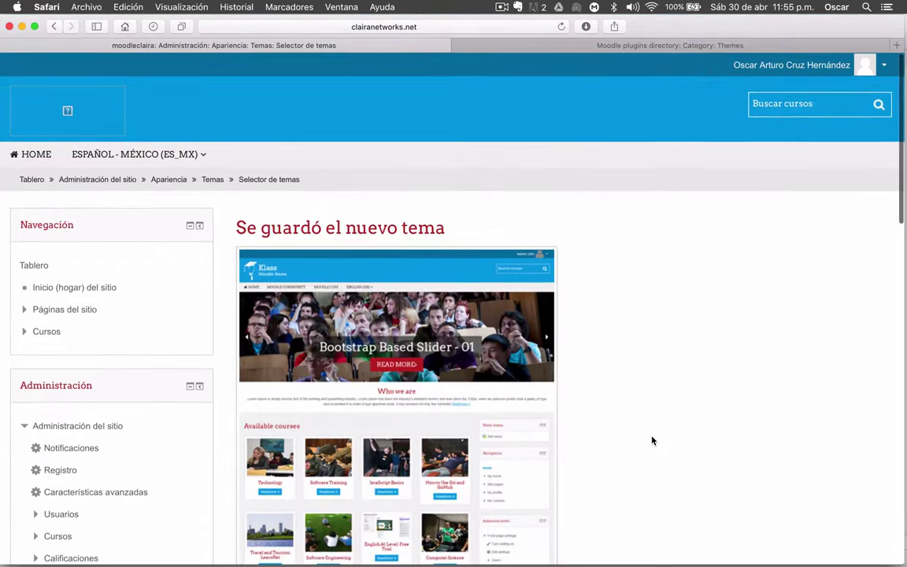
Read through the Tema Moodle Klass credits and continue back to the theme selector
{"action": "scroll", "coordinate": [651, 441], "scroll_direction": "down", "scroll_amount": 1}
{"action": "scroll", "coordinate": [652, 440], "scroll_direction": "up", "scroll_amount": 1}
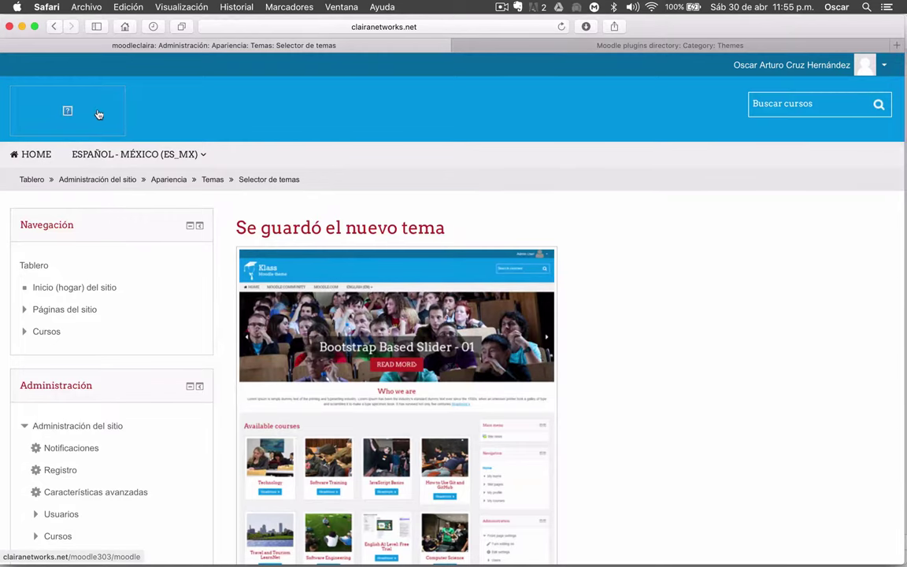
{"action": "scroll", "coordinate": [599, 280], "scroll_direction": "down", "scroll_amount": 4}
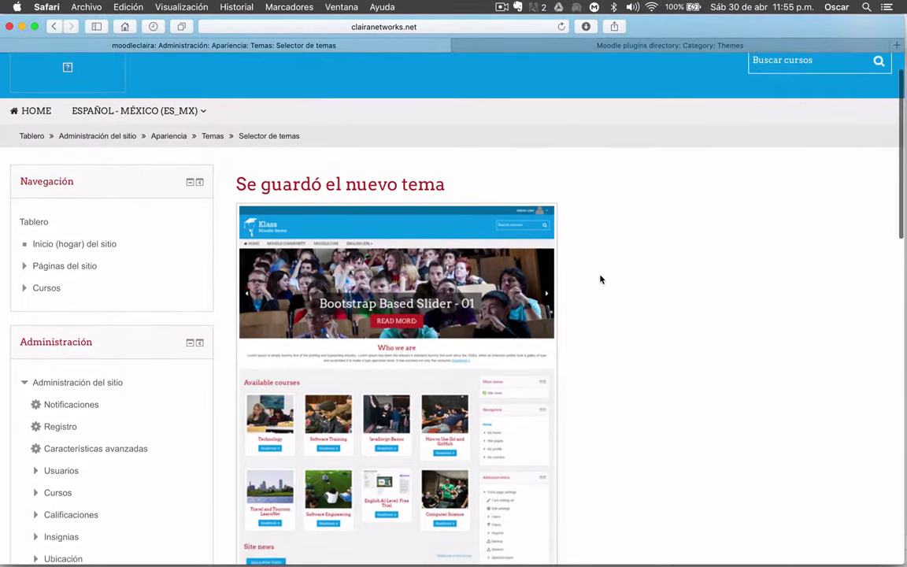
{"action": "scroll", "coordinate": [599, 280], "scroll_direction": "down", "scroll_amount": 20}
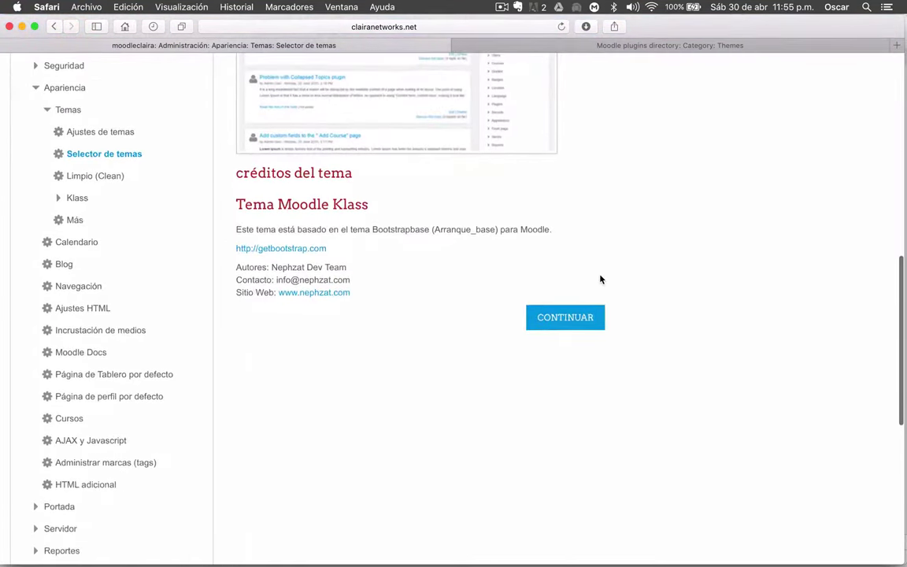
{"action": "scroll", "coordinate": [600, 279], "scroll_direction": "down", "scroll_amount": 8}
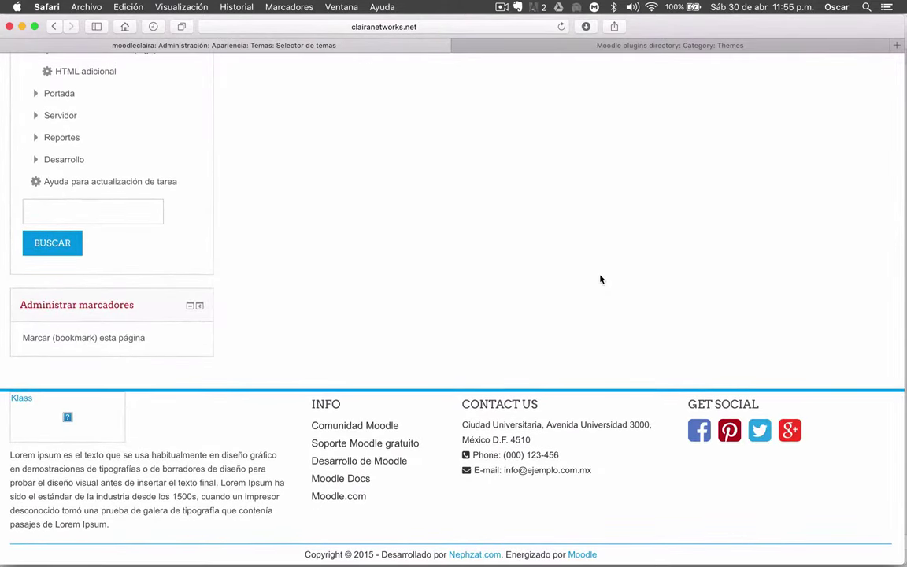
{"action": "scroll", "coordinate": [600, 280], "scroll_direction": "up", "scroll_amount": 20}
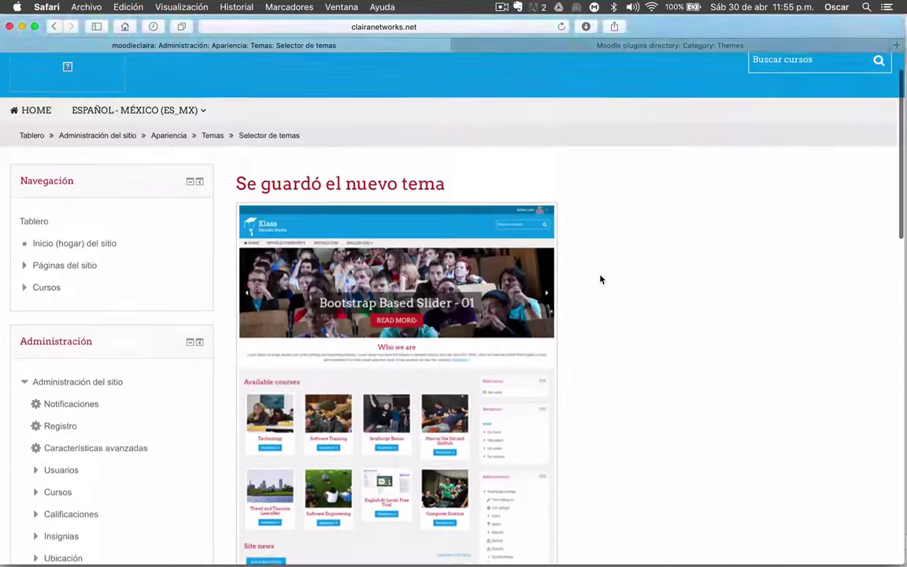
{"action": "scroll", "coordinate": [600, 279], "scroll_direction": "down", "scroll_amount": 10}
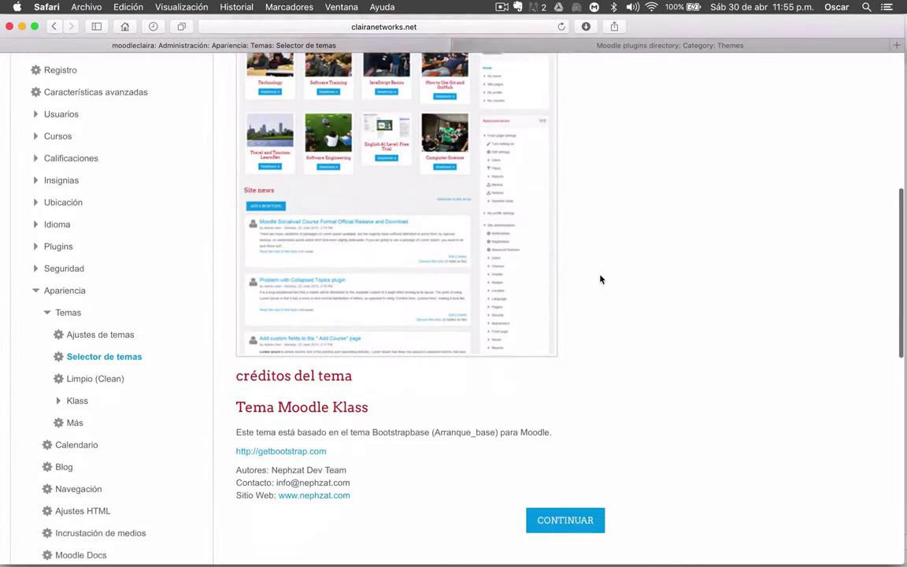
{"action": "scroll", "coordinate": [600, 280], "scroll_direction": "down", "scroll_amount": 5}
{"action": "left_click", "coordinate": [565, 297]}
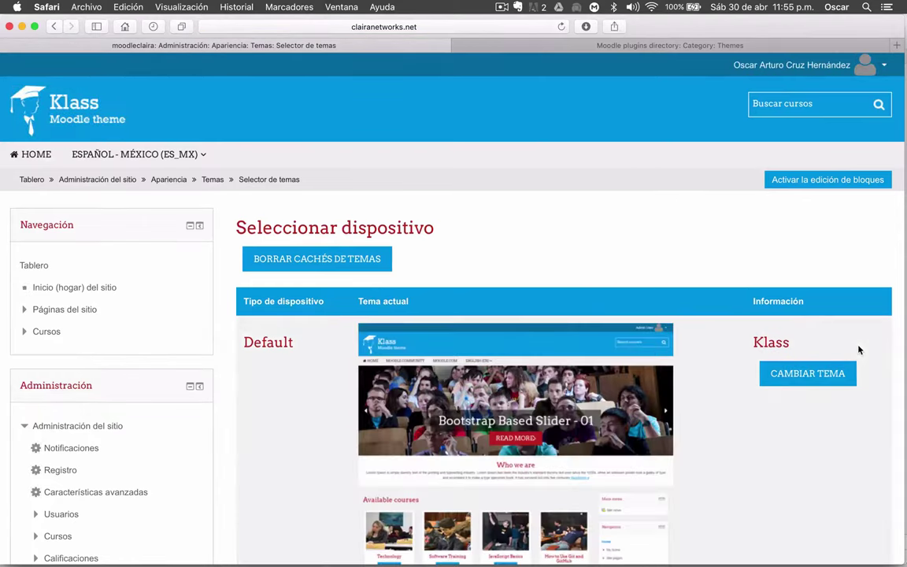
Return to the dashboard and inspect its Klass footer of Info, Contact Us and Get Social
{"action": "scroll", "coordinate": [816, 409], "scroll_direction": "down", "scroll_amount": 10}
{"action": "scroll", "coordinate": [816, 410], "scroll_direction": "up", "scroll_amount": 10}
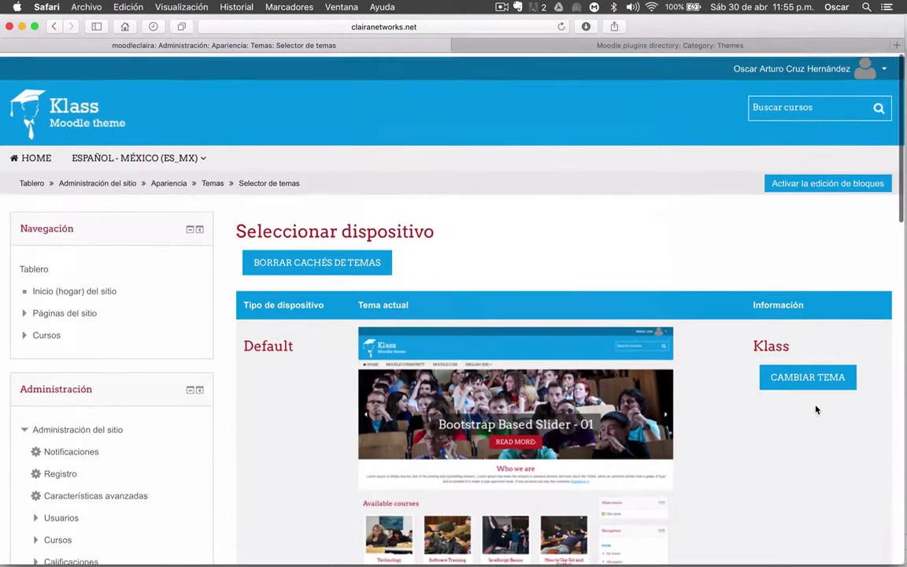
{"action": "left_click", "coordinate": [29, 181]}
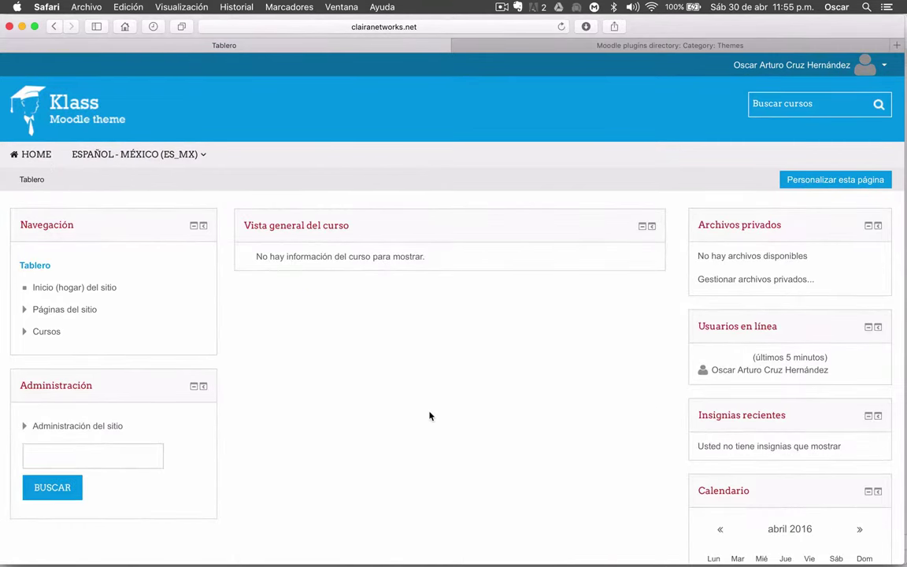
{"action": "scroll", "coordinate": [430, 415], "scroll_direction": "down", "scroll_amount": 3}
{"action": "scroll", "coordinate": [429, 415], "scroll_direction": "down", "scroll_amount": 5}
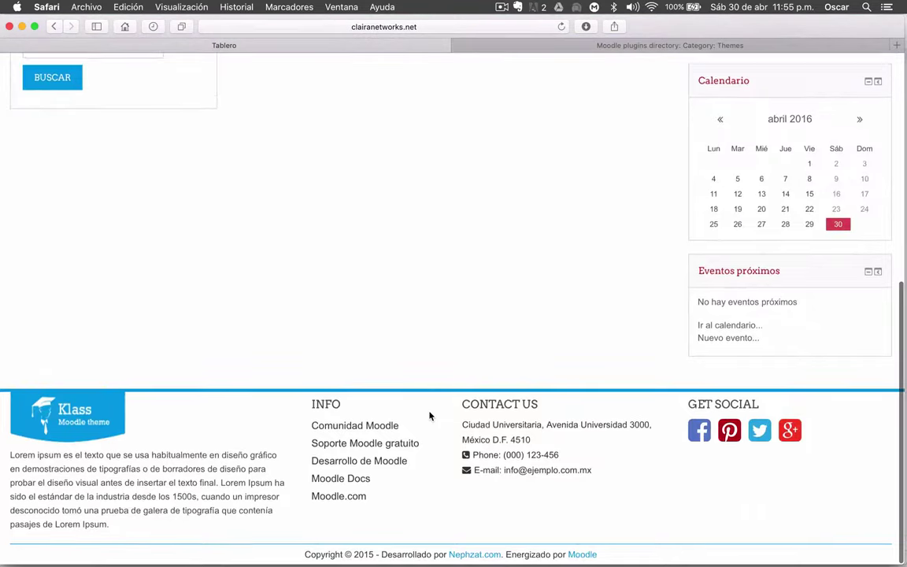
{"action": "scroll", "coordinate": [429, 415], "scroll_direction": "up", "scroll_amount": 8}
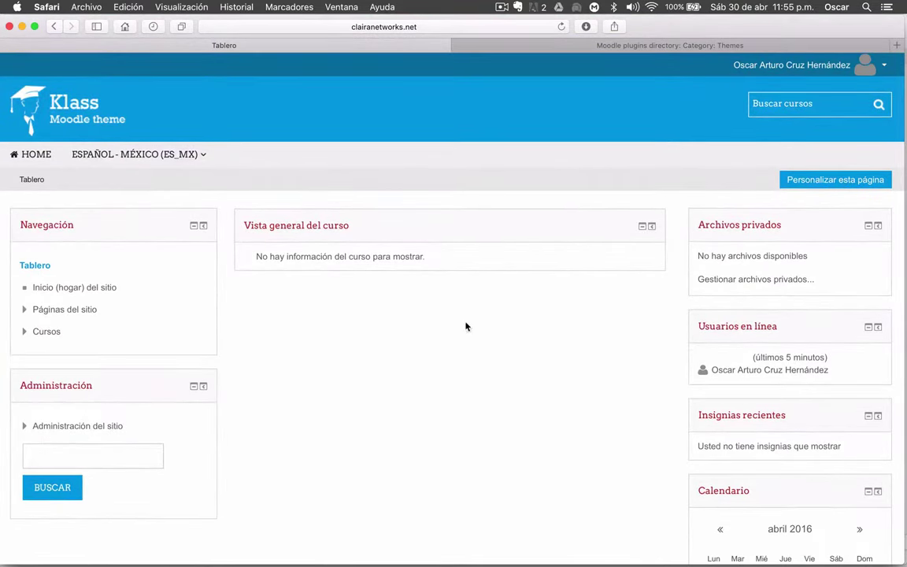
{"action": "scroll", "coordinate": [445, 373], "scroll_direction": "down", "scroll_amount": 10}
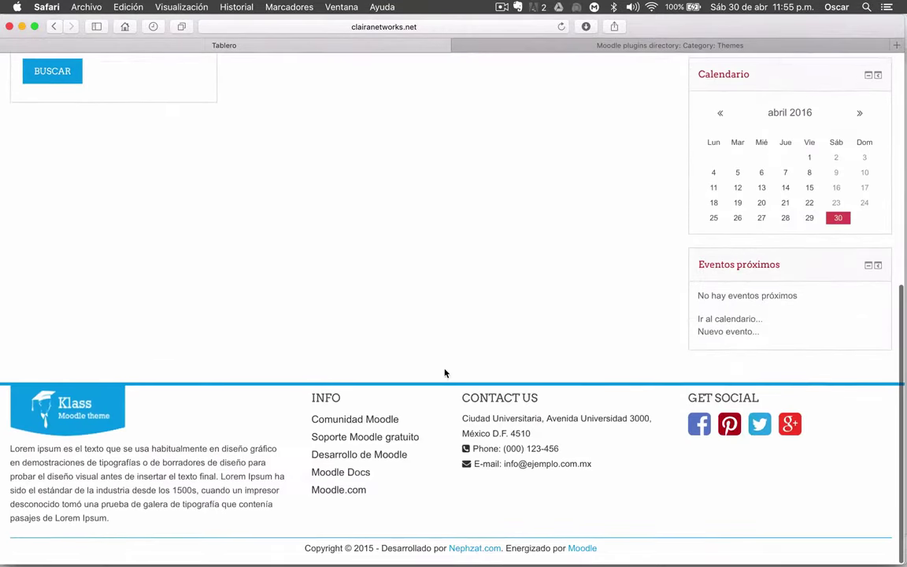
{"action": "scroll", "coordinate": [445, 373], "scroll_direction": "up", "scroll_amount": 10}
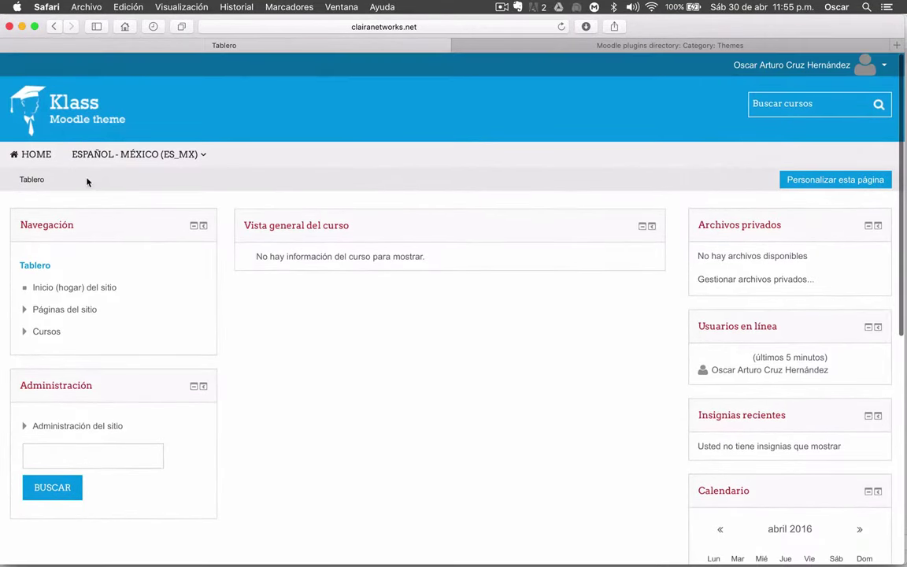
Go to the site home page and check its Klass layout before returning to the top
{"action": "left_click", "coordinate": [32, 161]}
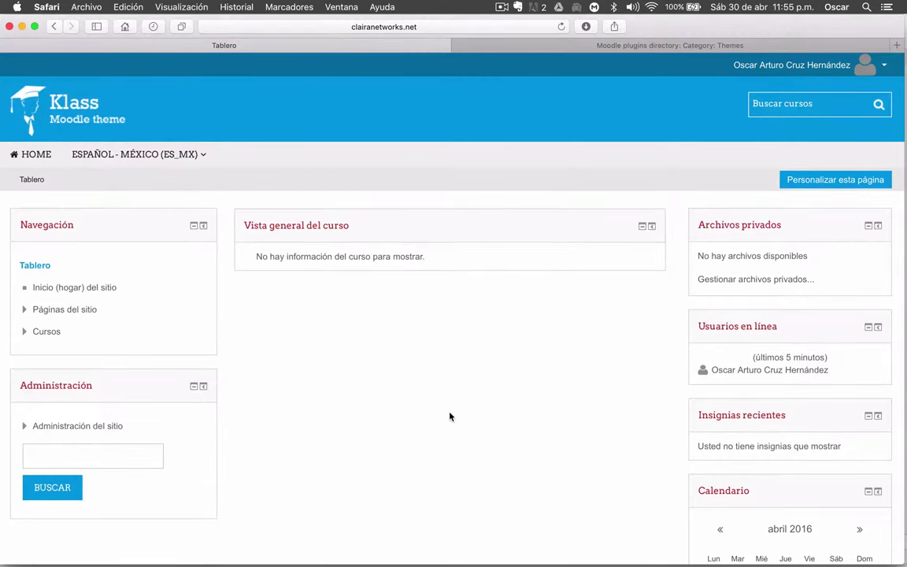
{"action": "scroll", "coordinate": [449, 414], "scroll_direction": "down", "scroll_amount": 10}
{"action": "scroll", "coordinate": [449, 417], "scroll_direction": "up", "scroll_amount": 10}
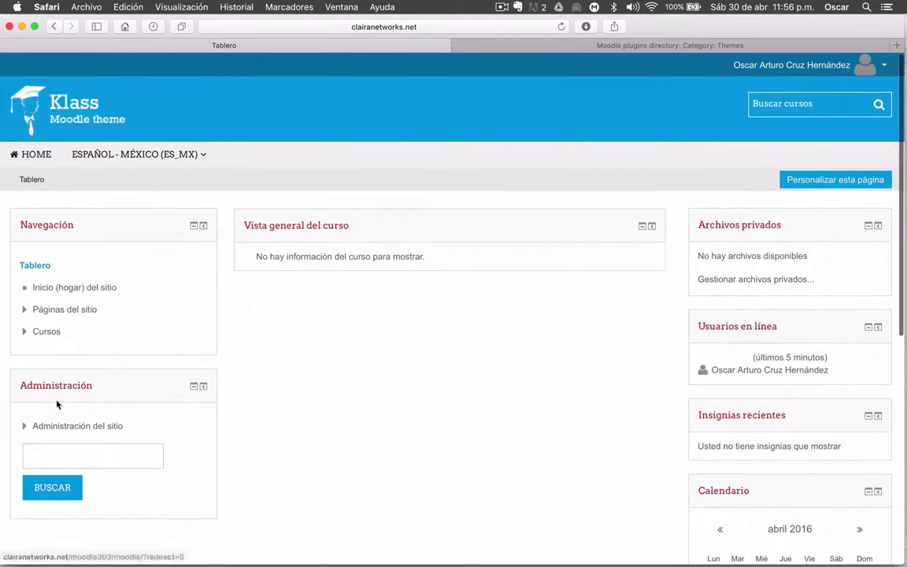
{"action": "scroll", "coordinate": [547, 474], "scroll_direction": "down", "scroll_amount": 10}
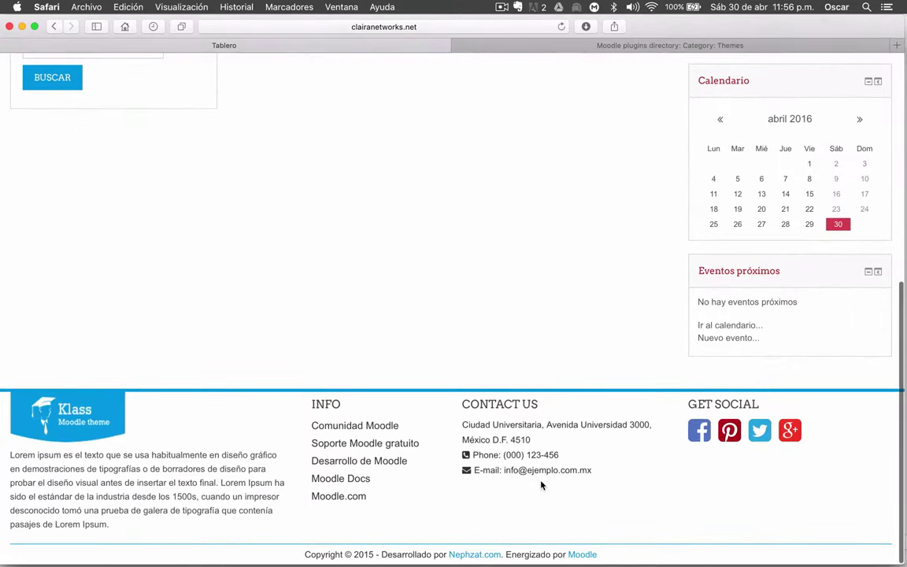
{"action": "scroll", "coordinate": [540, 485], "scroll_direction": "up", "scroll_amount": 5}
{"action": "scroll", "coordinate": [541, 485], "scroll_direction": "down", "scroll_amount": 4}
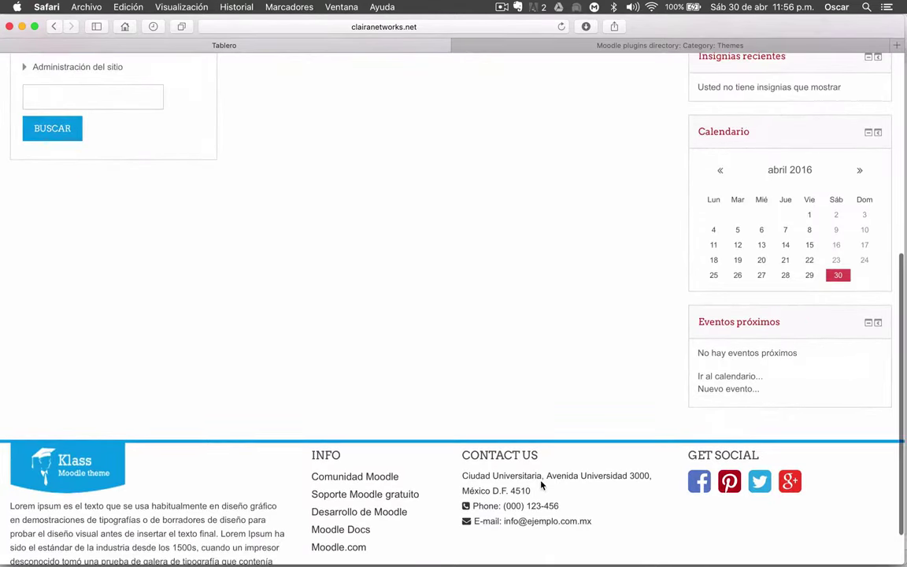
{"action": "scroll", "coordinate": [541, 485], "scroll_direction": "up", "scroll_amount": 10}
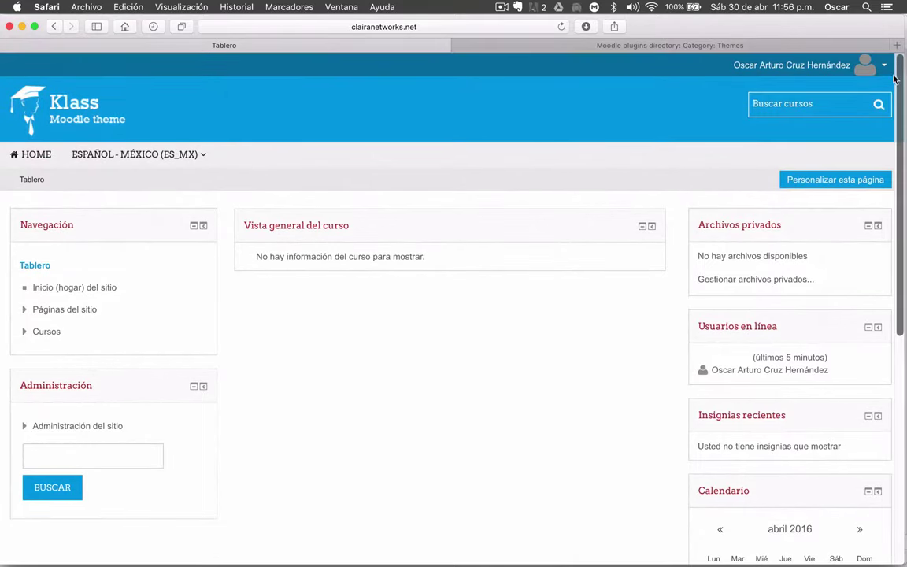
Log out with Salir from the user menu and view the public front page
{"action": "left_click", "coordinate": [884, 67]}
{"action": "left_click", "coordinate": [811, 211]}
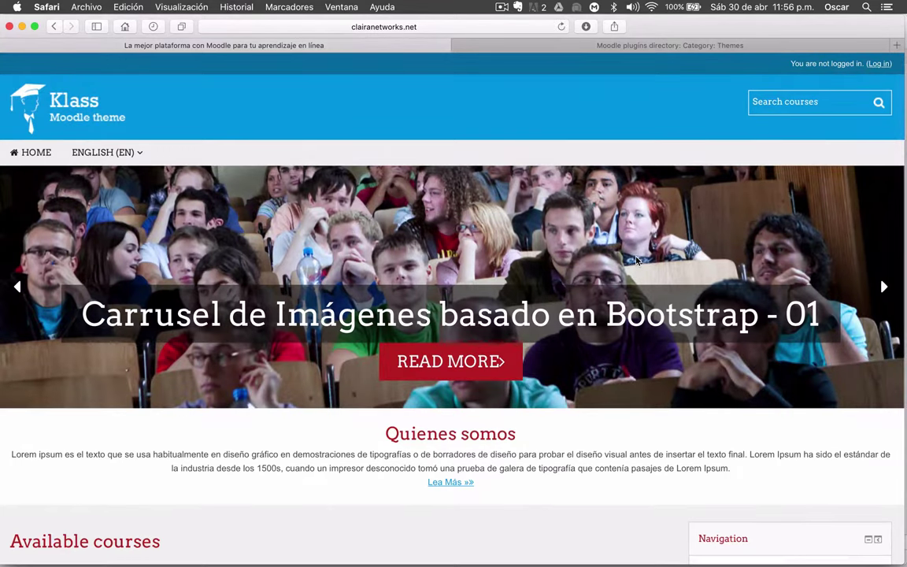
{"action": "scroll", "coordinate": [636, 260], "scroll_direction": "down", "scroll_amount": 5}
{"action": "scroll", "coordinate": [636, 260], "scroll_direction": "up", "scroll_amount": 5}
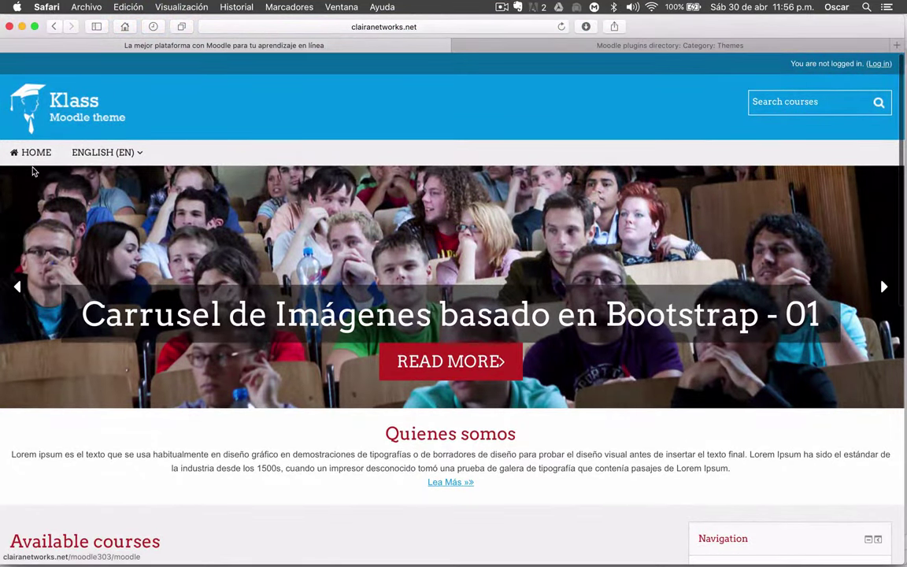
{"action": "scroll", "coordinate": [198, 209], "scroll_direction": "down", "scroll_amount": 2}
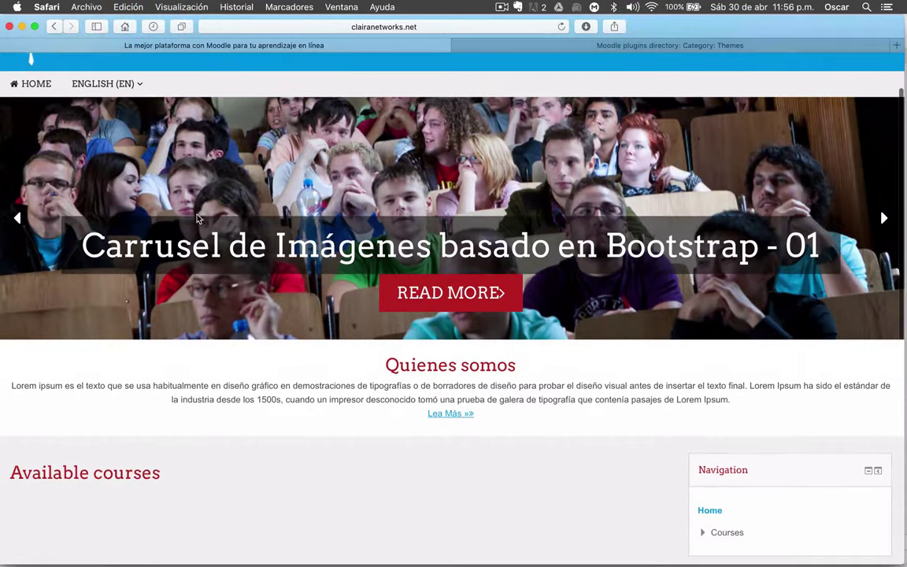
{"action": "scroll", "coordinate": [31, 59], "scroll_direction": "up", "scroll_amount": 2}
Advance the carousel three slides, then scroll down through Quienes somos to the footer
{"action": "left_click", "coordinate": [882, 288]}
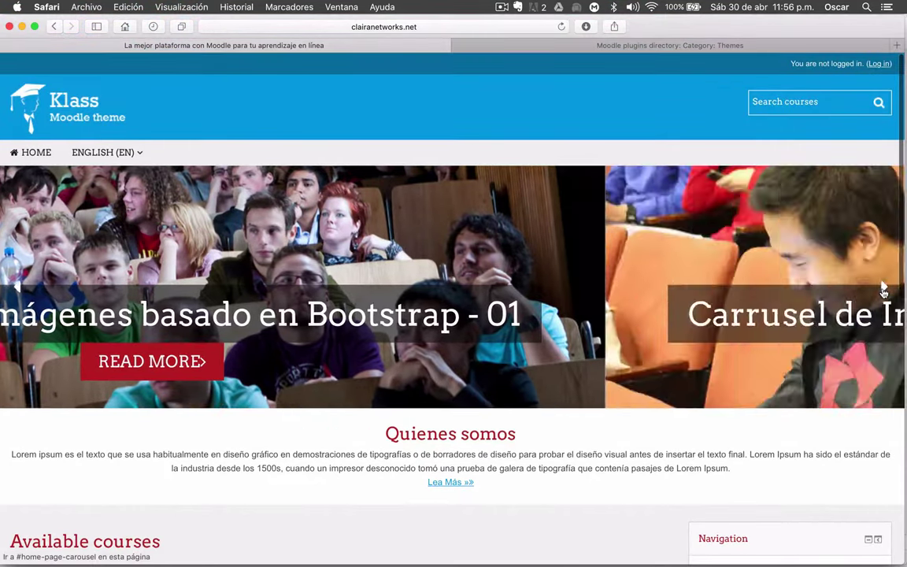
{"action": "left_click", "coordinate": [883, 288]}
{"action": "left_click", "coordinate": [883, 288]}
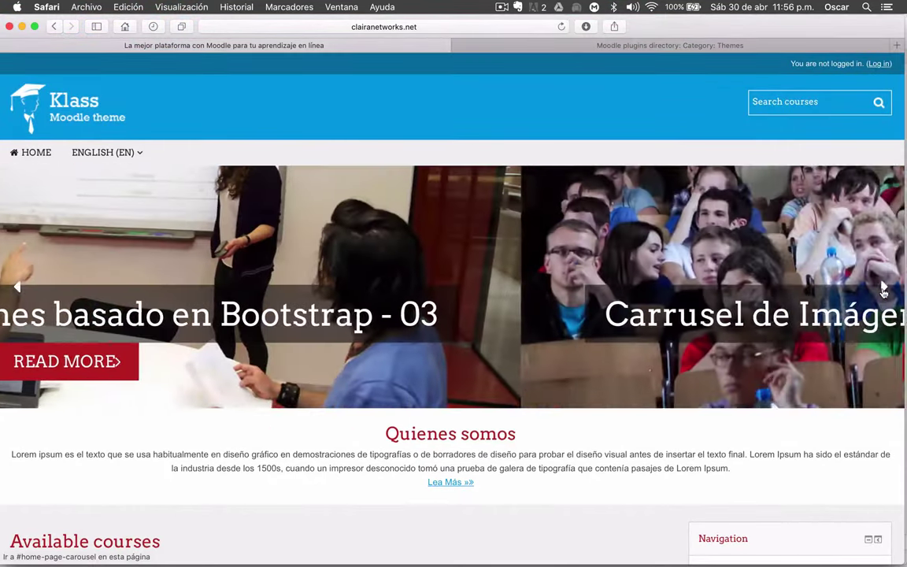
{"action": "scroll", "coordinate": [579, 255], "scroll_direction": "down", "scroll_amount": 2}
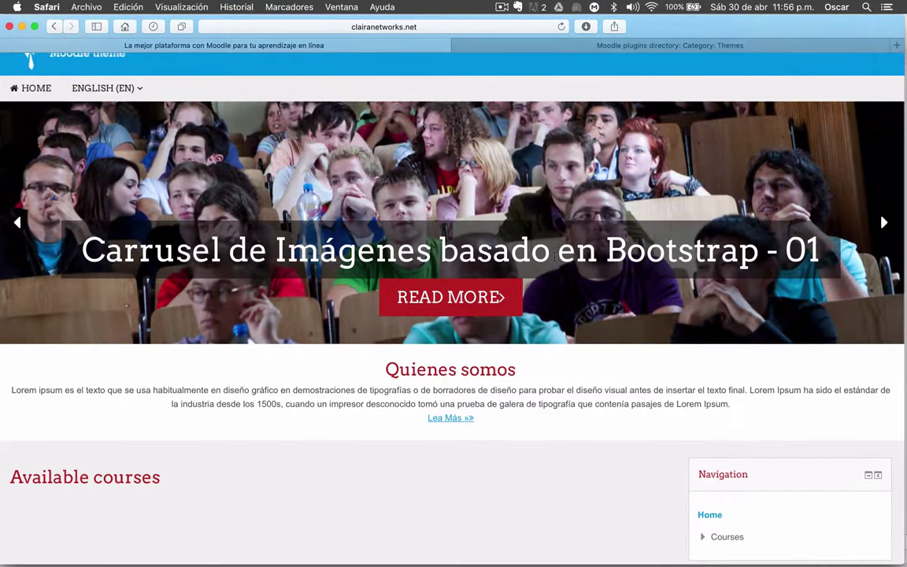
{"action": "scroll", "coordinate": [555, 257], "scroll_direction": "down", "scroll_amount": 3}
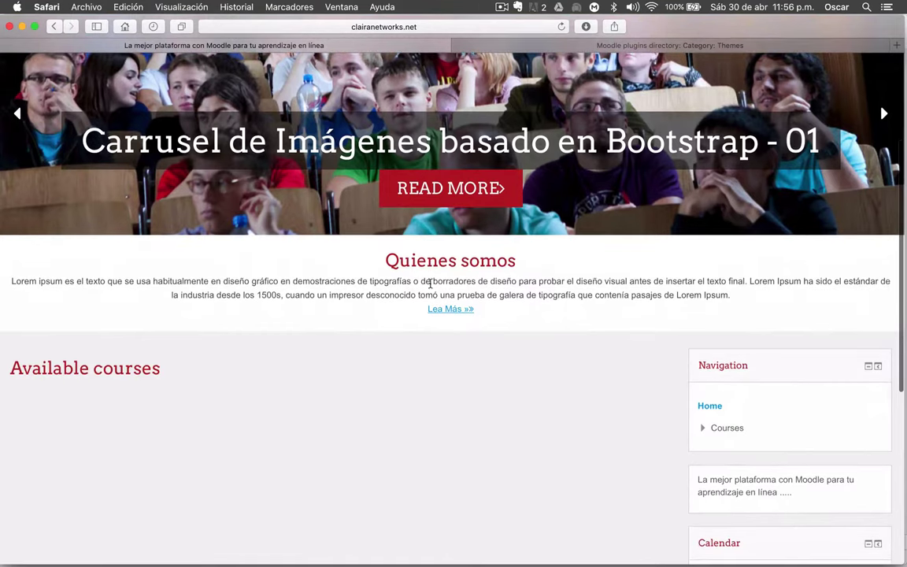
{"action": "scroll", "coordinate": [430, 285], "scroll_direction": "down", "scroll_amount": 1}
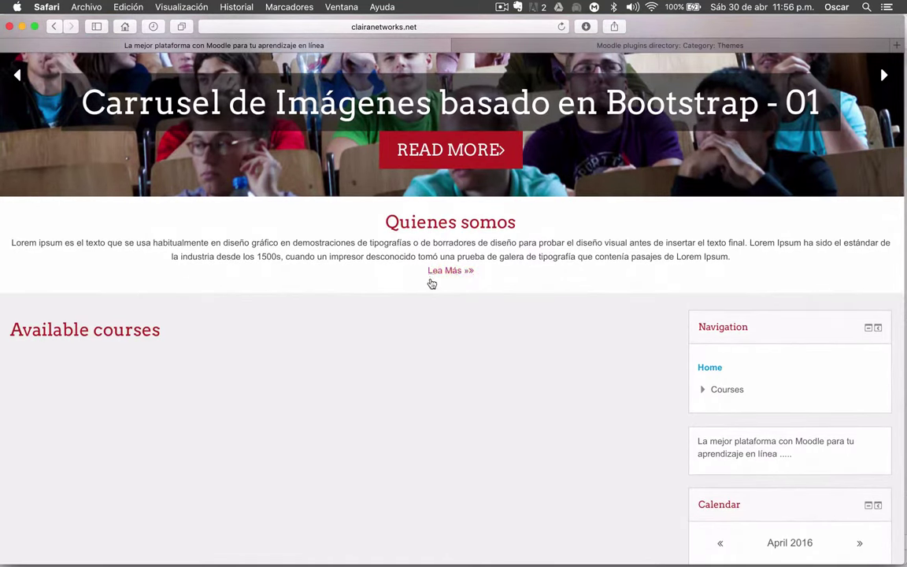
{"action": "scroll", "coordinate": [97, 248], "scroll_direction": "down", "scroll_amount": 2}
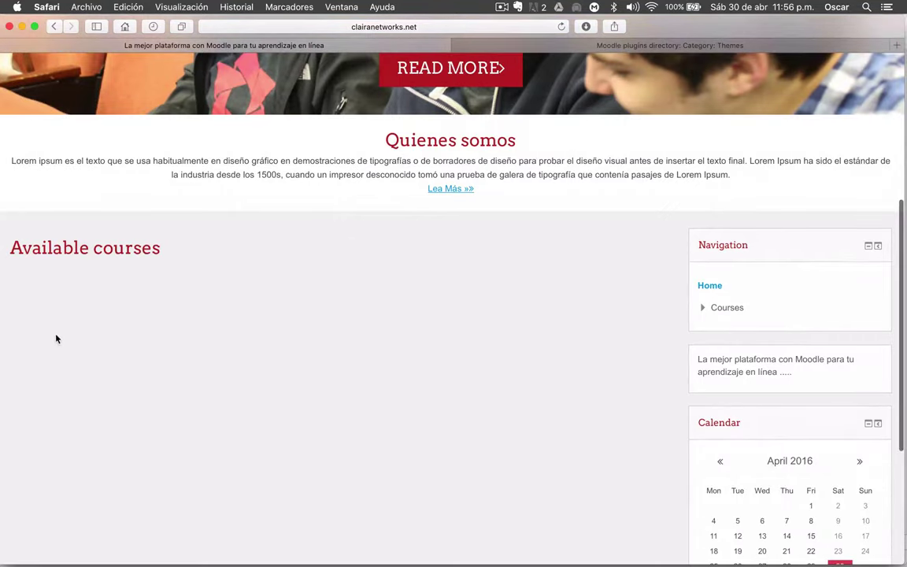
{"action": "scroll", "coordinate": [111, 354], "scroll_direction": "down", "scroll_amount": 2}
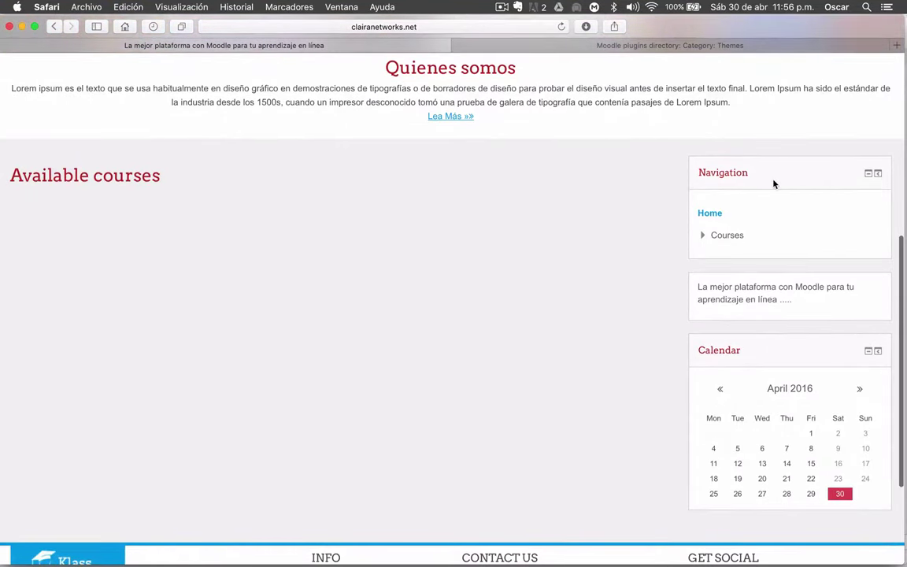
{"action": "scroll", "coordinate": [496, 405], "scroll_direction": "down", "scroll_amount": 4}
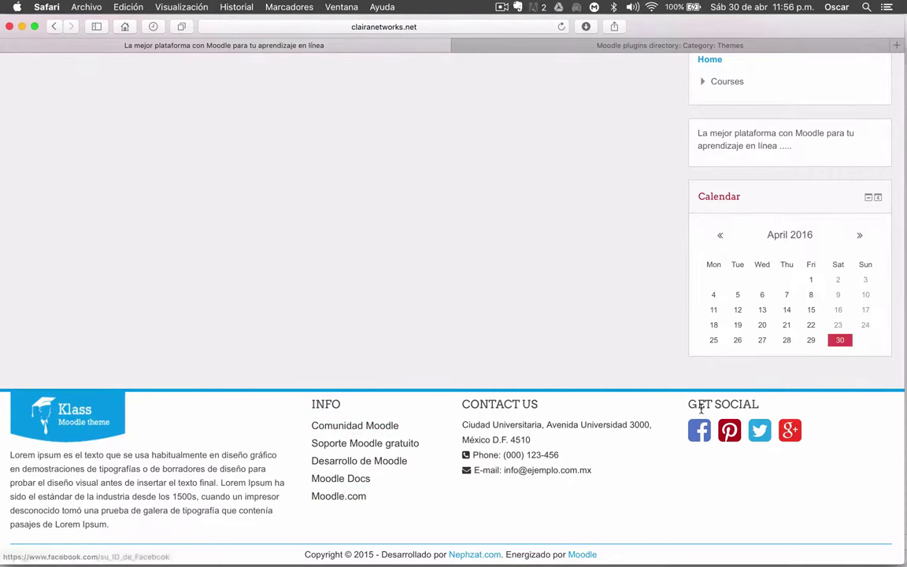
{"action": "scroll", "coordinate": [394, 267], "scroll_direction": "down", "scroll_amount": 2}
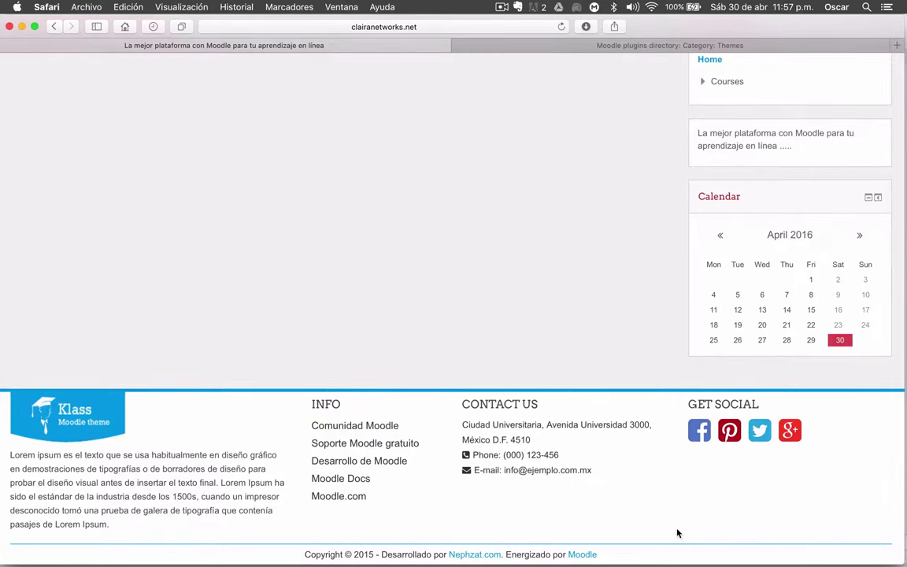
{"action": "scroll", "coordinate": [677, 534], "scroll_direction": "up", "scroll_amount": 15}
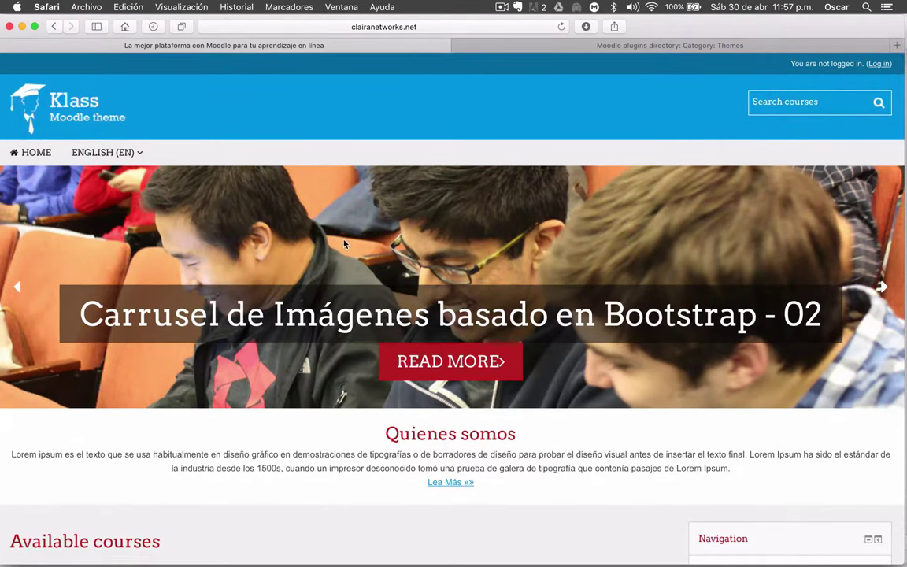
Advance the front page carousel four more slides
{"action": "left_click", "coordinate": [883, 290]}
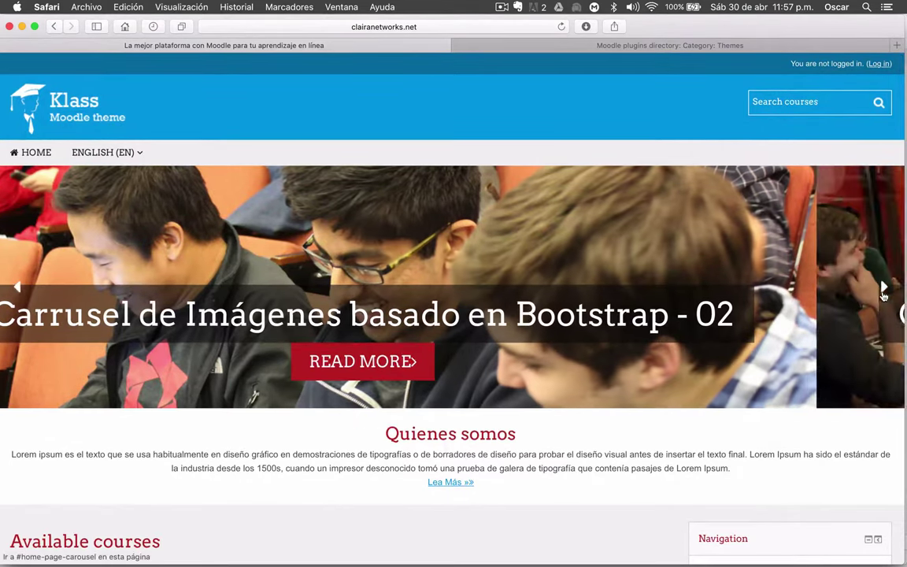
{"action": "left_click", "coordinate": [882, 290]}
{"action": "left_click", "coordinate": [883, 290]}
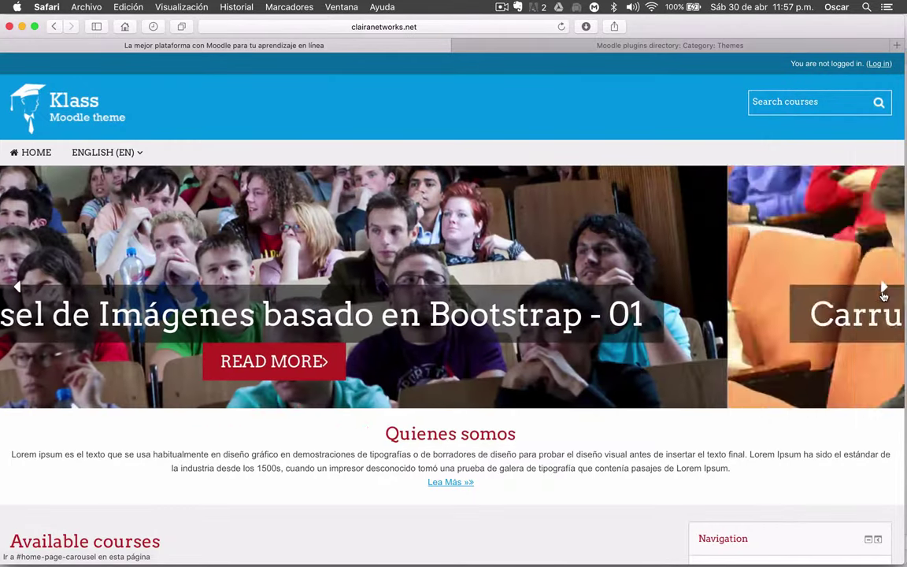
{"action": "left_click", "coordinate": [882, 290]}
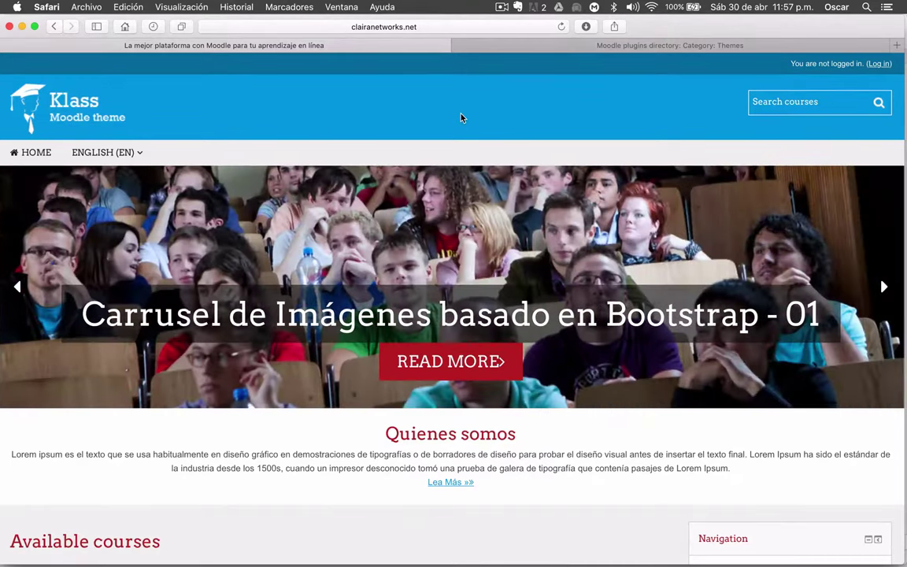
{"action": "scroll", "coordinate": [604, 241], "scroll_direction": "down", "scroll_amount": 10}
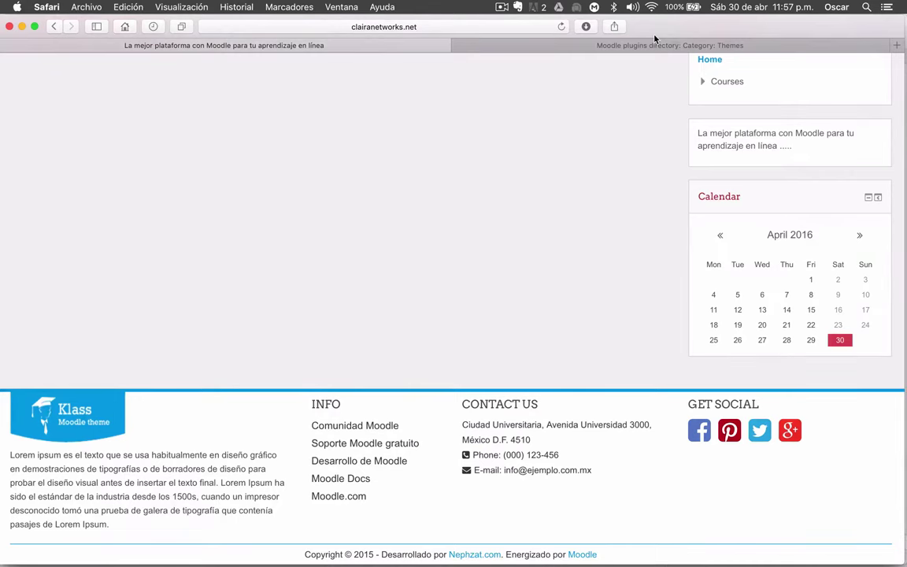
{"action": "left_click", "coordinate": [633, 46]}
{"action": "scroll", "coordinate": [273, 318], "scroll_direction": "up", "scroll_amount": 20}
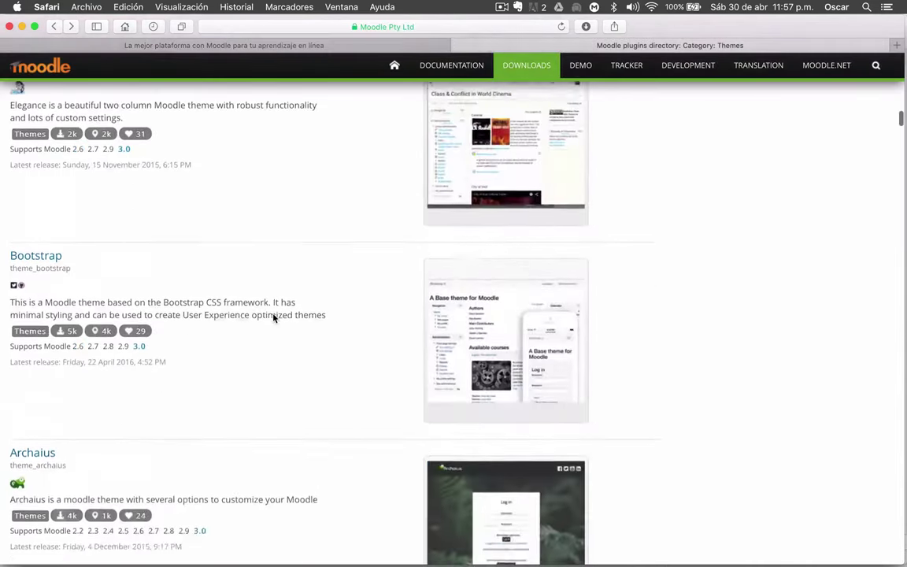
{"action": "scroll", "coordinate": [273, 318], "scroll_direction": "up", "scroll_amount": 10}
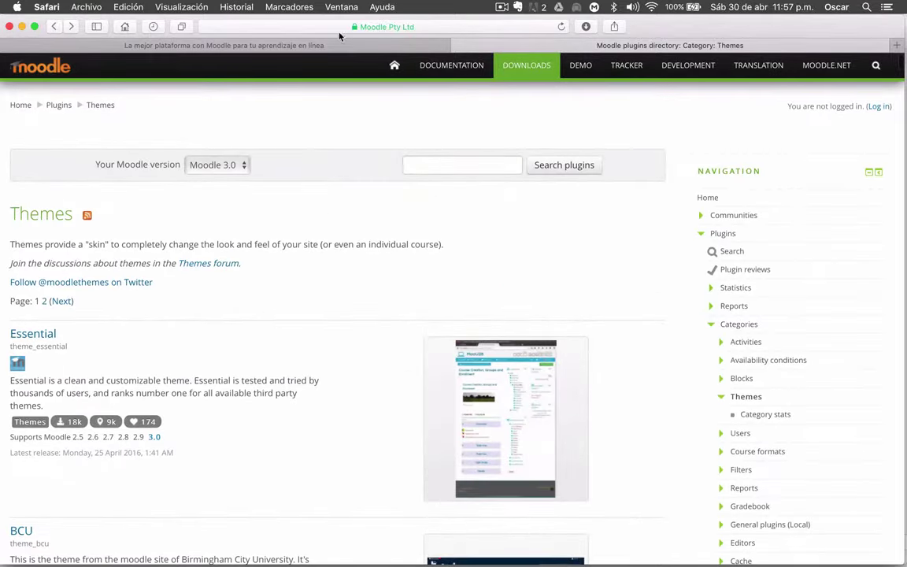
{"action": "left_click", "coordinate": [292, 45]}
{"action": "scroll", "coordinate": [261, 257], "scroll_direction": "up", "scroll_amount": 15}
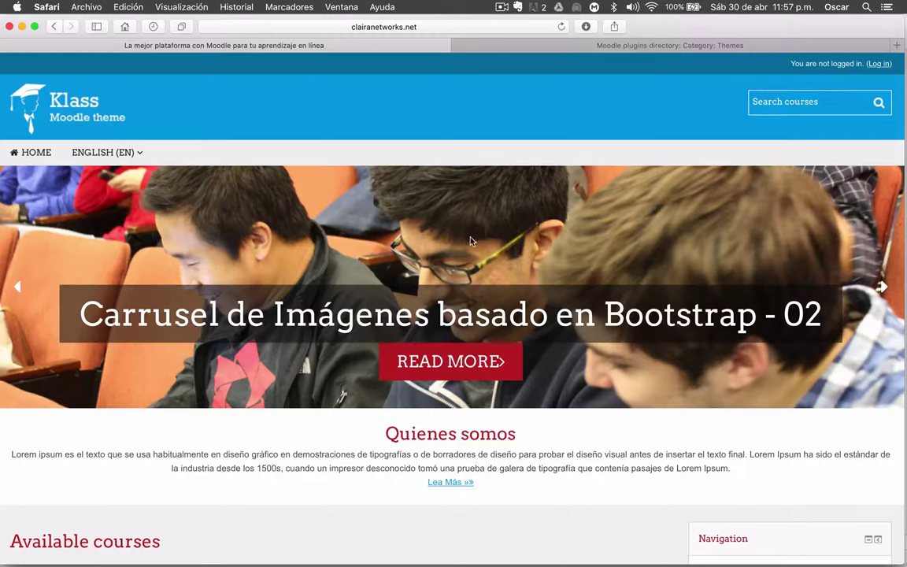
{"action": "left_click", "coordinate": [706, 44]}
{"action": "scroll", "coordinate": [351, 322], "scroll_direction": "down", "scroll_amount": 10}
{"action": "scroll", "coordinate": [350, 322], "scroll_direction": "down", "scroll_amount": 15}
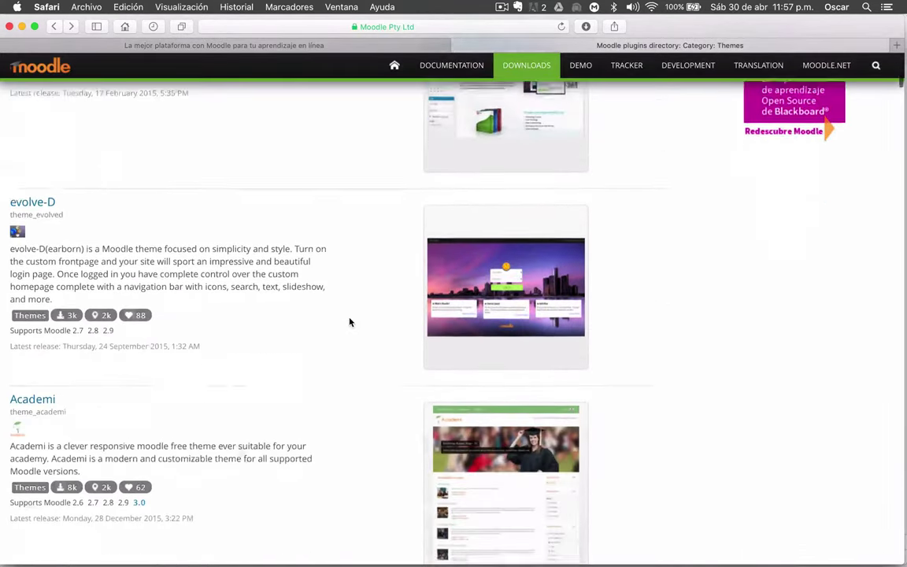
{"action": "left_click", "coordinate": [364, 46]}
{"action": "scroll", "coordinate": [453, 315], "scroll_direction": "down", "scroll_amount": 2}
{"action": "scroll", "coordinate": [577, 299], "scroll_direction": "down", "scroll_amount": 10}
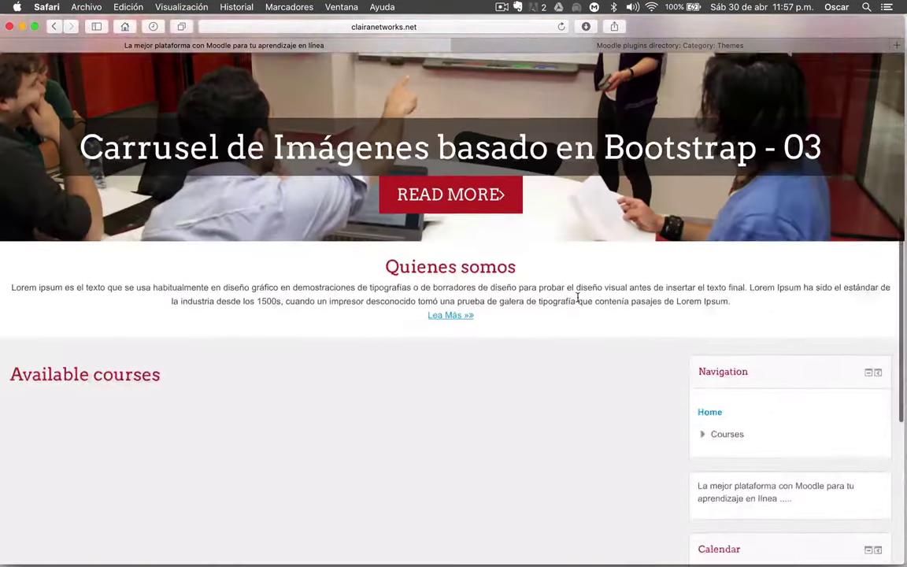
{"action": "scroll", "coordinate": [577, 301], "scroll_direction": "up", "scroll_amount": 15}
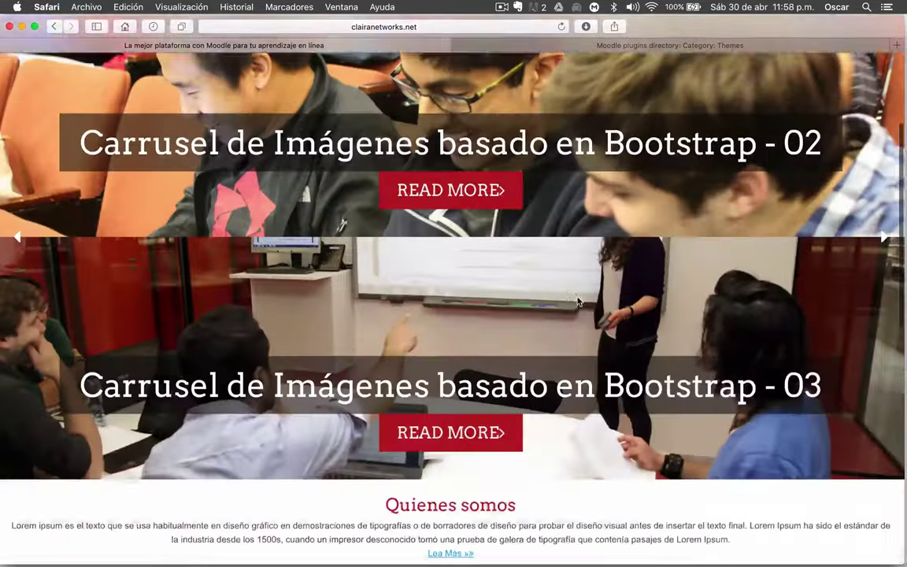